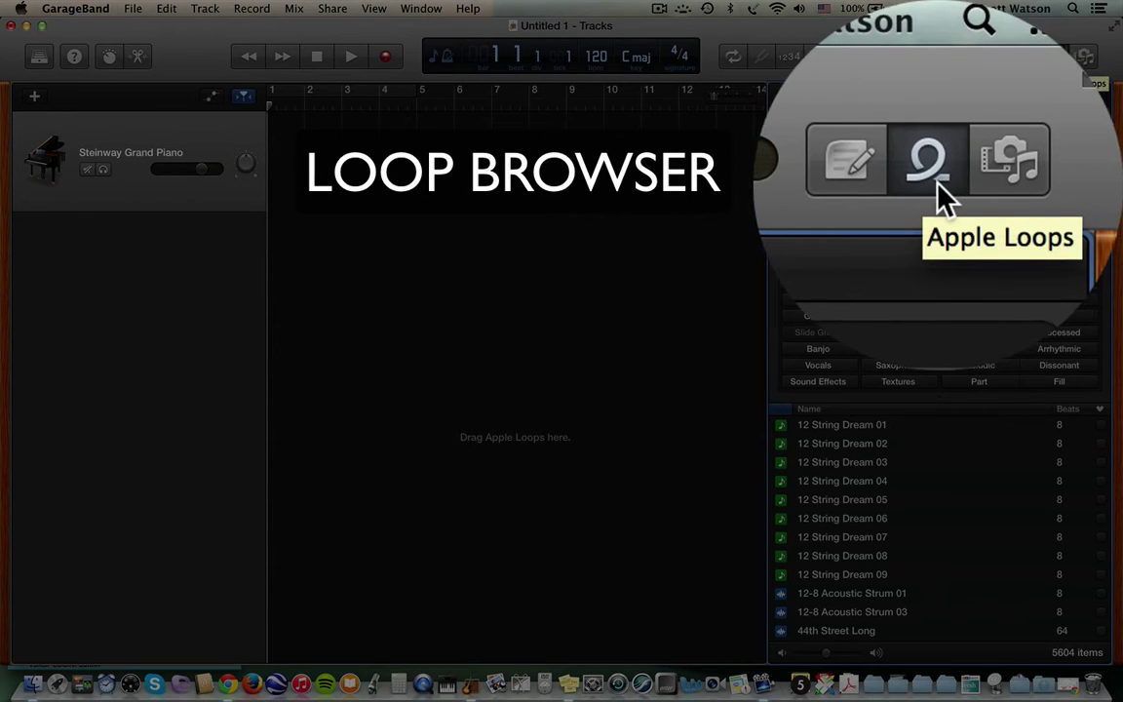
click(1083, 67)
click(1055, 55)
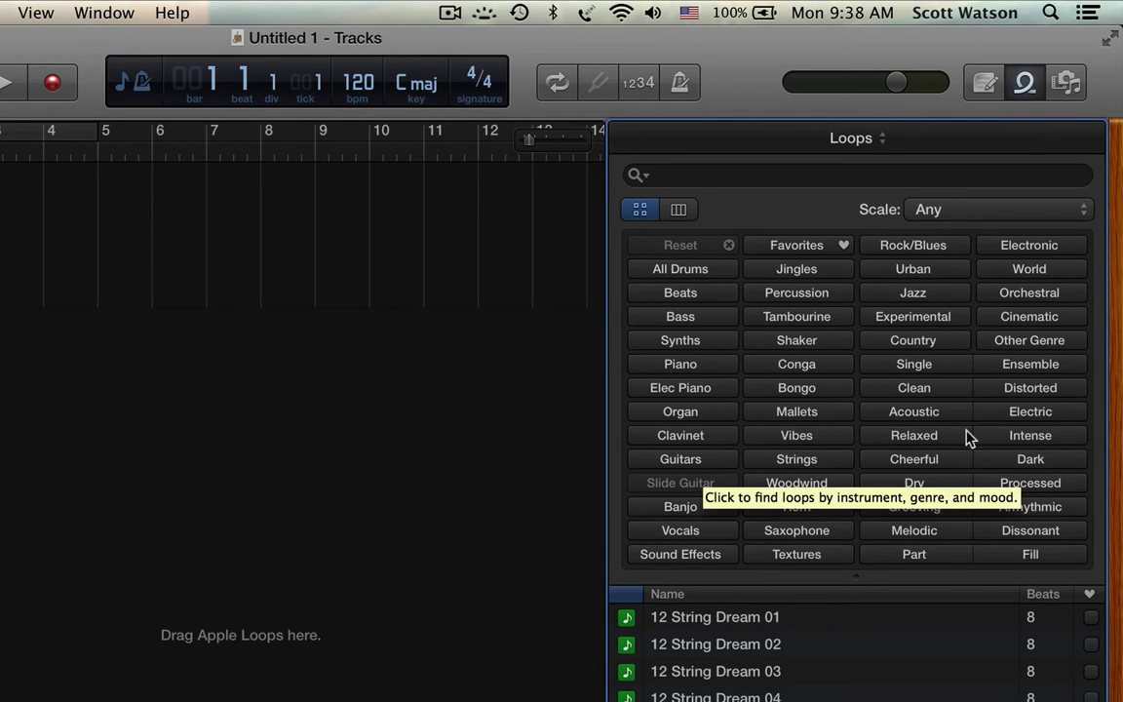
click(680, 213)
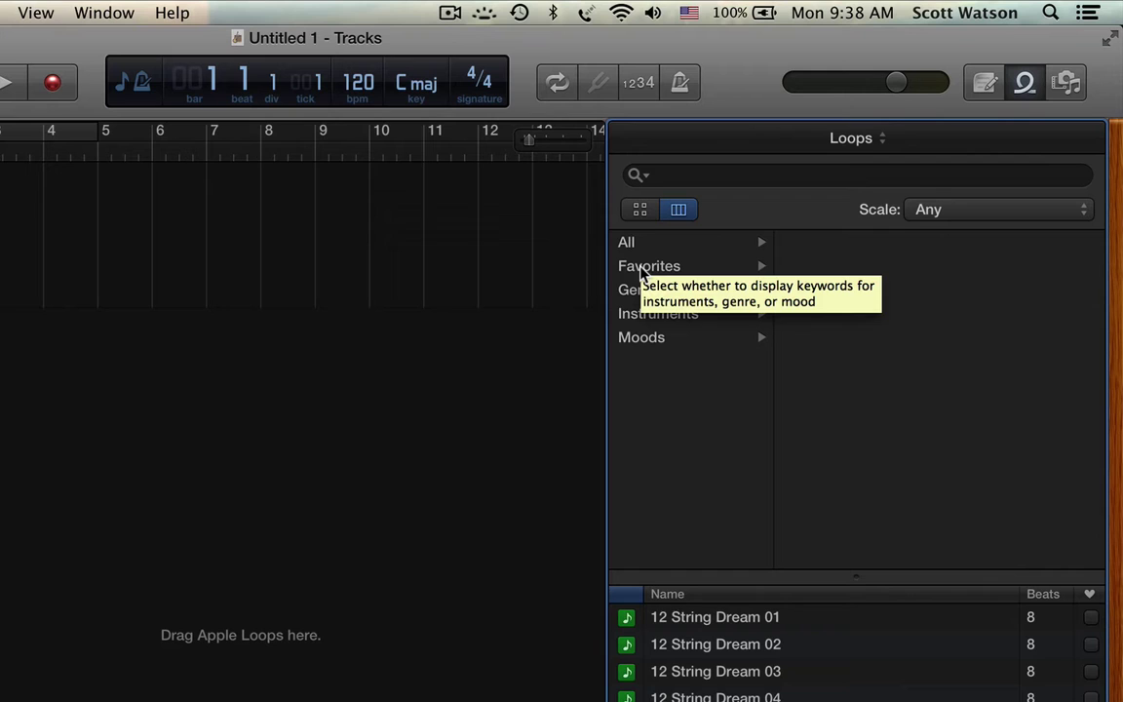
click(630, 295)
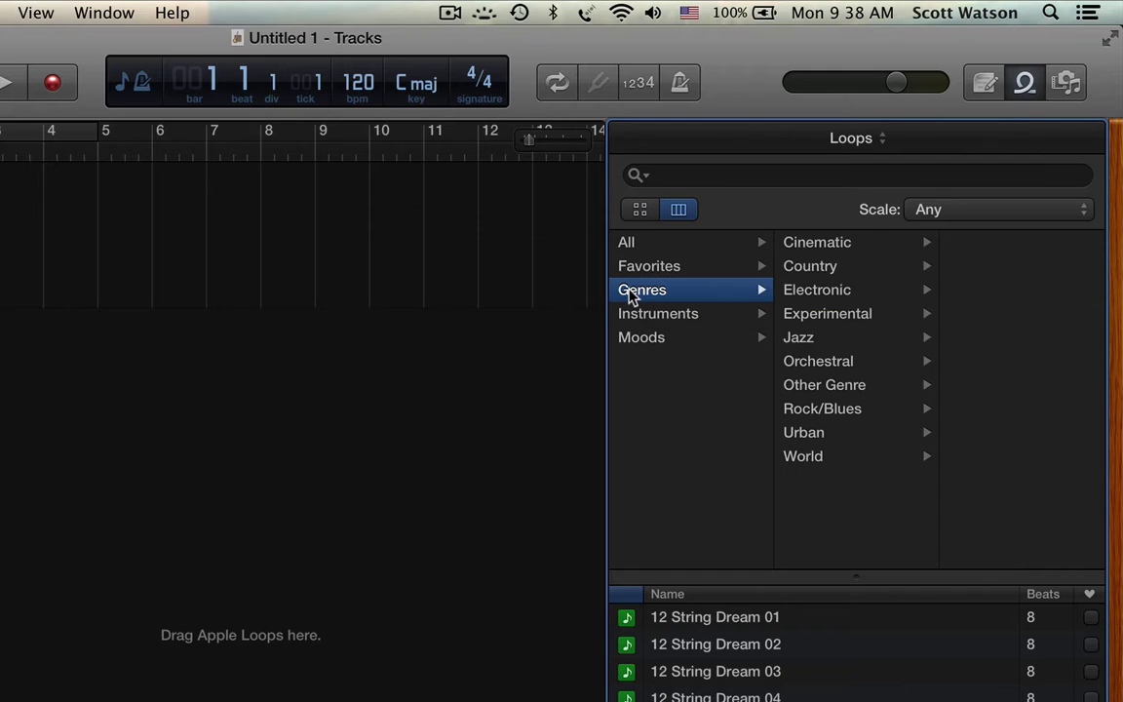
click(683, 313)
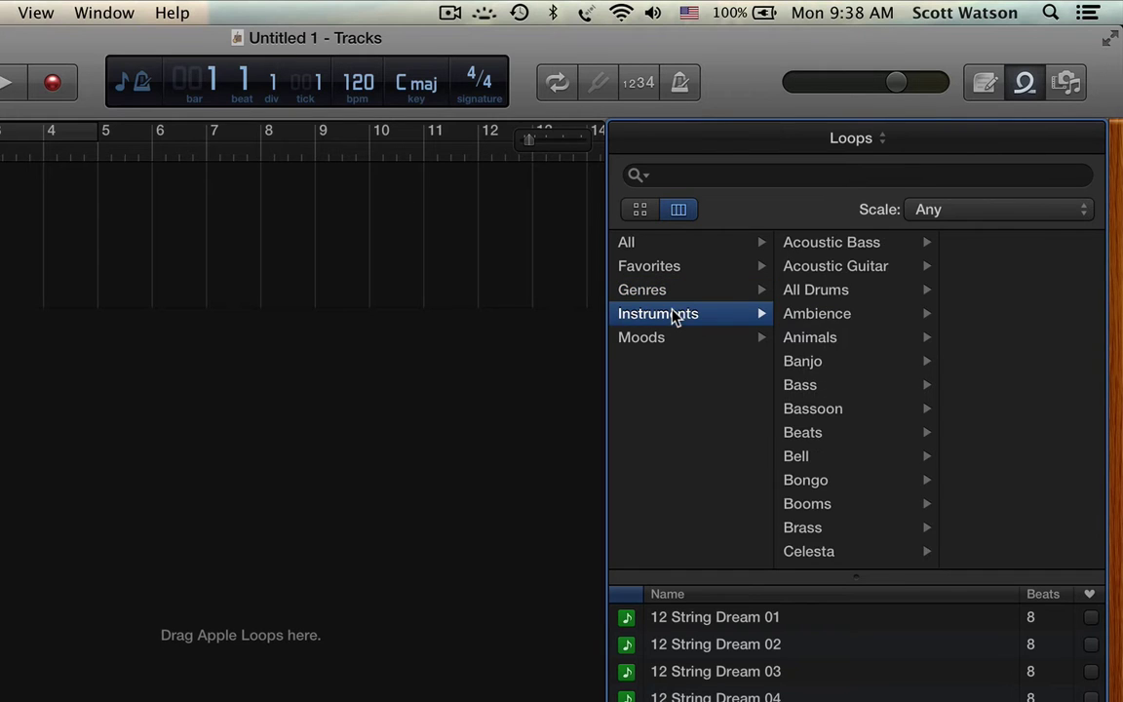
click(810, 290)
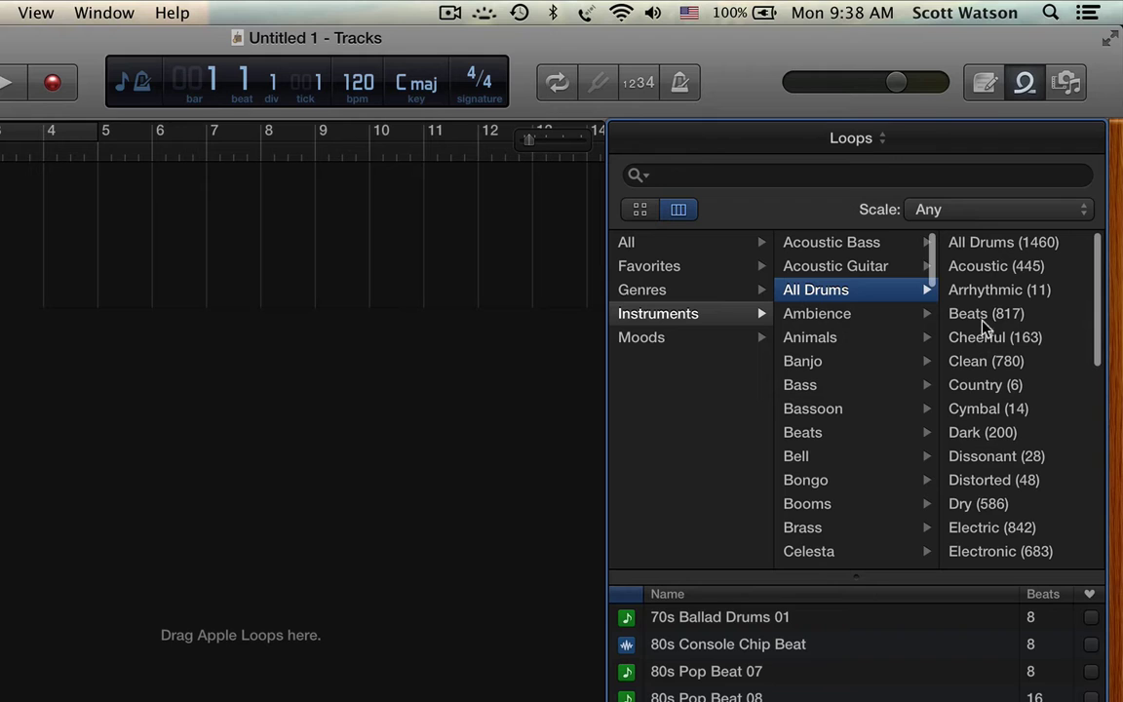
scroll(986, 433, down, 5)
scroll(982, 439, down, 5)
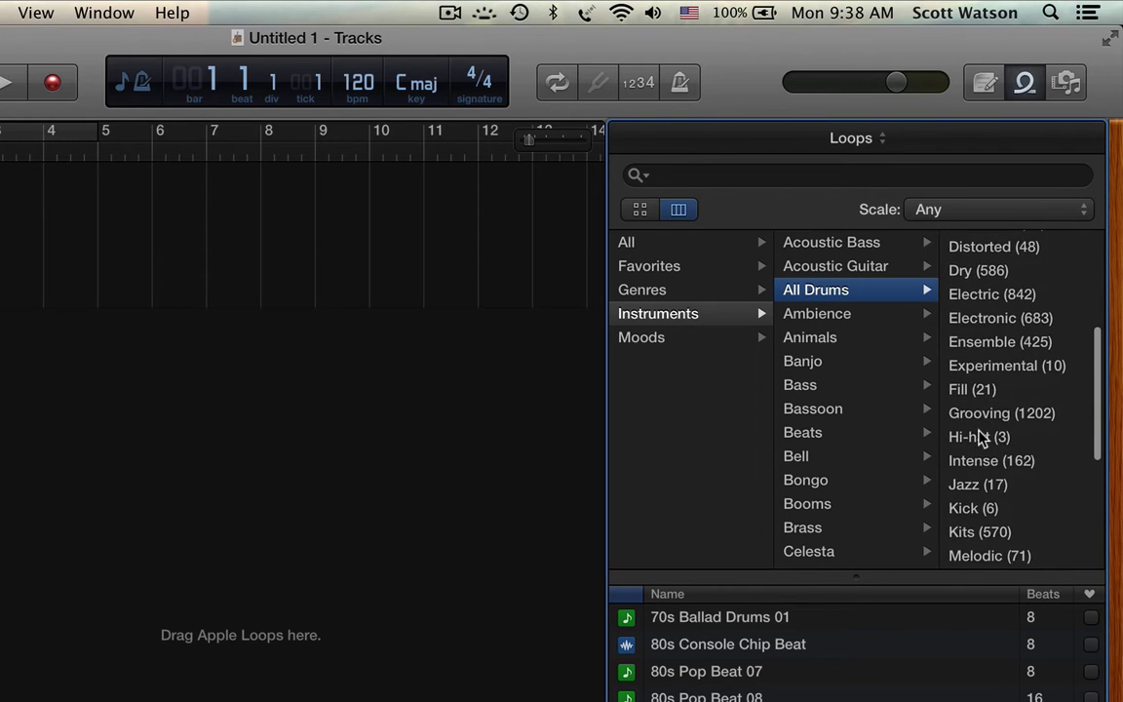
click(978, 398)
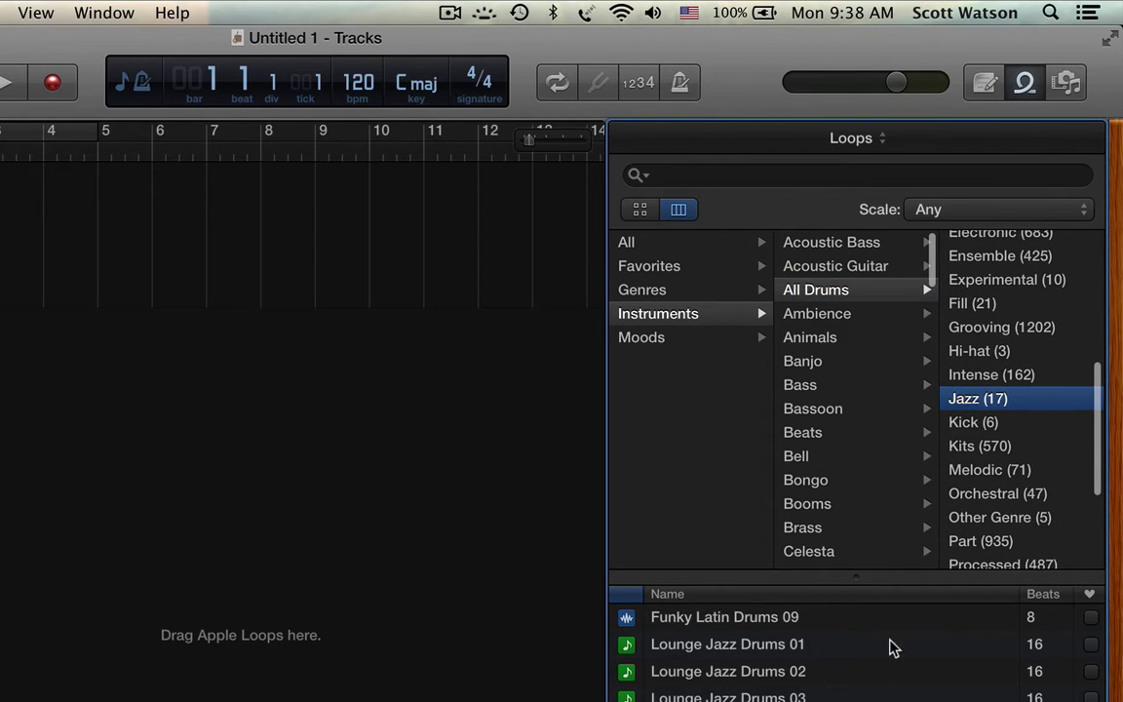
scroll(891, 647, down, 3)
scroll(858, 649, up, 3)
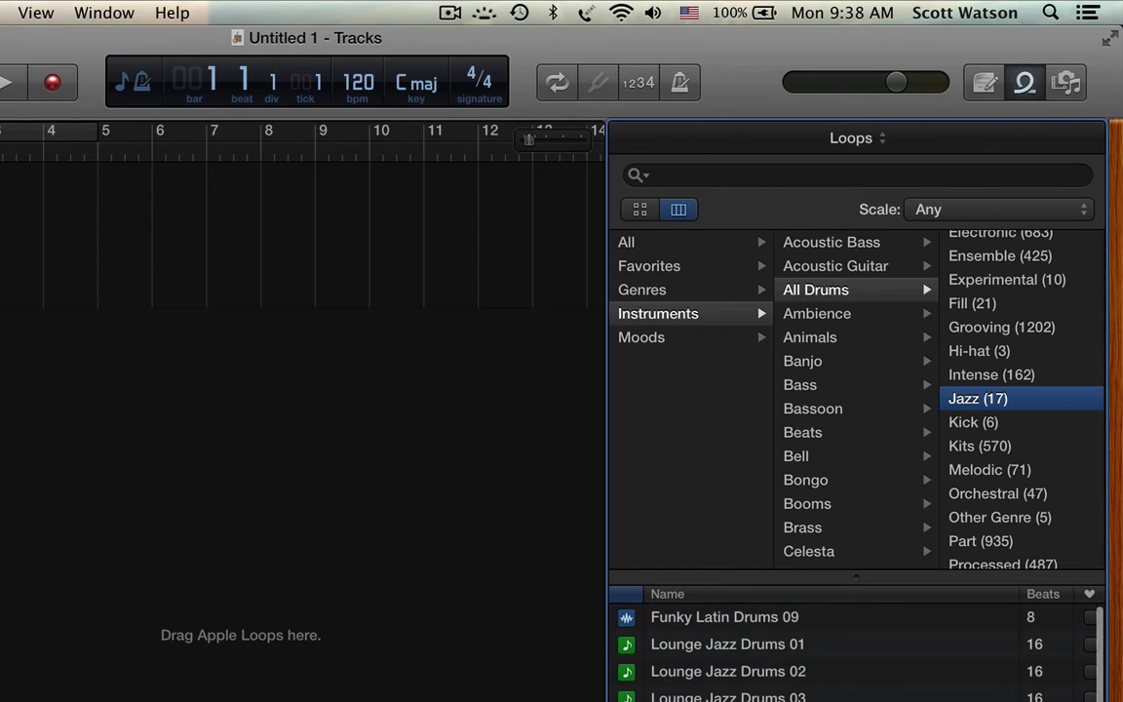
click(652, 246)
click(640, 208)
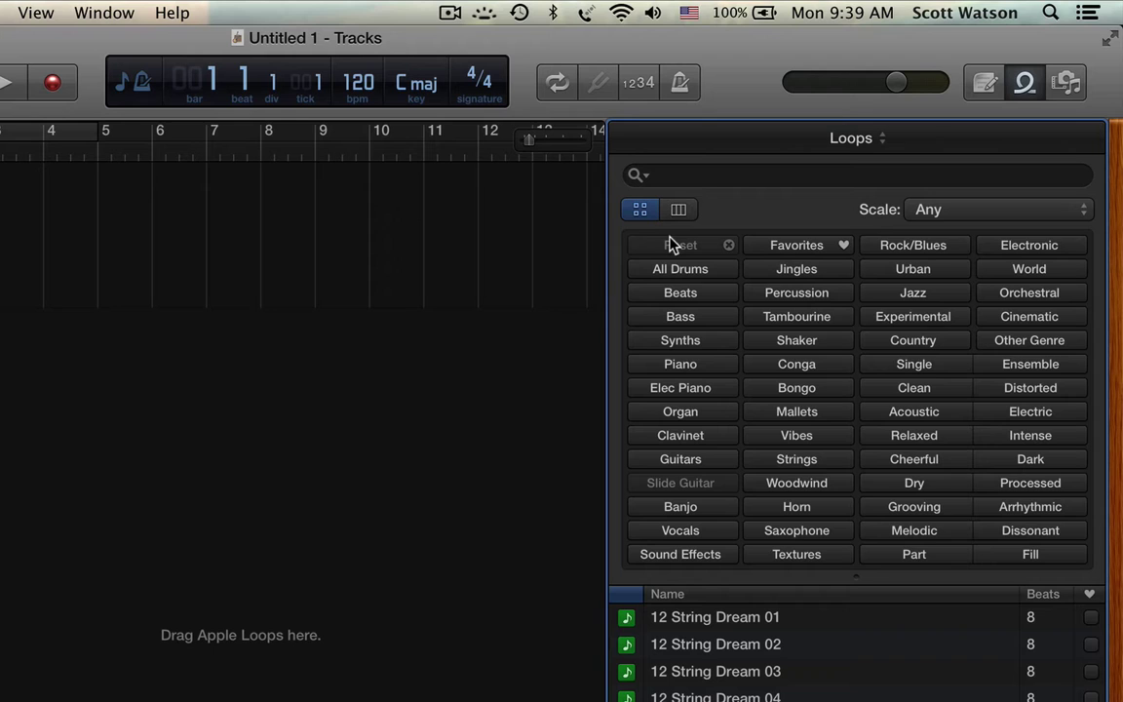
click(871, 141)
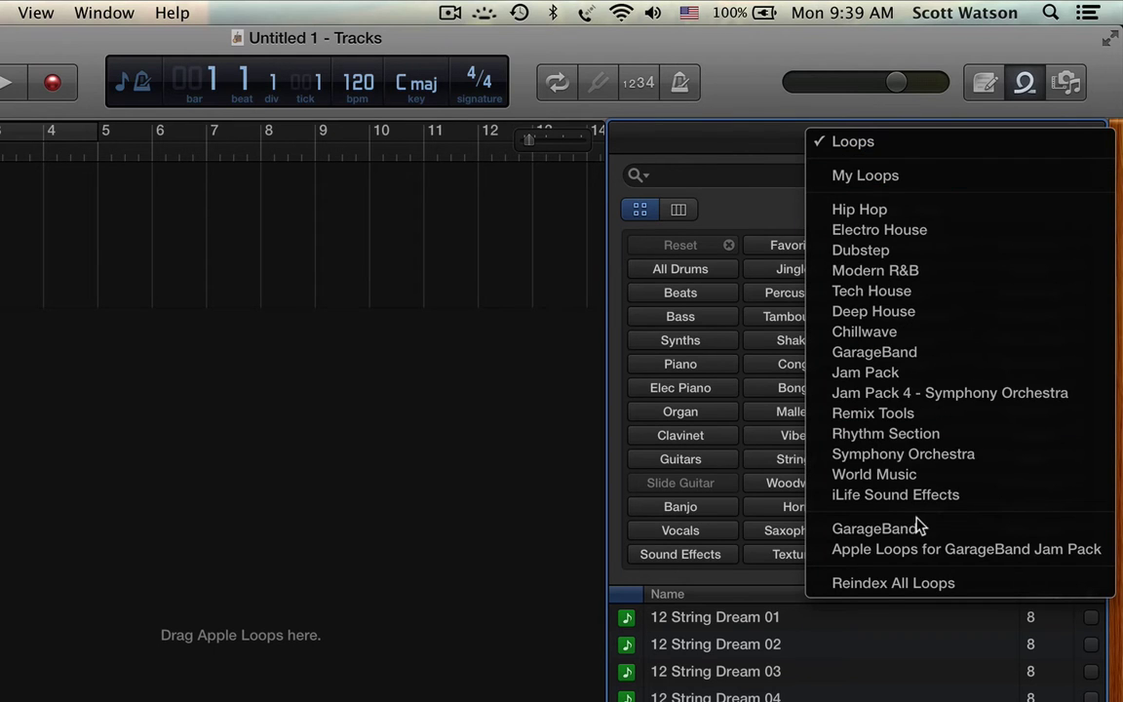
click(877, 143)
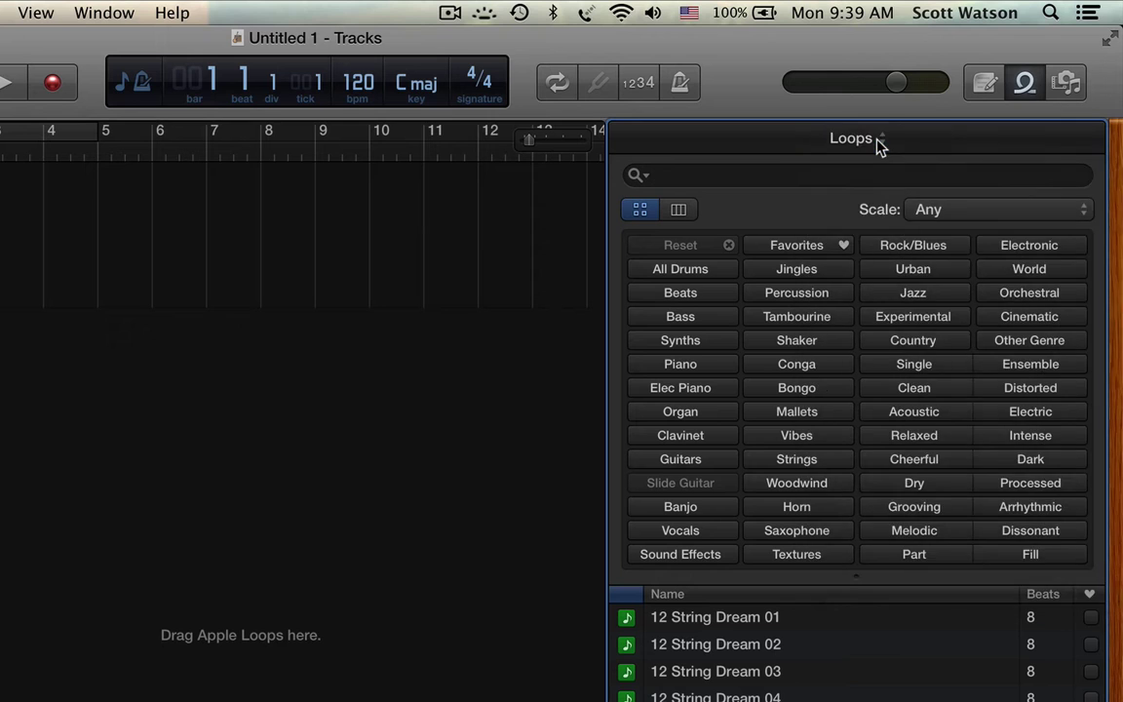
click(879, 143)
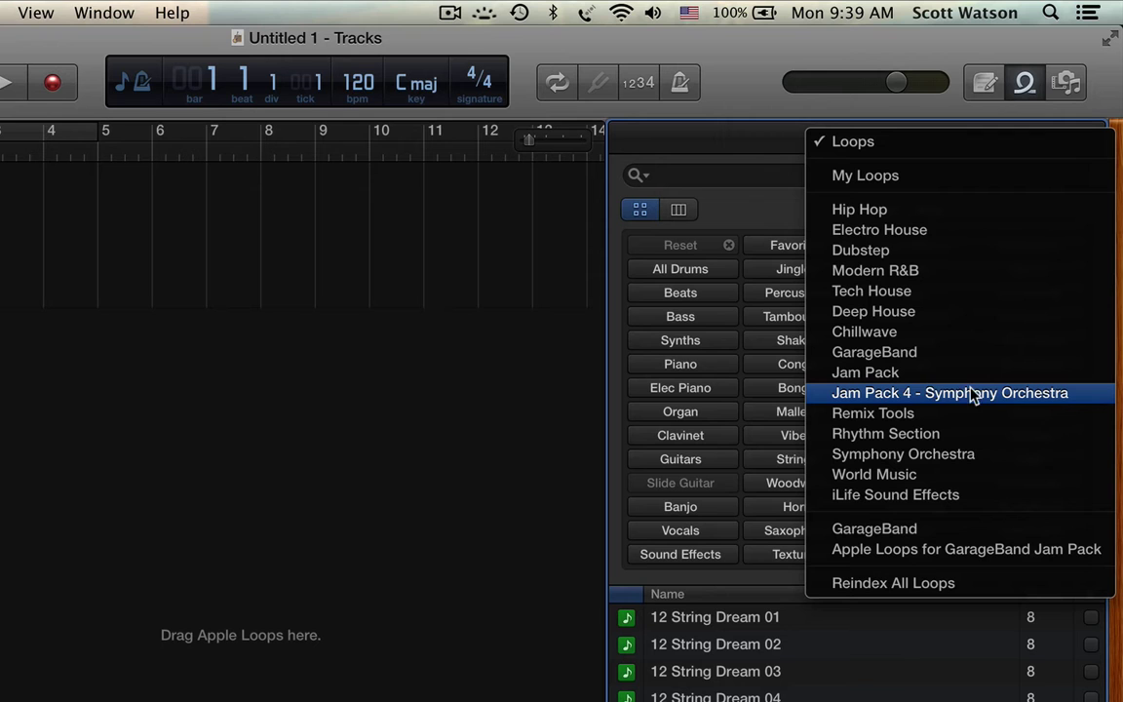
click(923, 395)
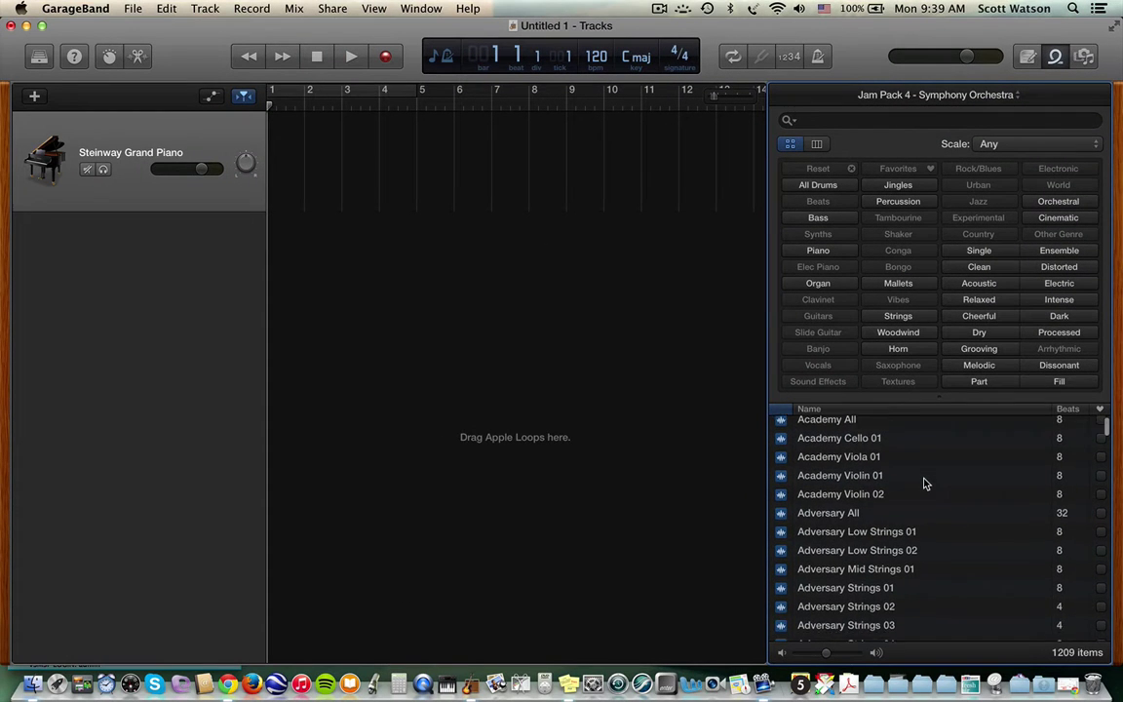
scroll(923, 482, down, 10)
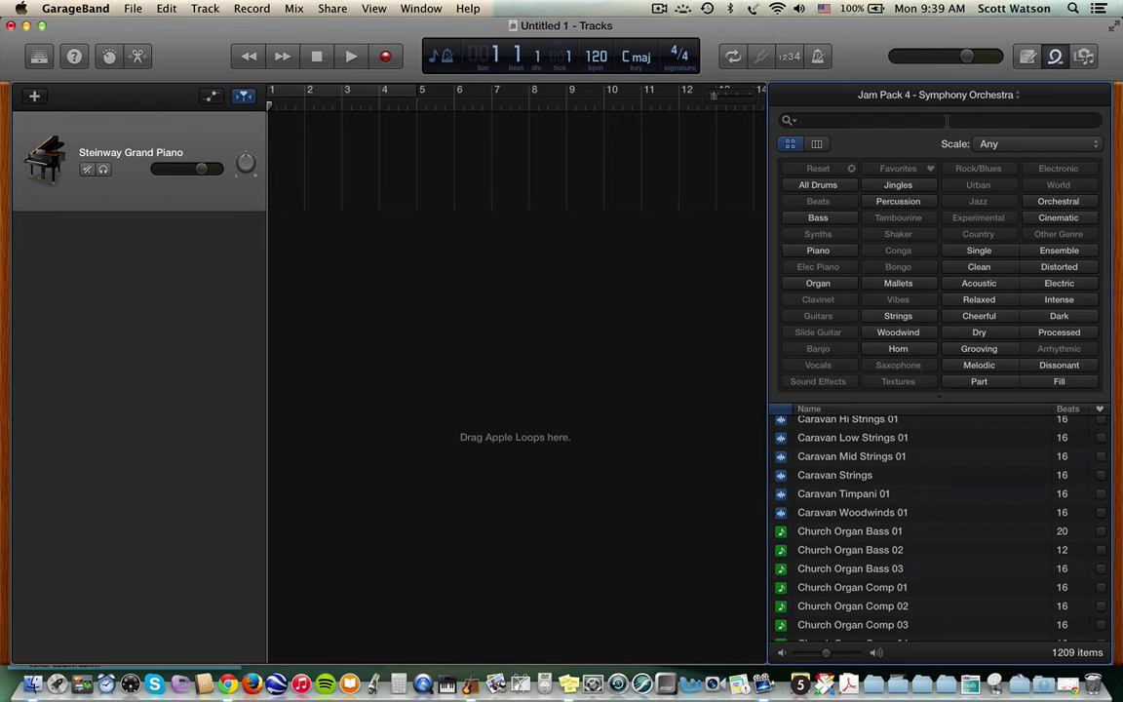
click(965, 96)
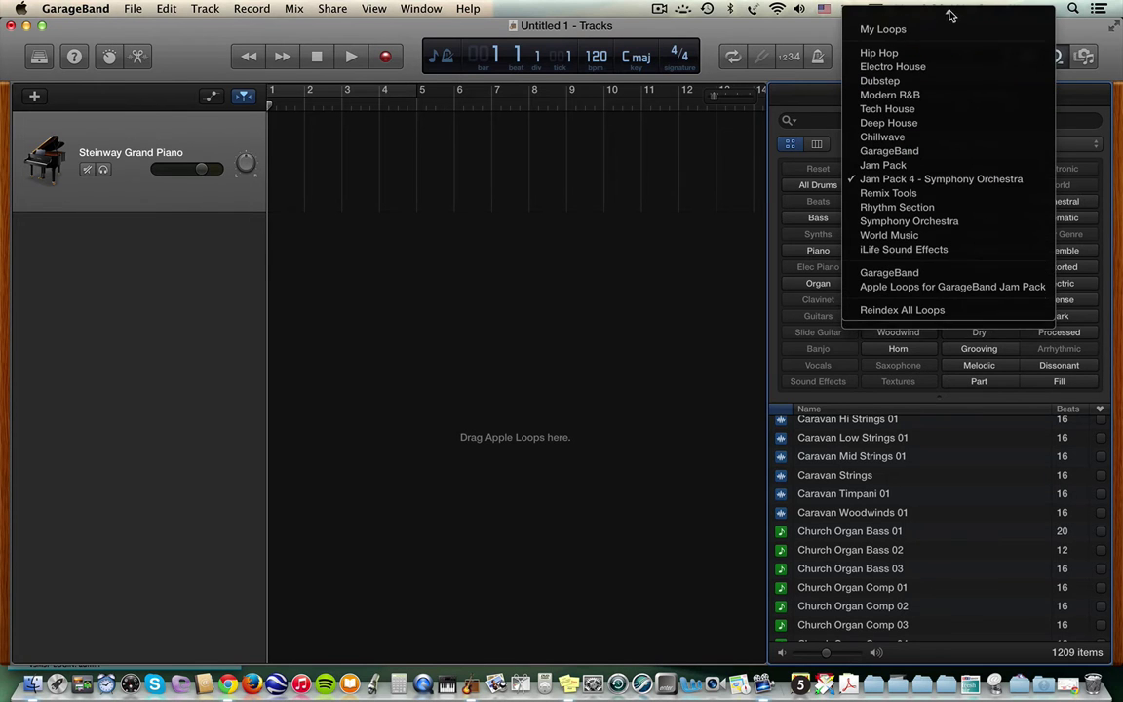
click(946, 17)
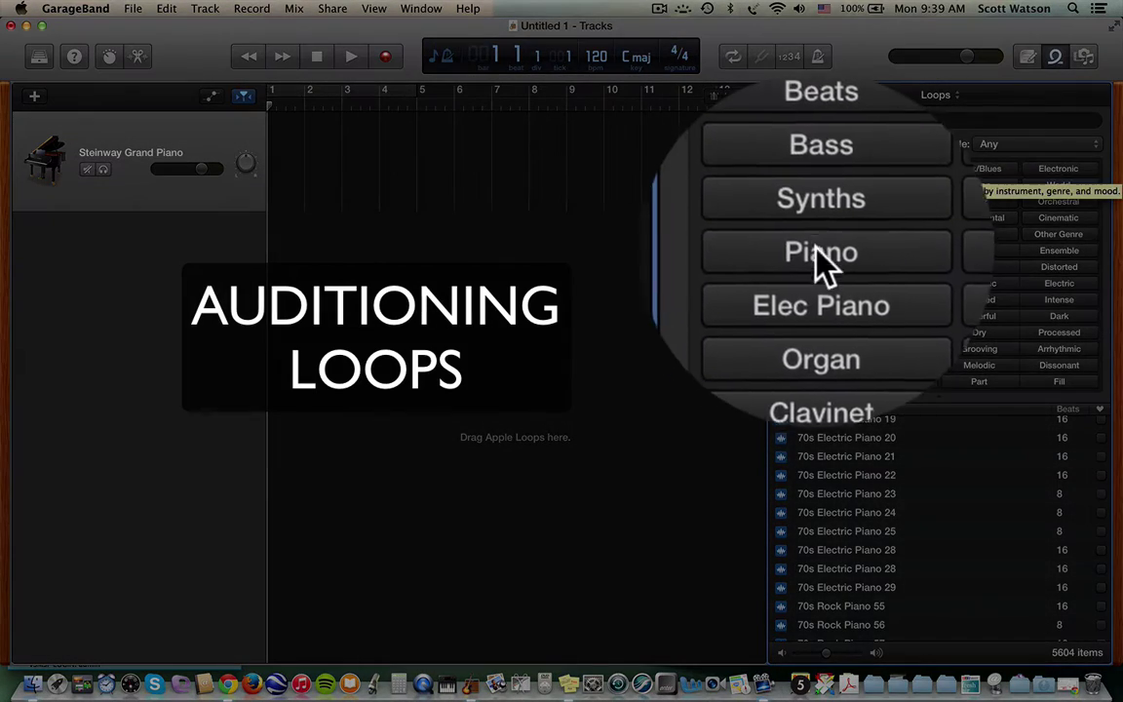
Step: Filter the loop library to the Piano keyword and preview 70s Ballad Piano 01
click(819, 250)
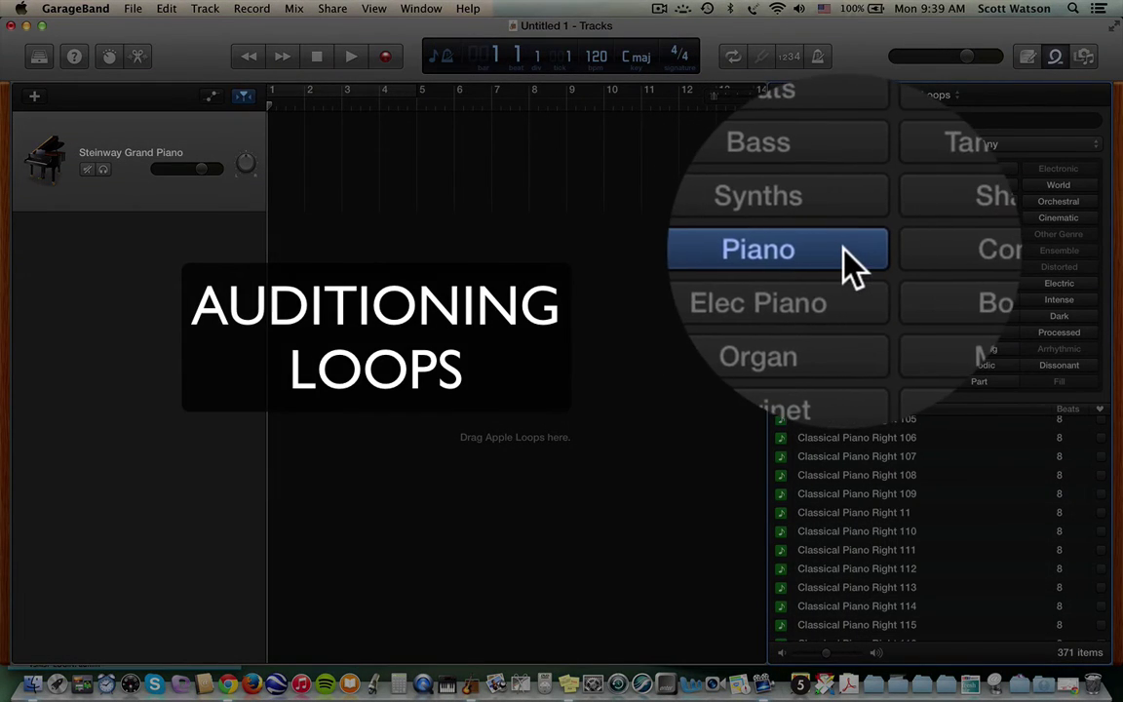
scroll(829, 449, up, 15)
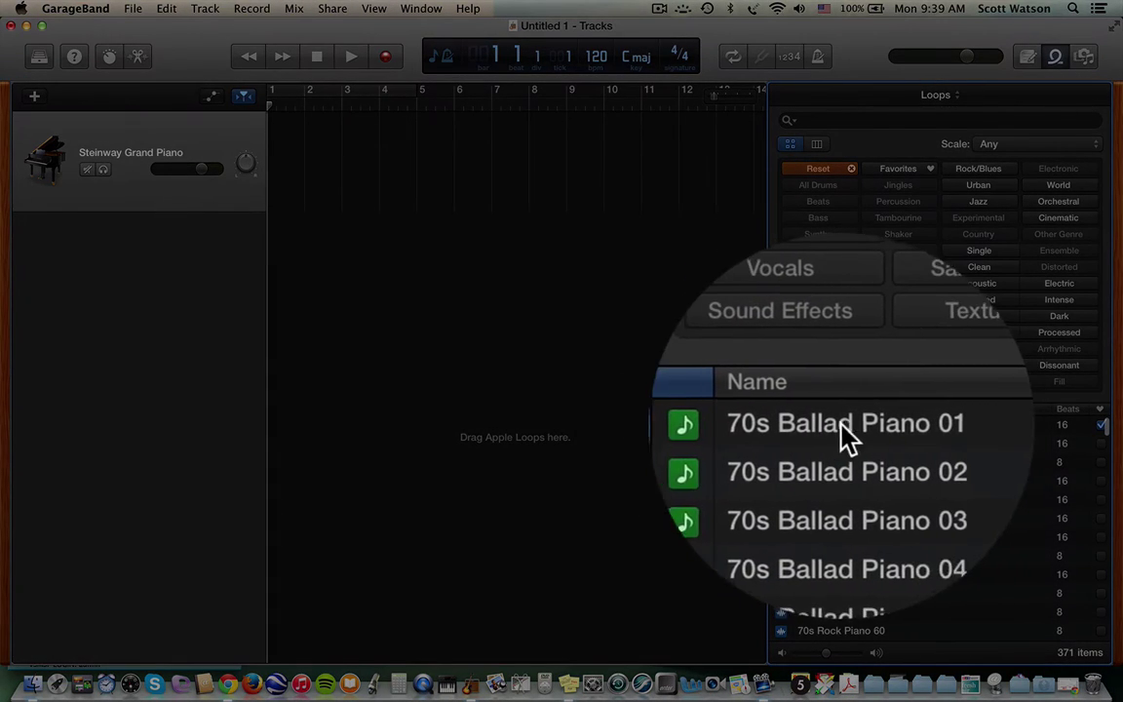
click(904, 424)
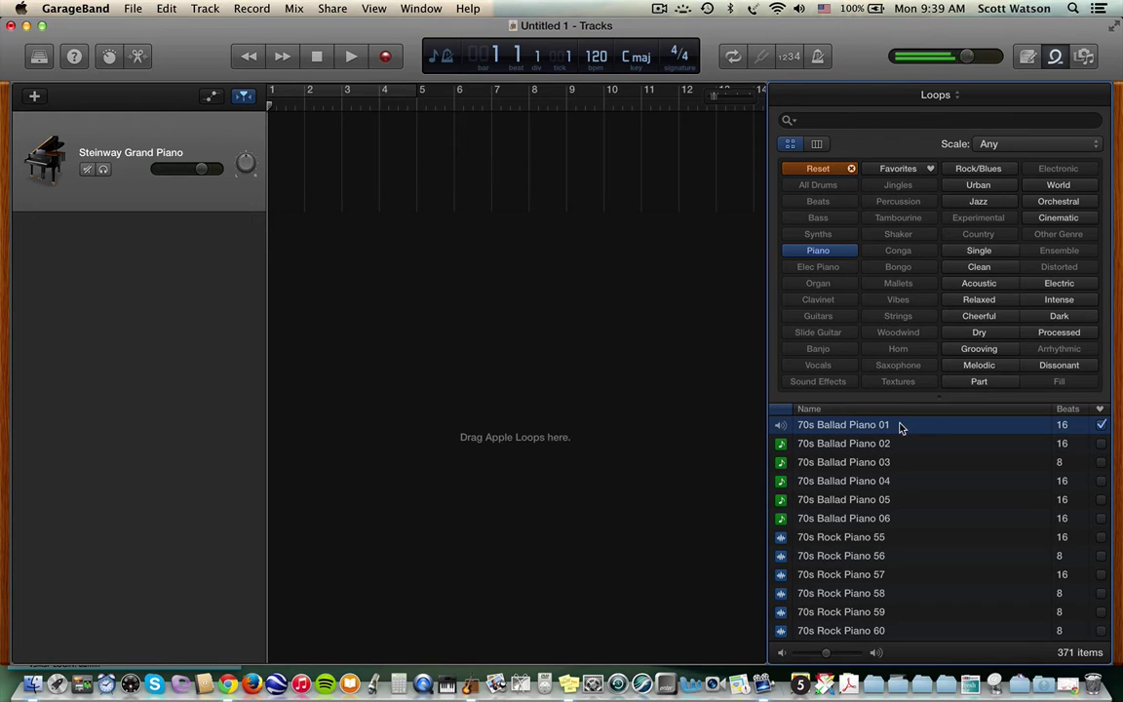
click(902, 428)
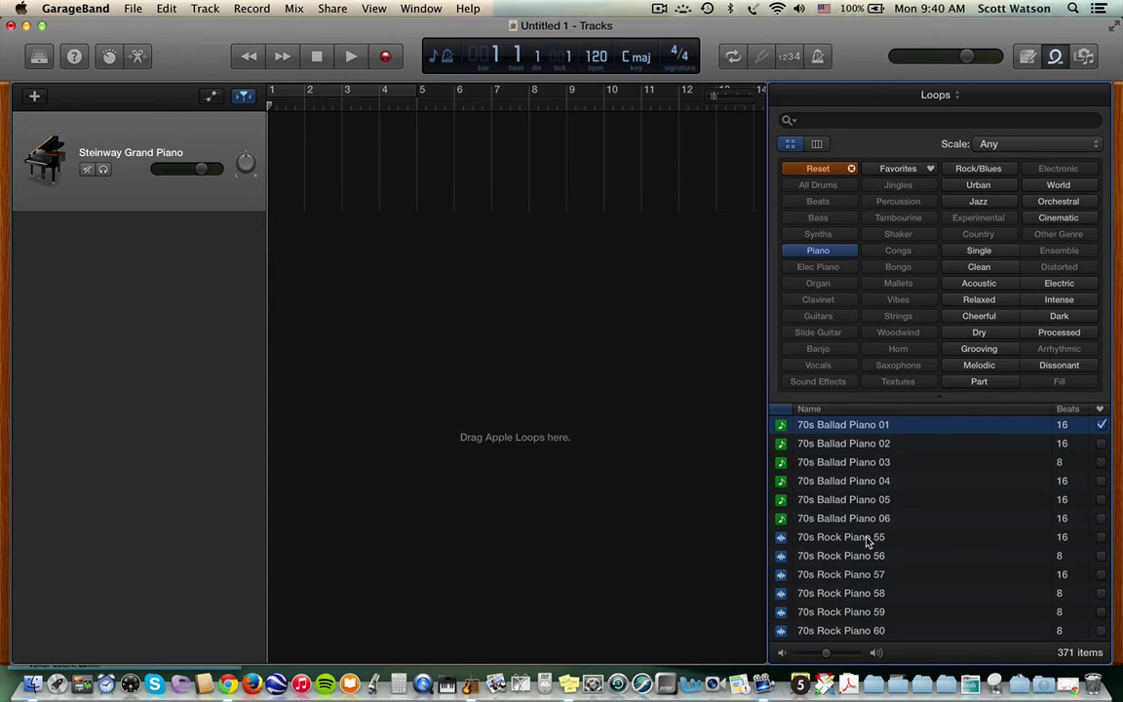
Step: Preview 70s Rock Piano 55 and Blue Jazz Piano 01, stopping each preview
click(868, 540)
scroll(903, 550, down, 3)
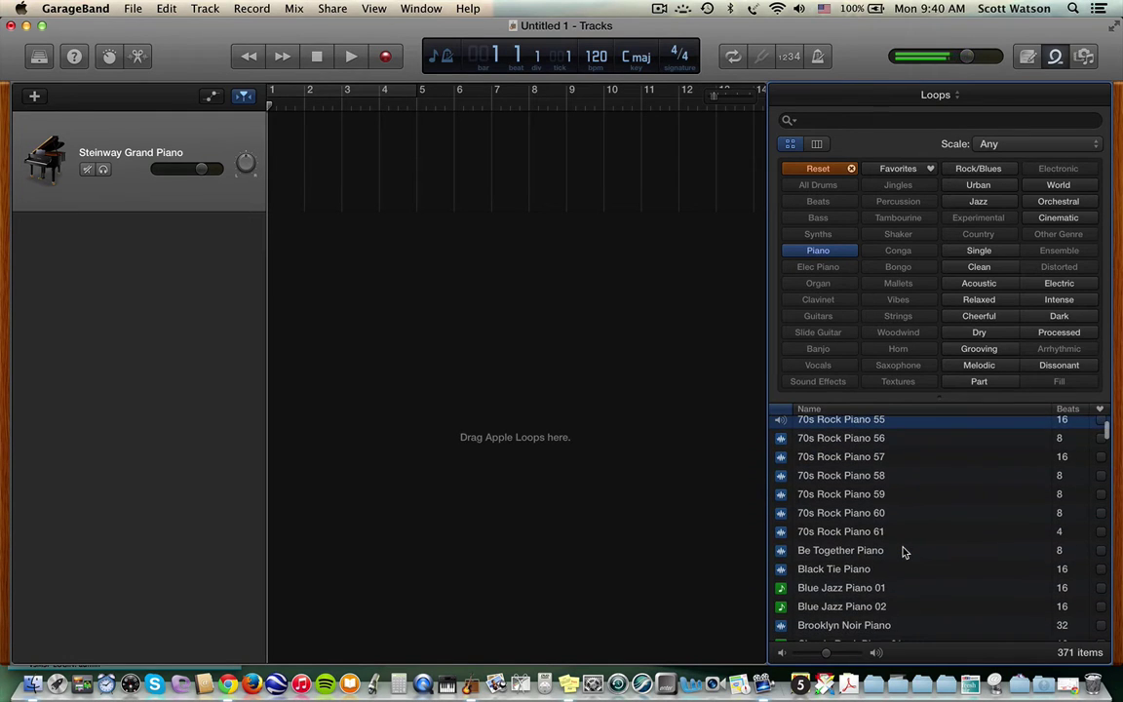
scroll(903, 552, up, 1)
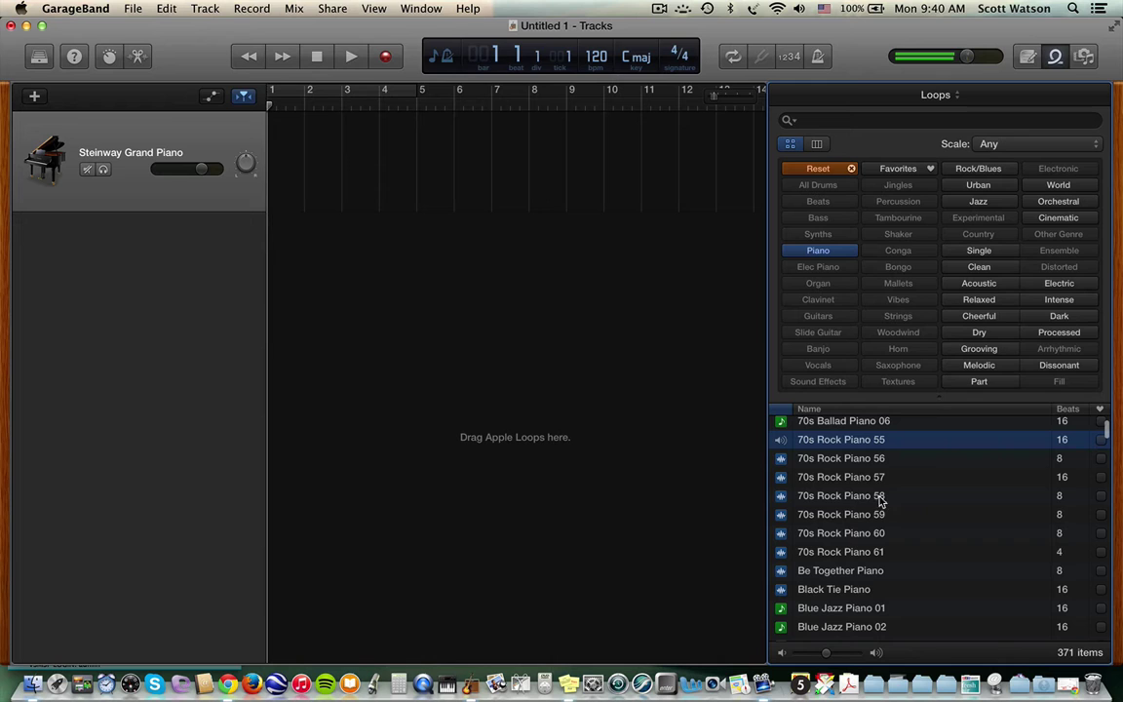
click(860, 440)
scroll(835, 588, down, 3)
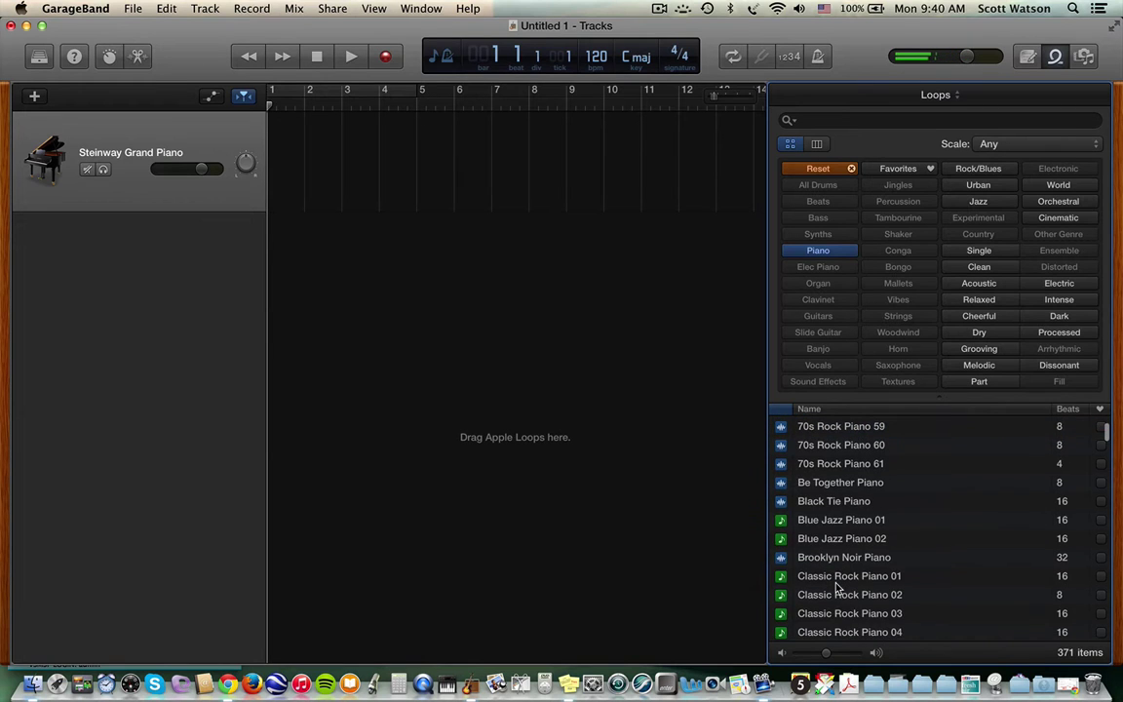
click(847, 523)
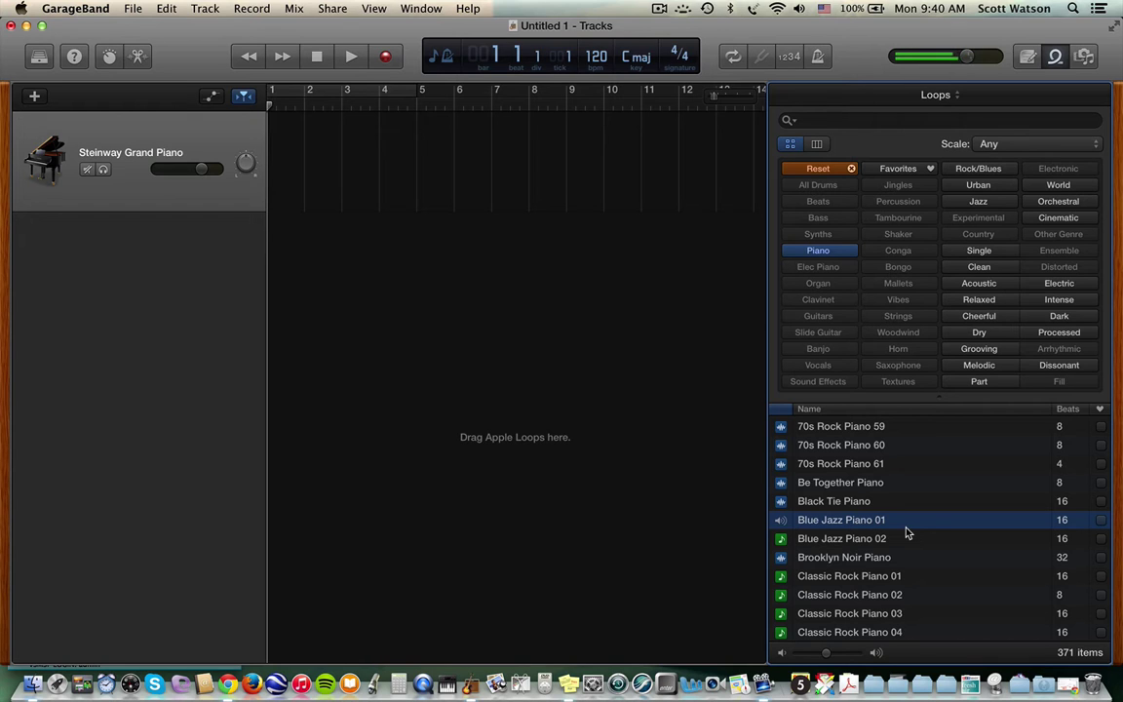
click(891, 524)
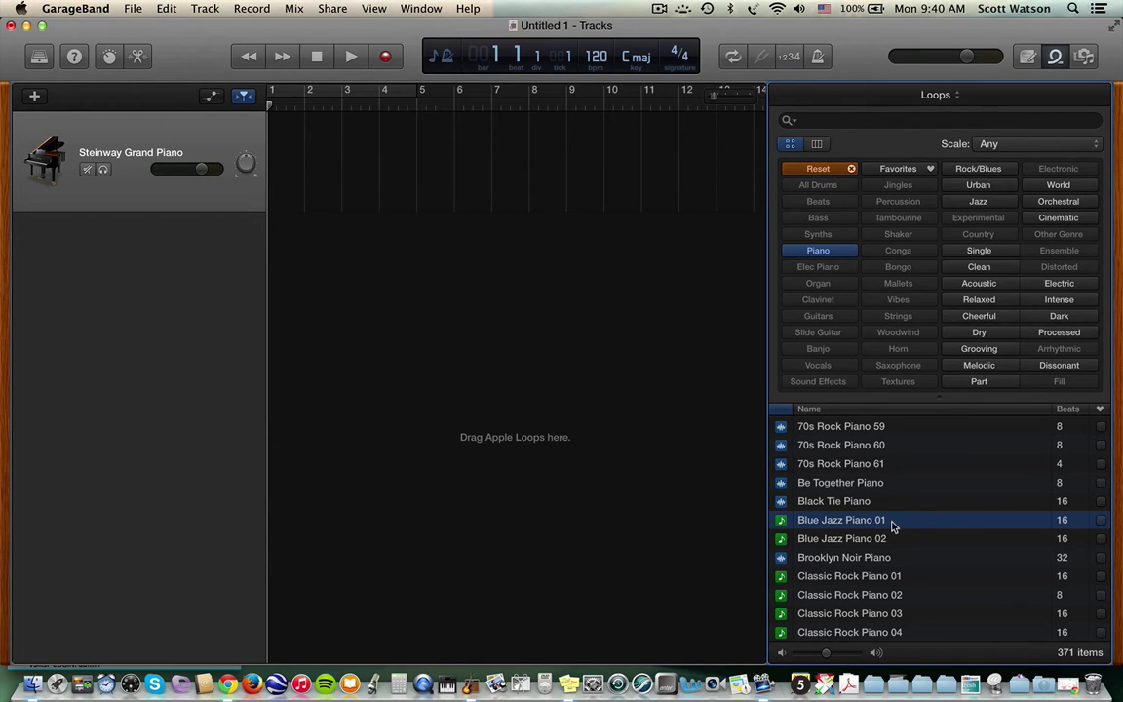
Step: Reset the Piano filter, filter to Jingles, and preview the 44th Street Short loop
click(818, 169)
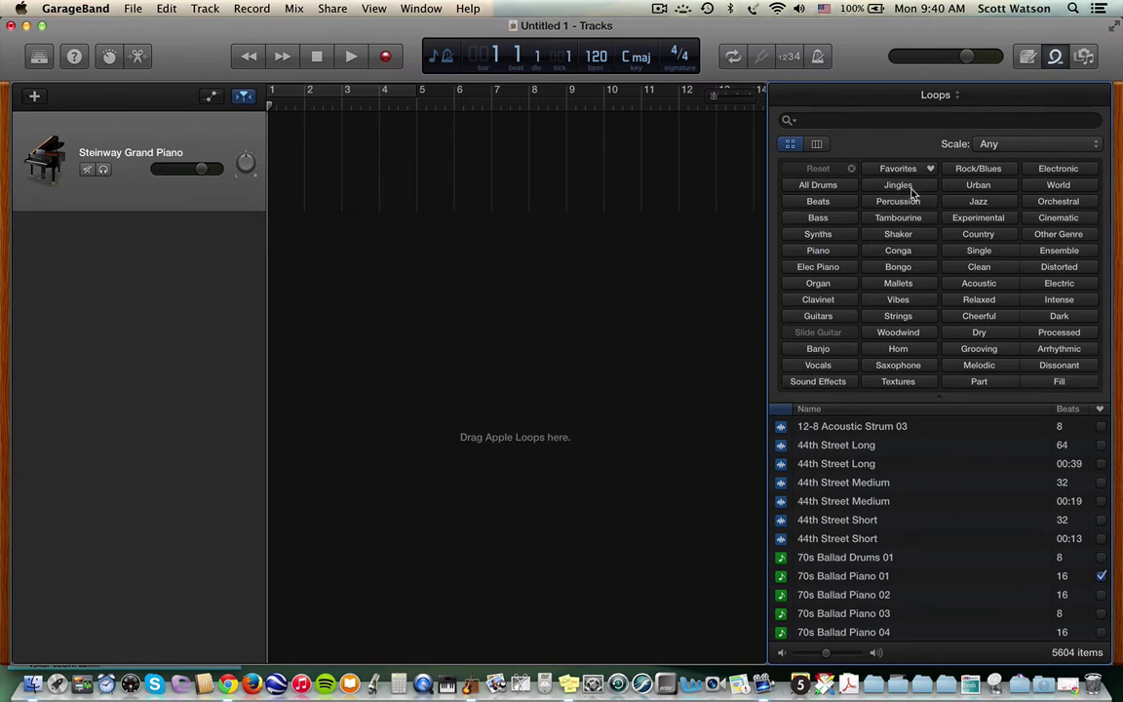
click(911, 189)
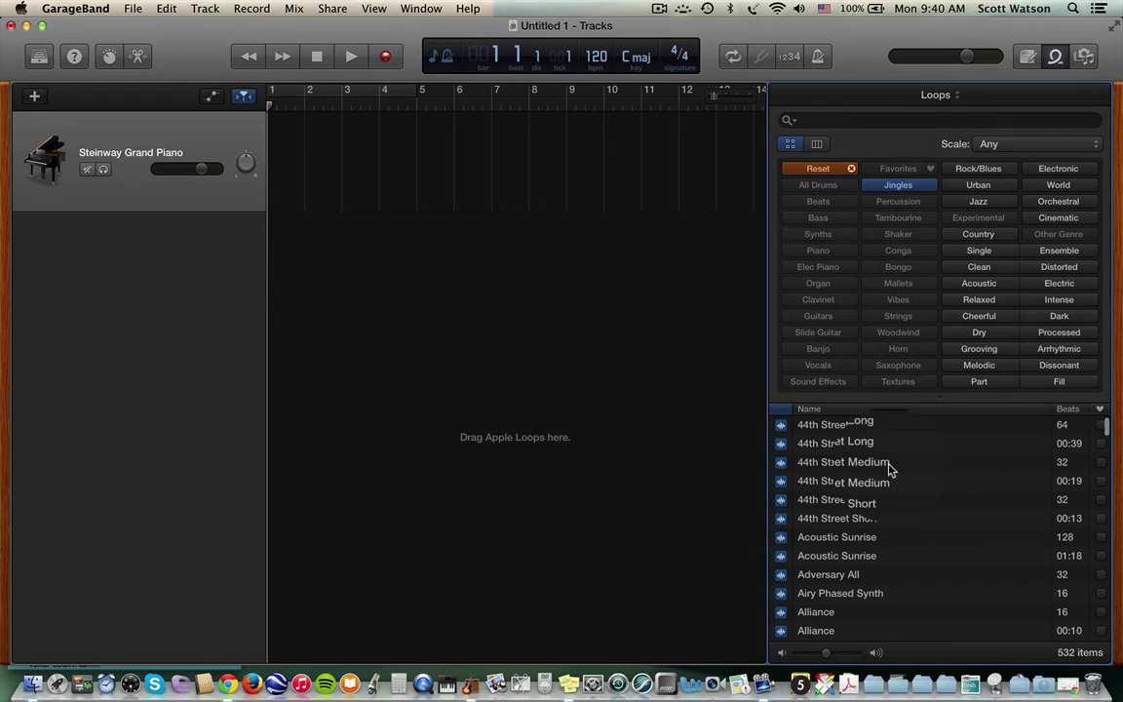
click(829, 501)
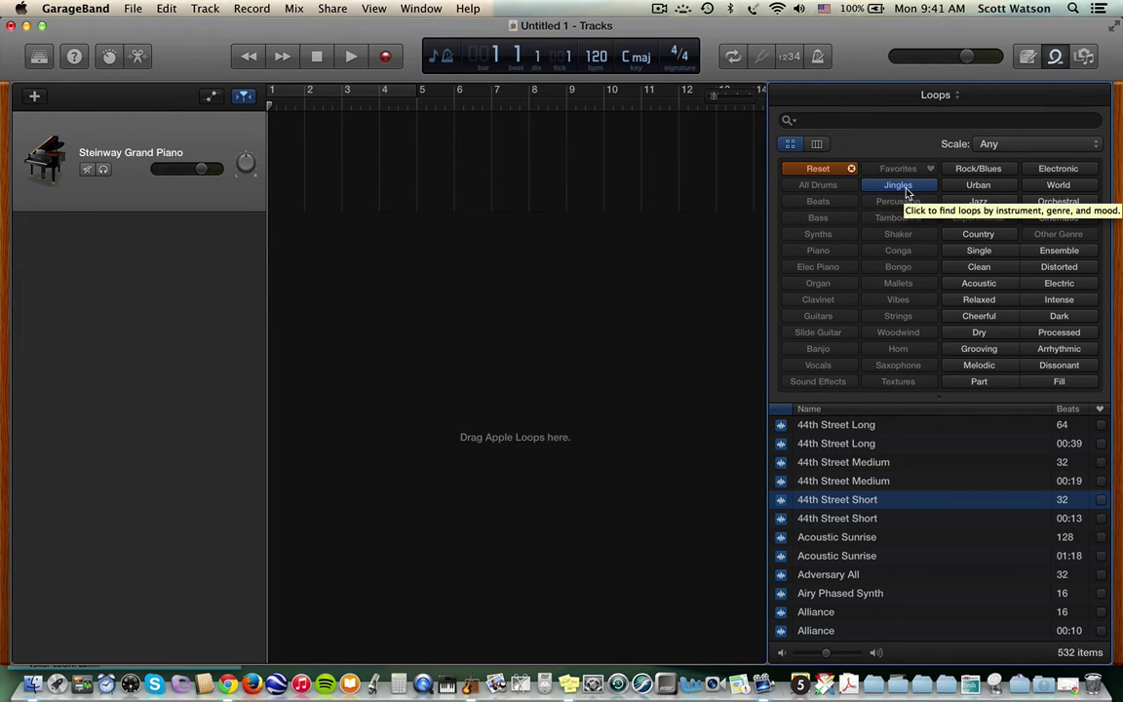
Step: Add 70s Ballad Piano 01 from the Piano loops as a new track at bar 1
click(818, 168)
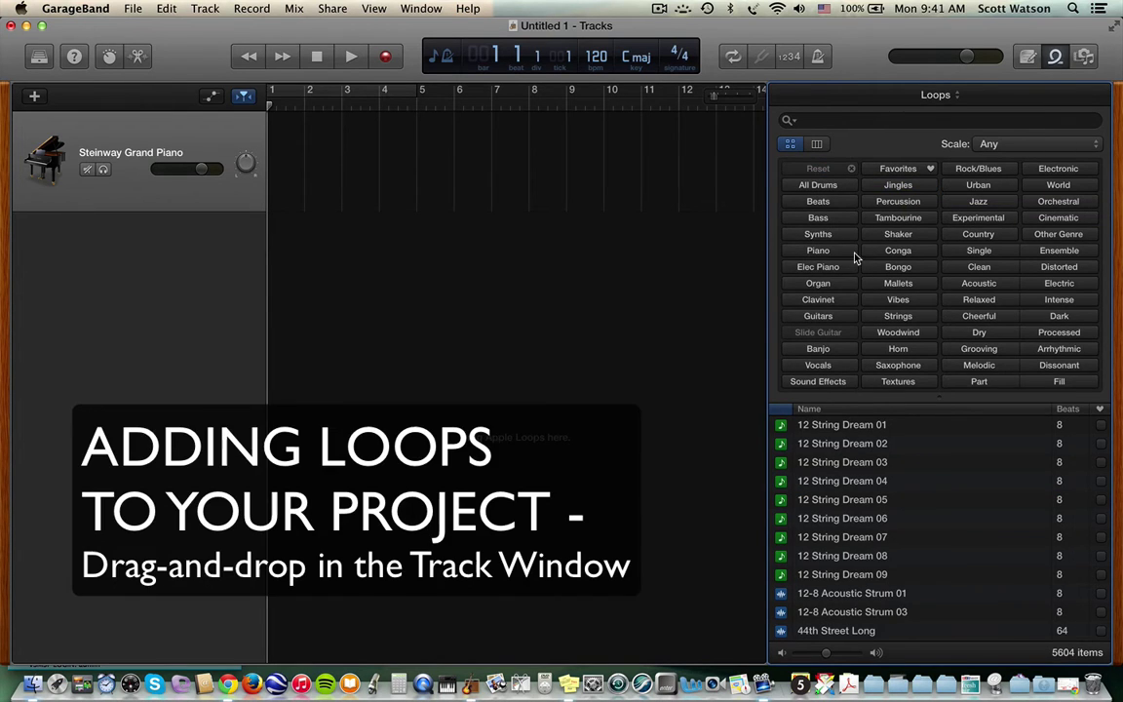
click(840, 251)
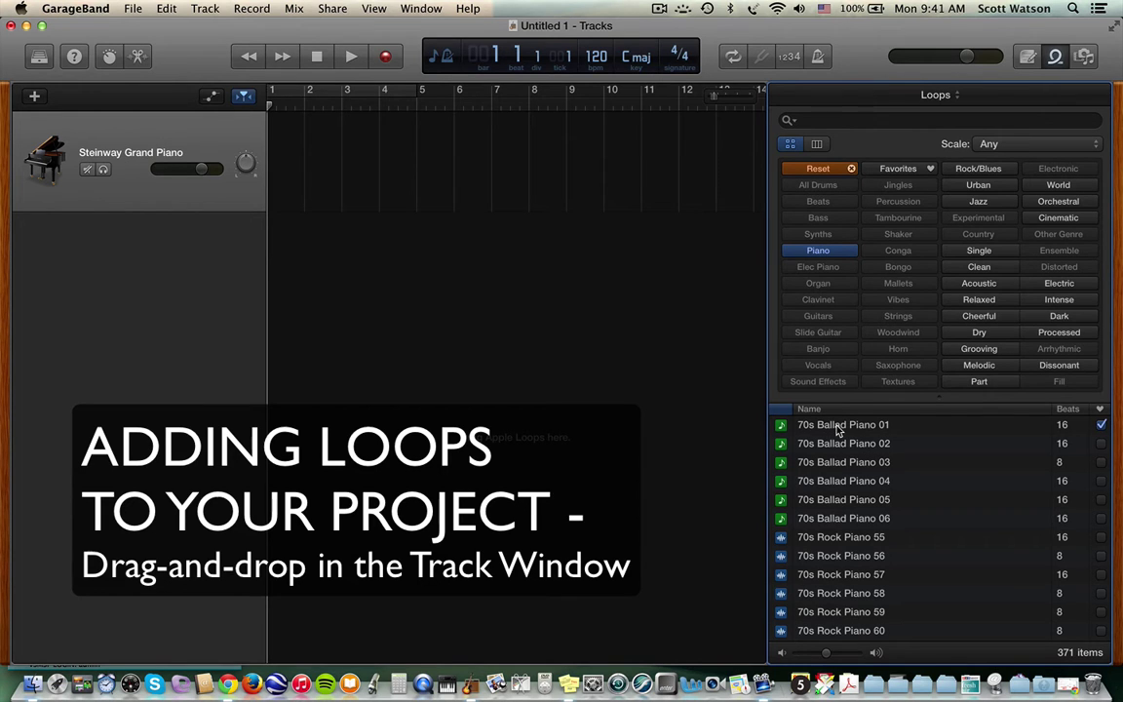
drag(837, 430, 302, 315)
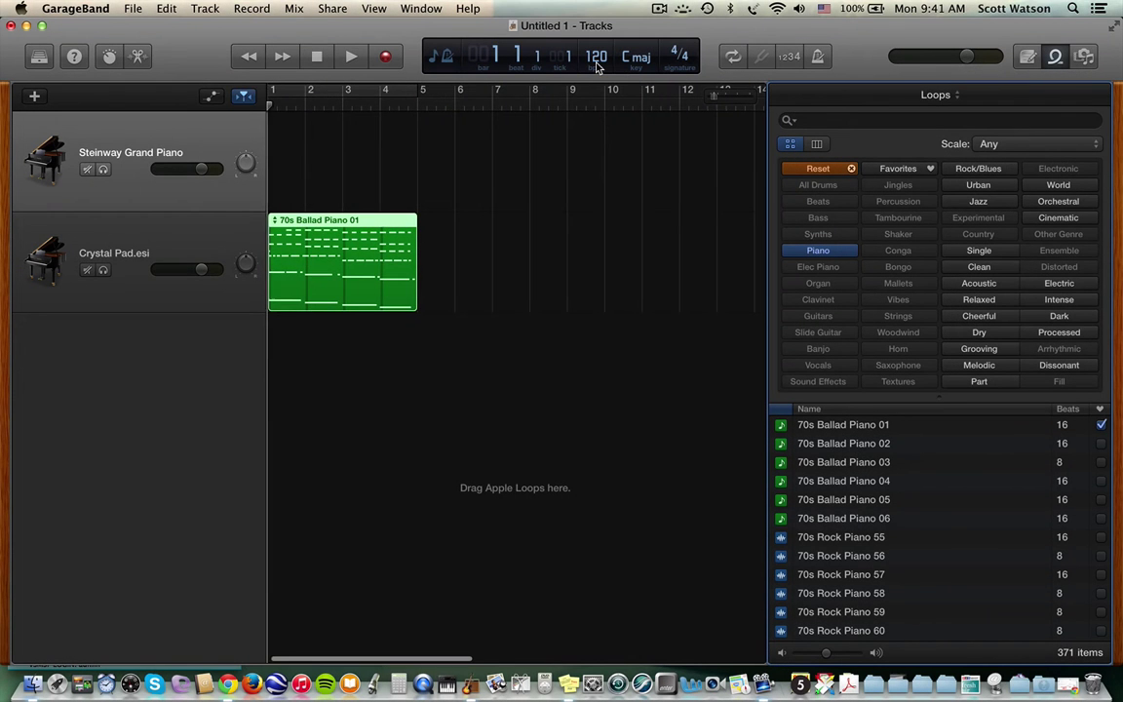
Step: Play the piano loop, then lower its track volume to -3.3 dB
key(space)
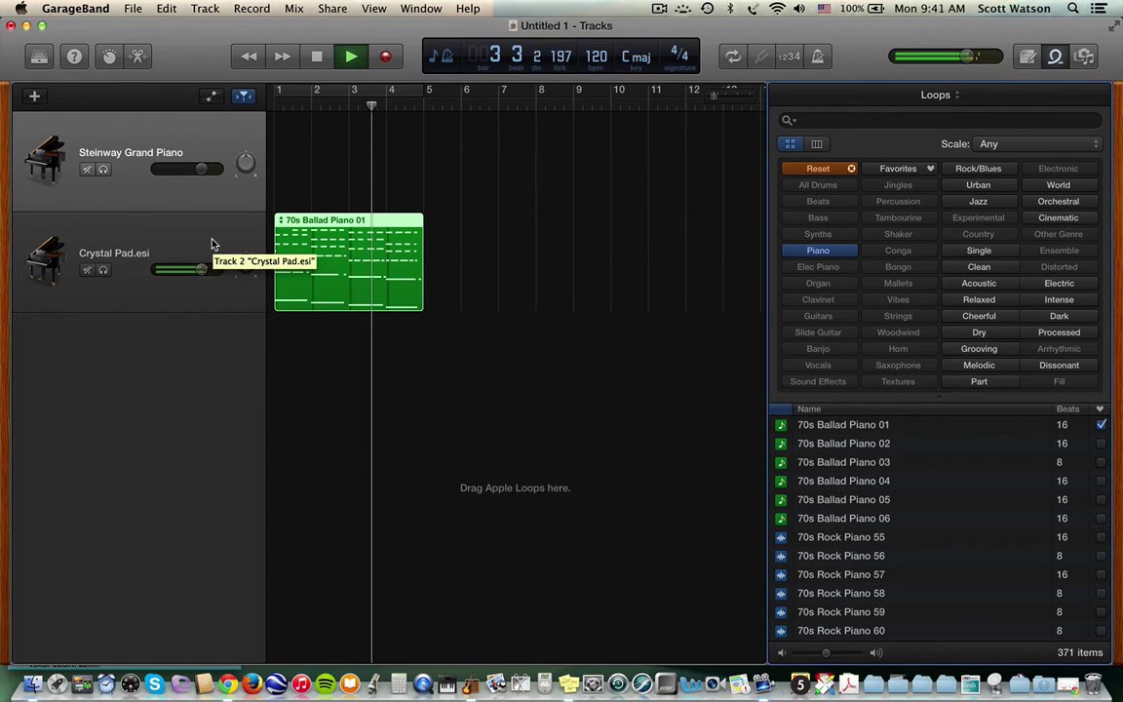
key(space)
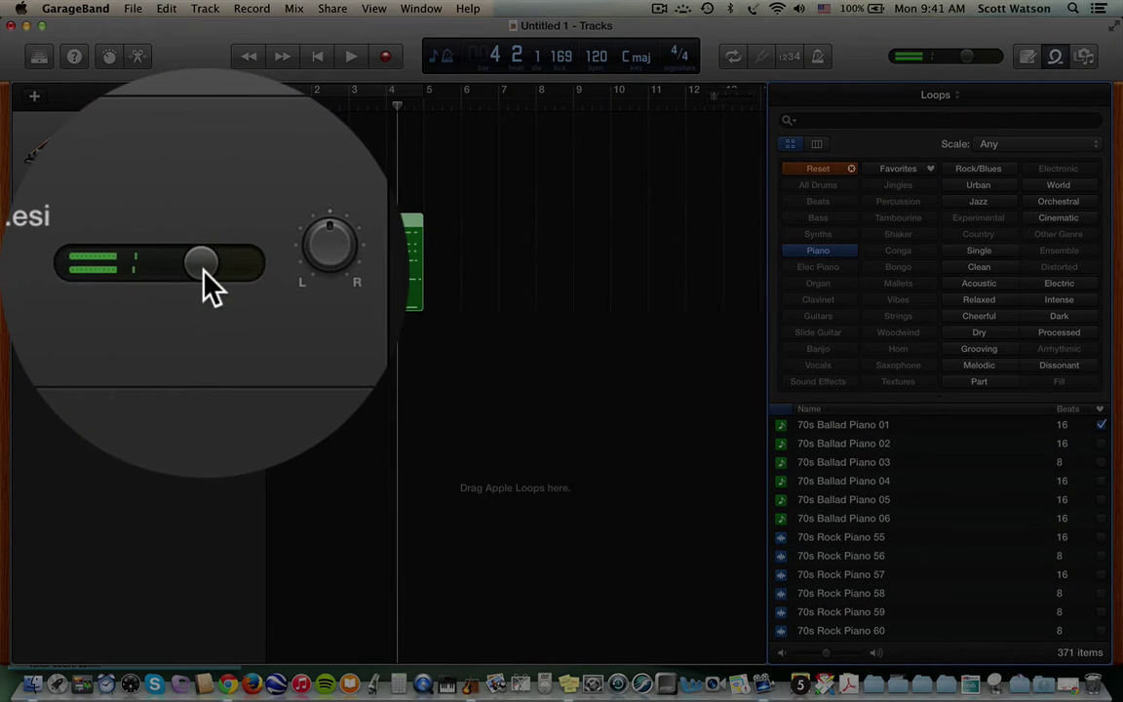
mouse_move(205, 271)
drag(205, 271, 192, 270)
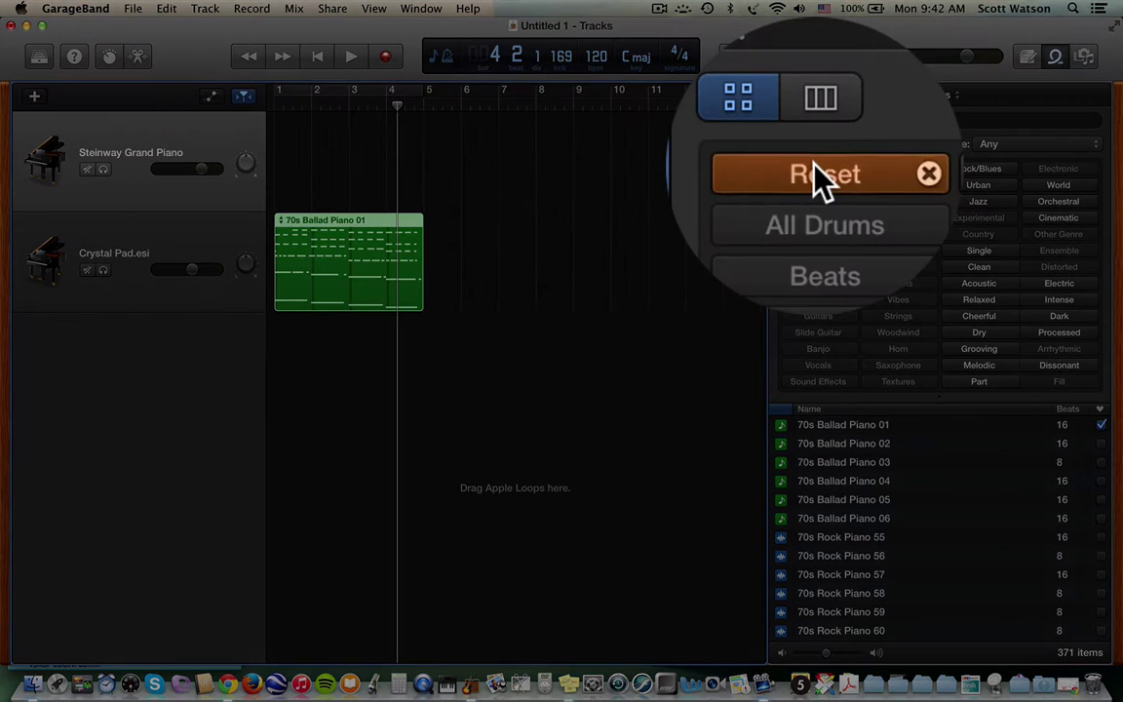
Step: Filter to Rock/Blues drum loops and add Classic Rock Beat 01 on a new track at bar 1
click(818, 169)
click(818, 185)
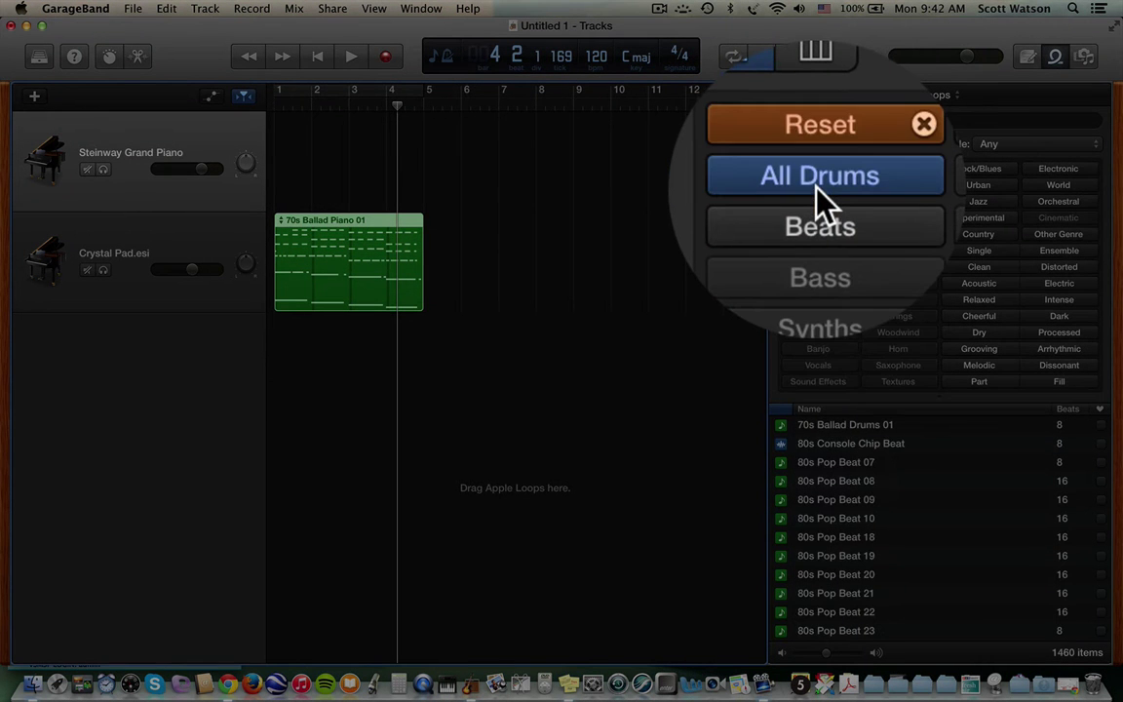
scroll(877, 504, down, 10)
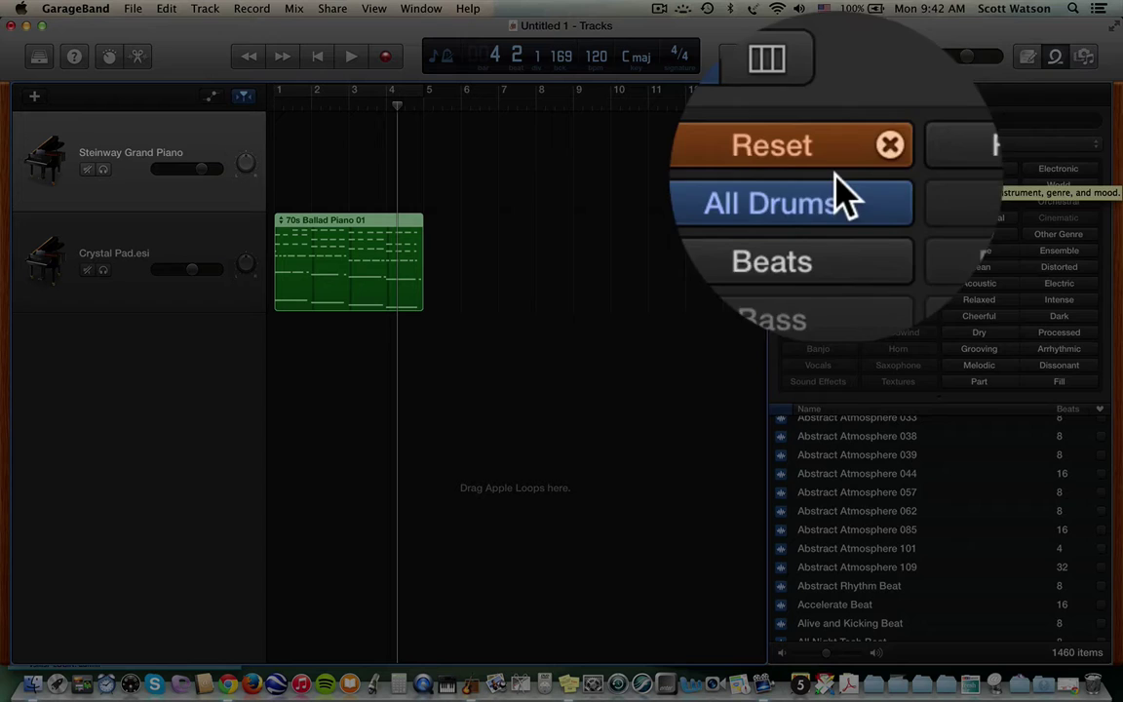
click(979, 169)
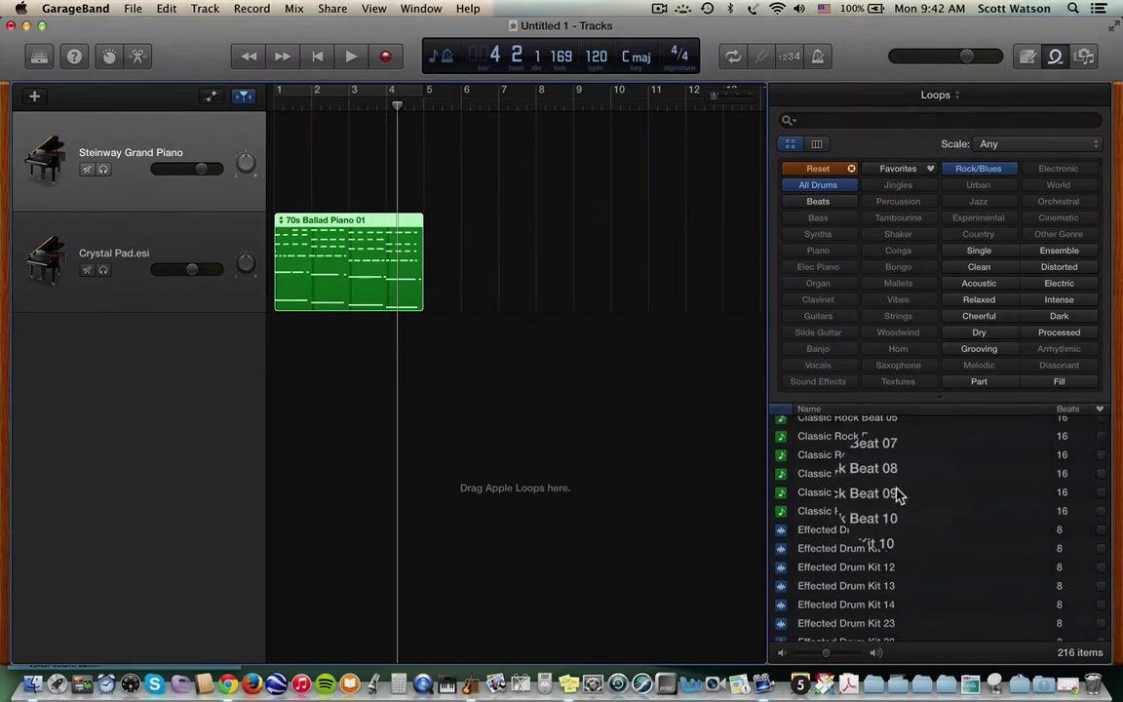
scroll(895, 494, up, 4)
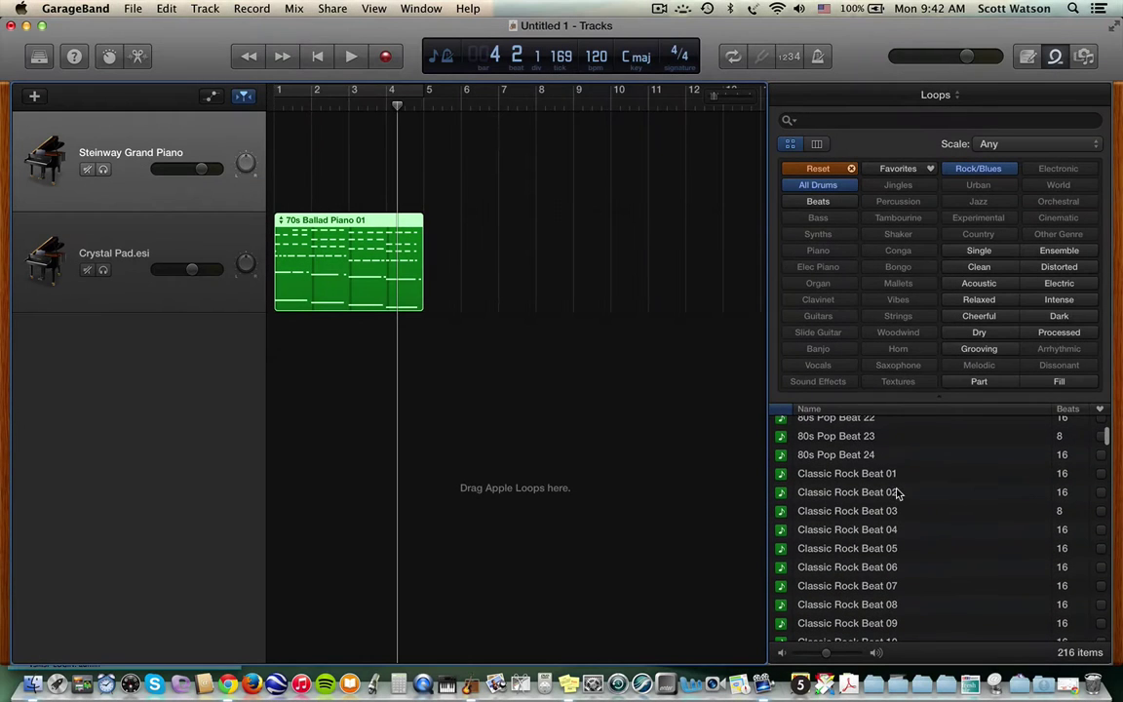
click(846, 474)
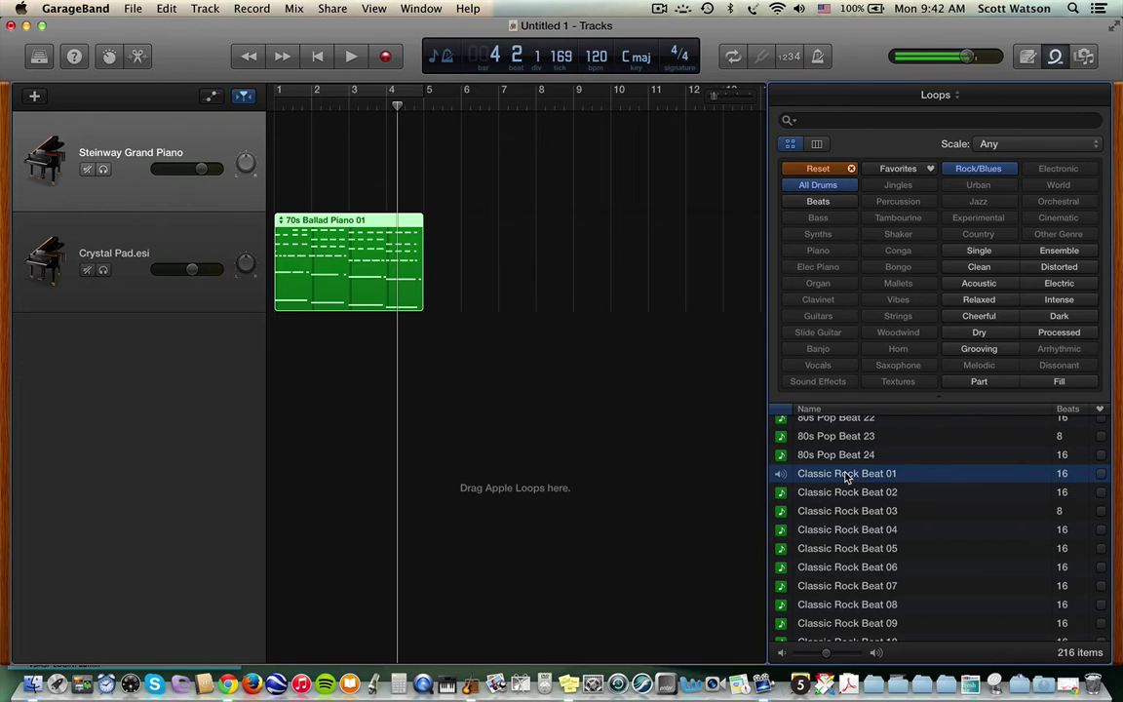
drag(847, 476, 304, 423)
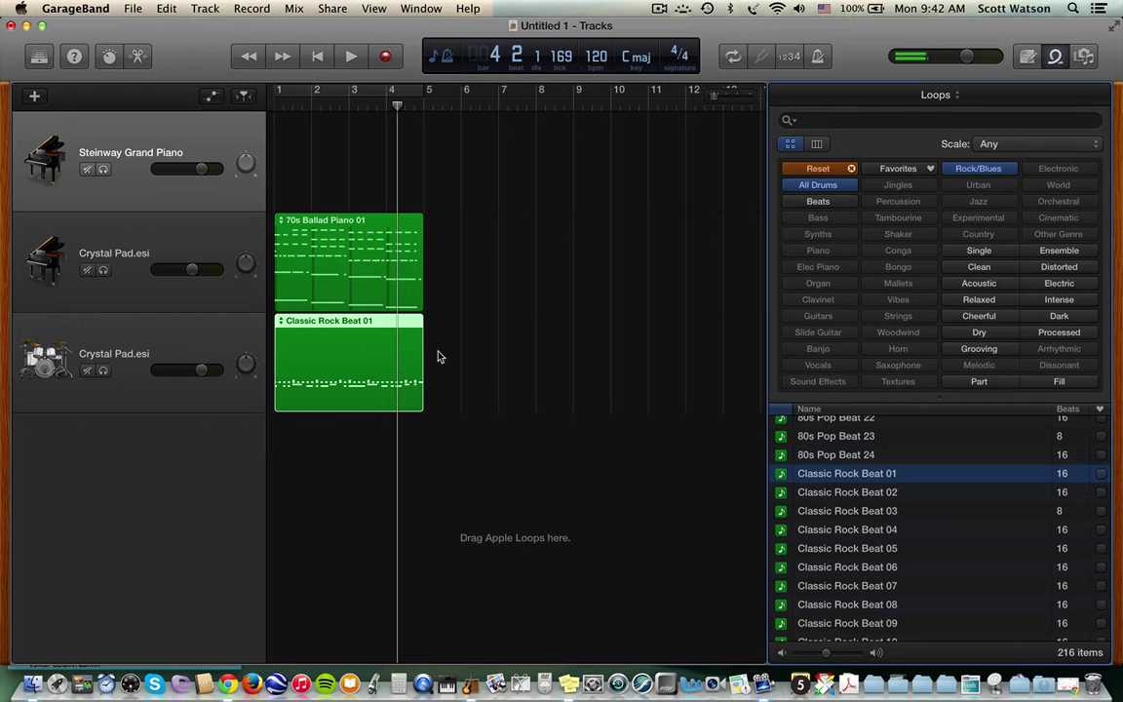
Step: Add Funky Pop Drum 01 on another track at bar 1, then select Classic Rock Beat 01's track
scroll(820, 469, down, 5)
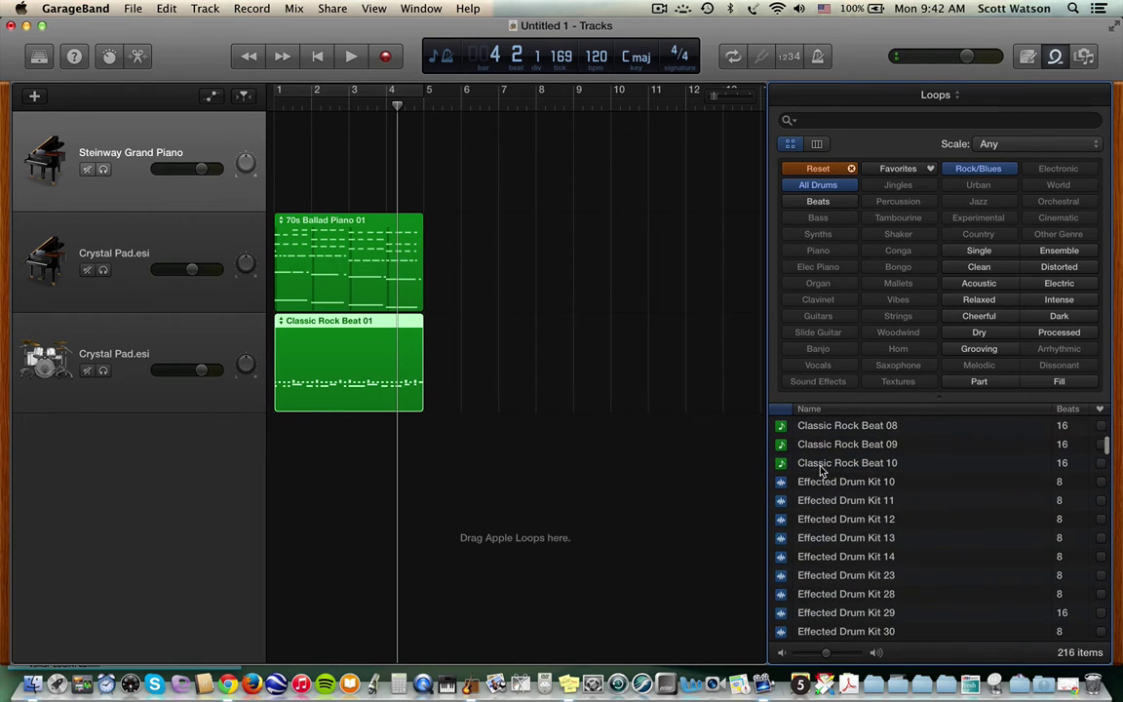
scroll(831, 497, down, 3)
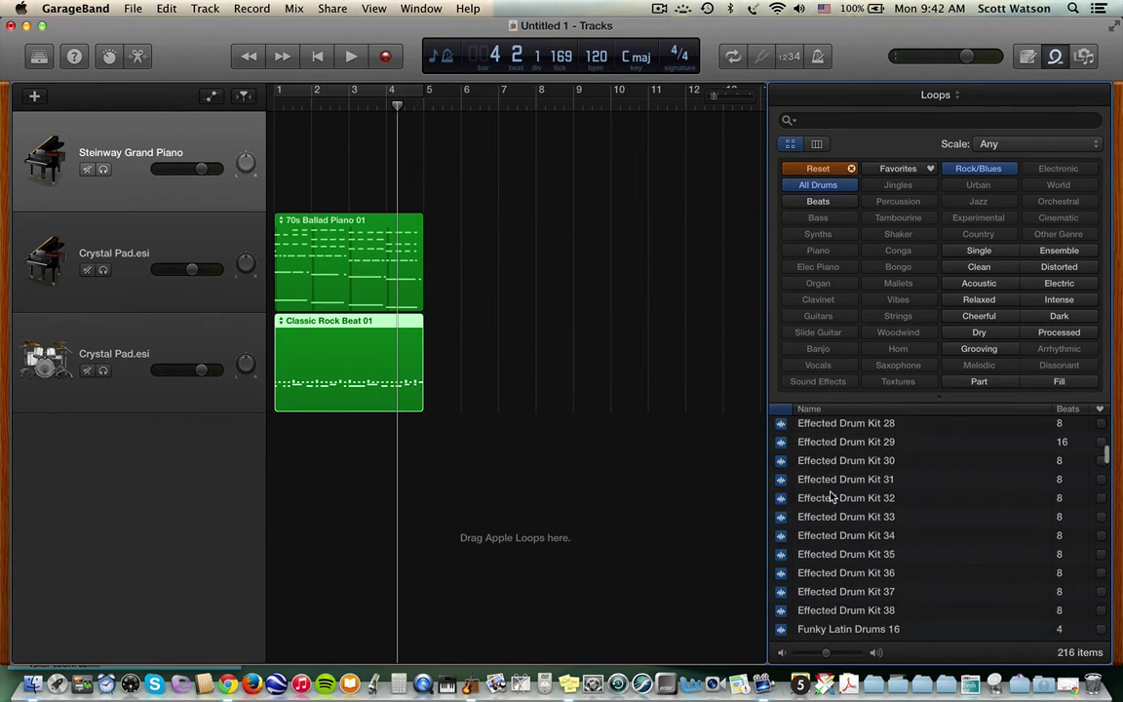
scroll(831, 497, down, 4)
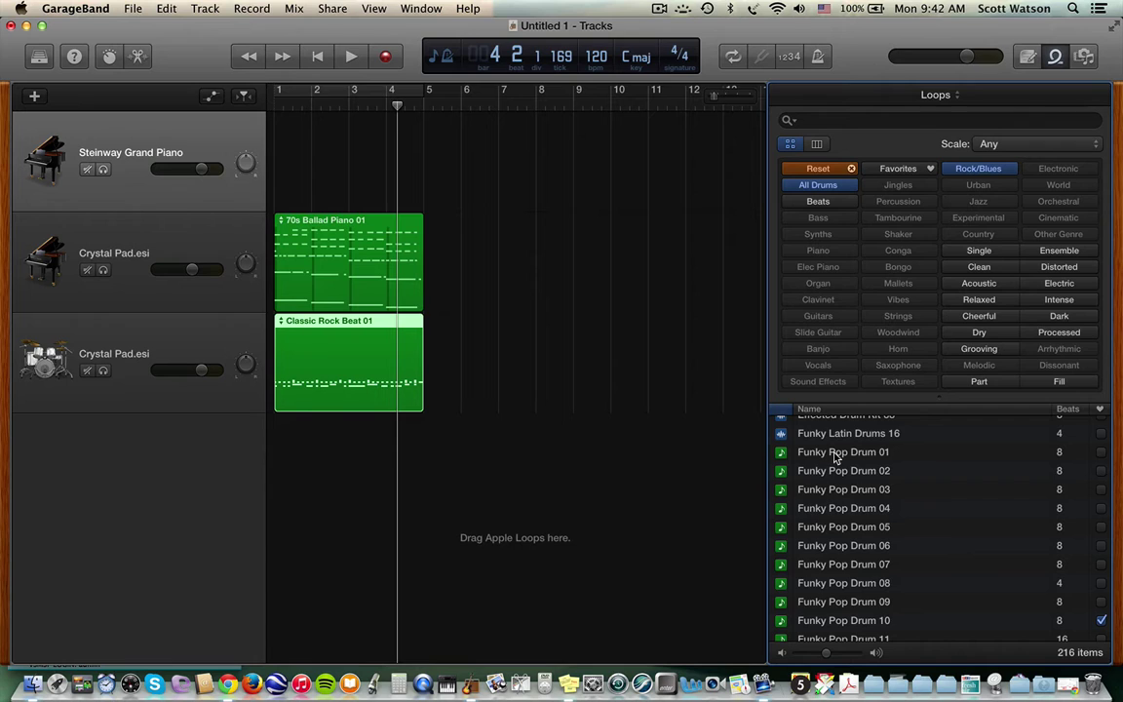
click(836, 455)
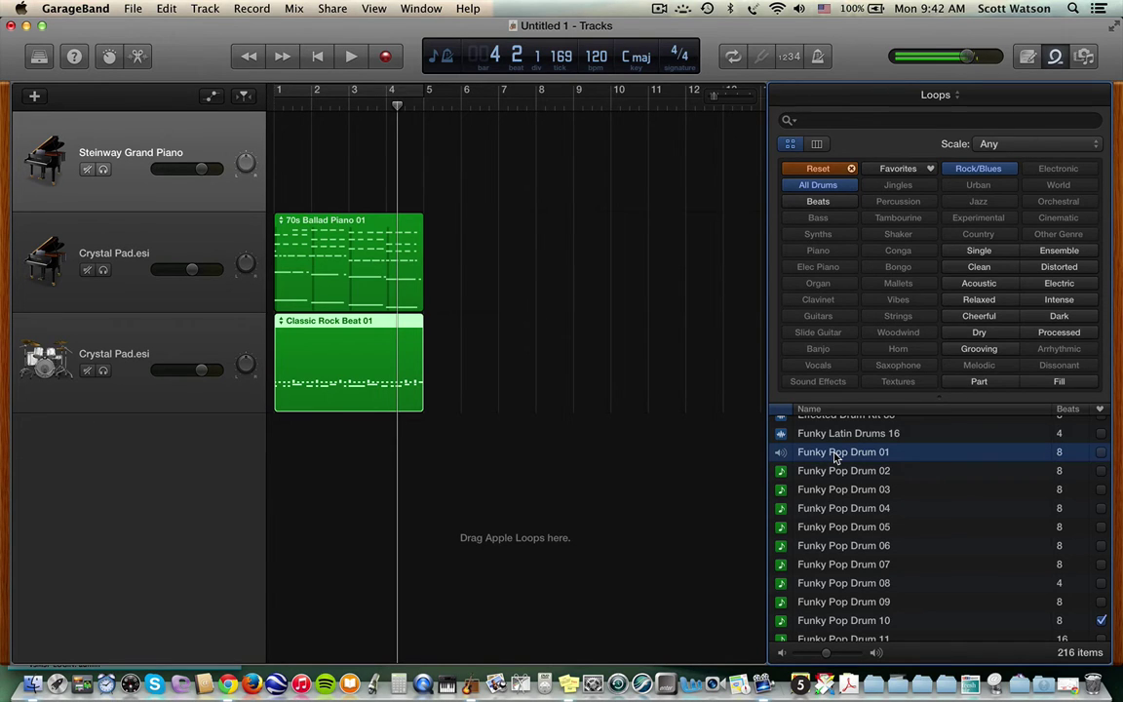
drag(836, 455, 303, 472)
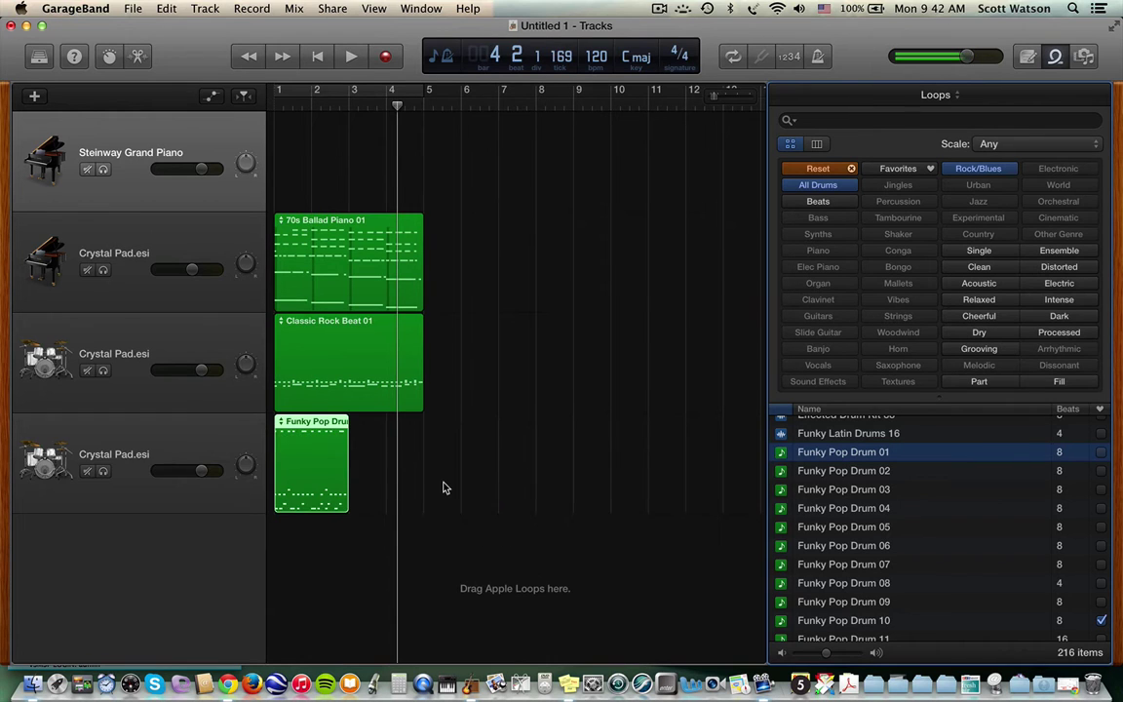
click(179, 349)
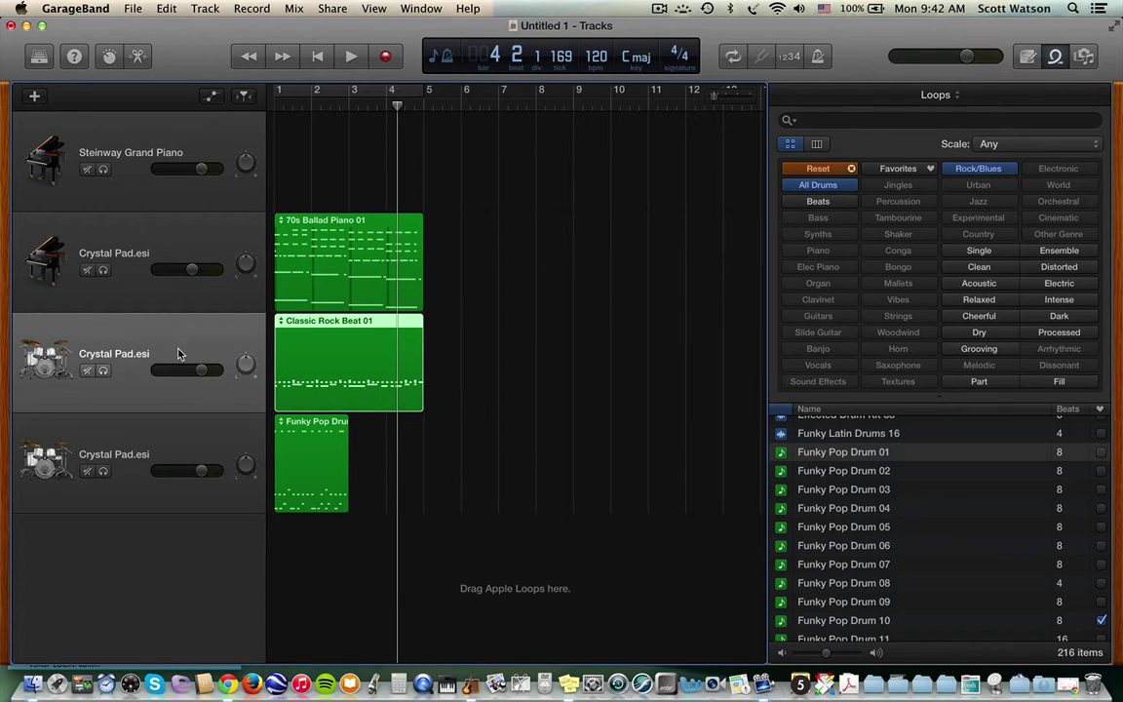
Step: Delete the Classic Rock Beat 01 track and its region, then select the piano region
key(super+BackSpace)
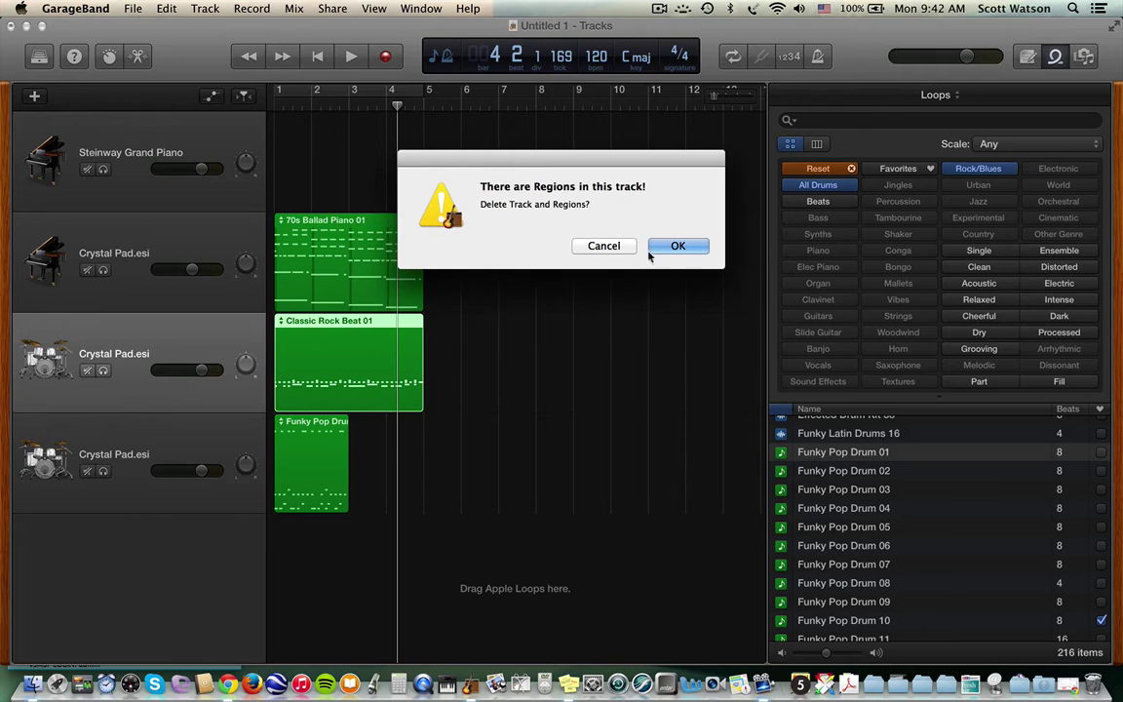
click(671, 246)
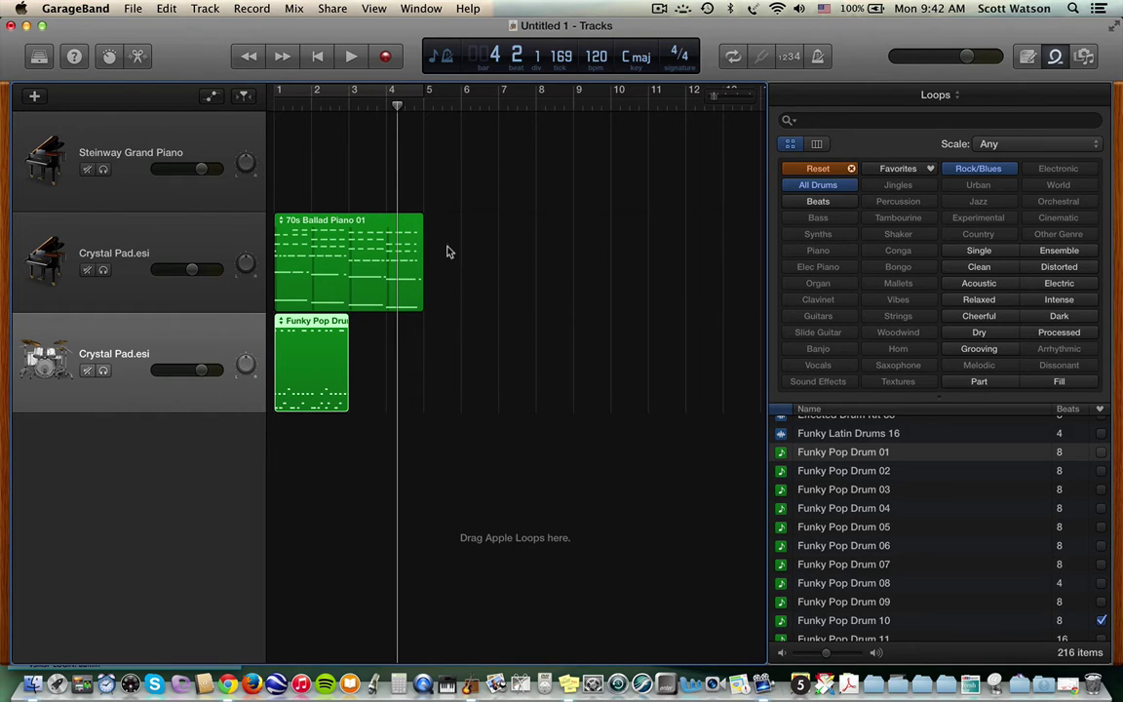
click(346, 244)
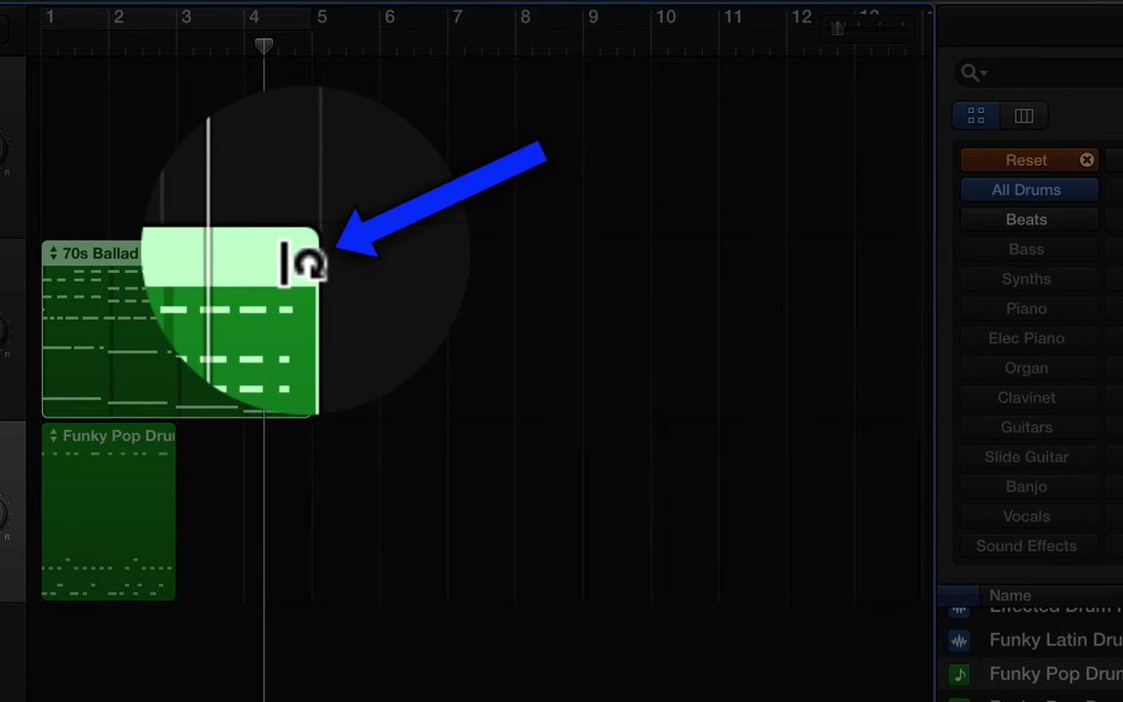
Step: Loop the piano and drum regions to bar 13 and lower the drum volume to about -8.8 dB
drag(303, 260, 838, 266)
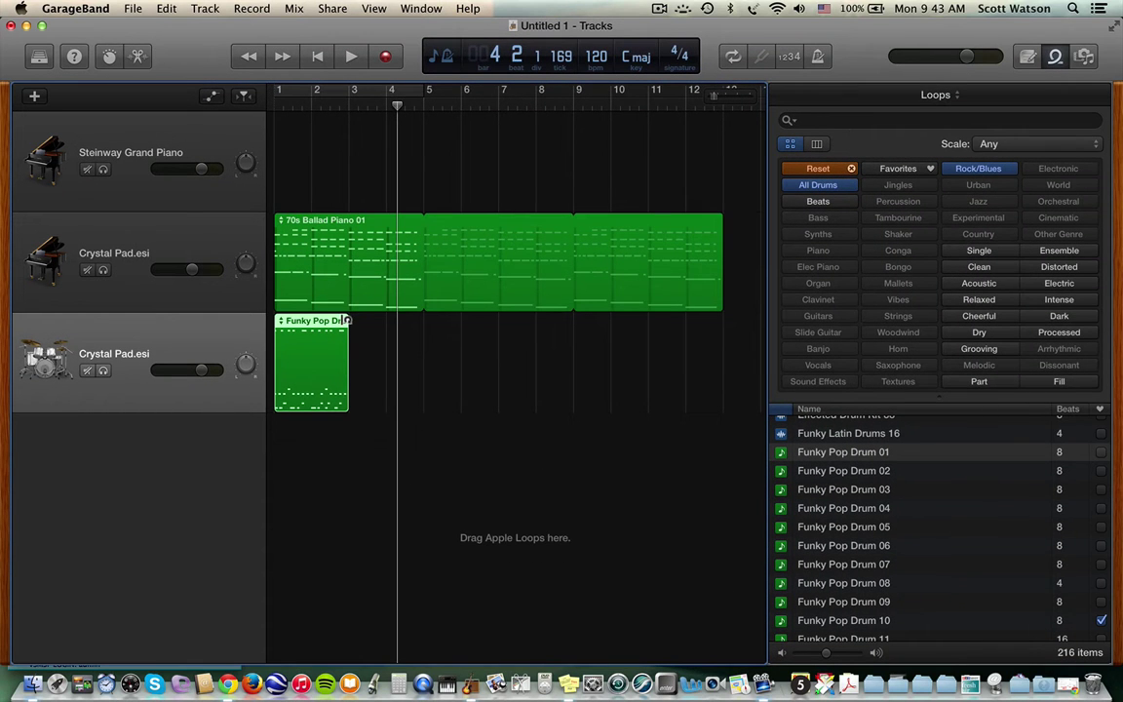
drag(346, 320, 721, 322)
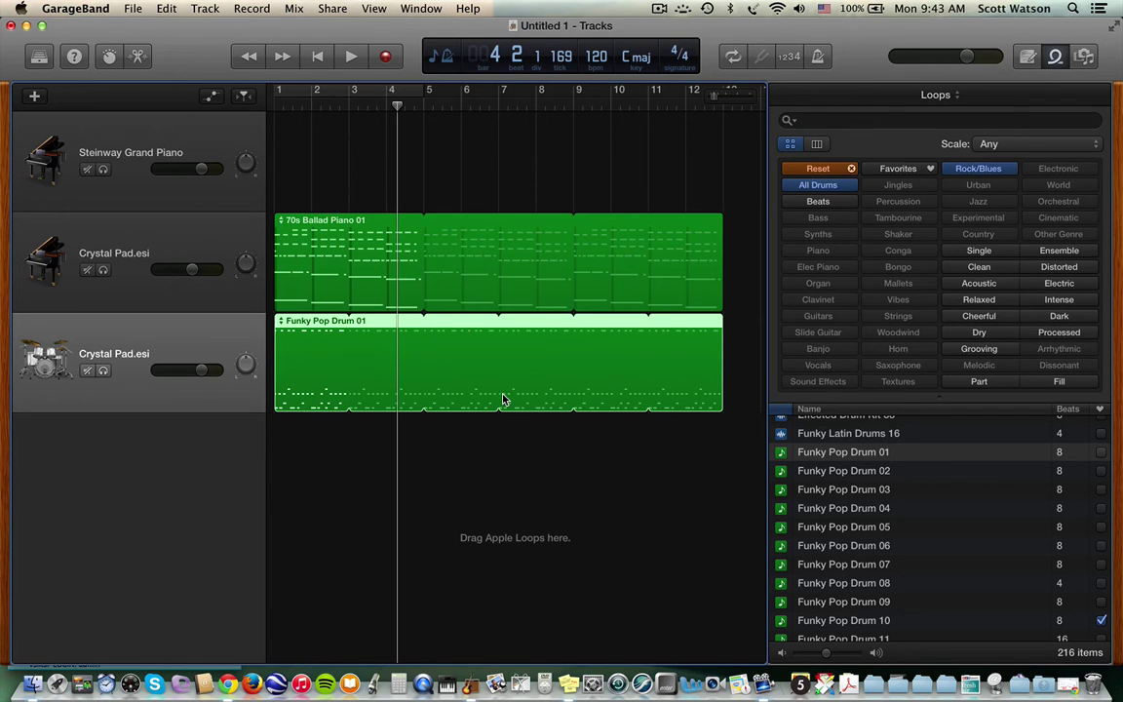
key(Return)
key(space)
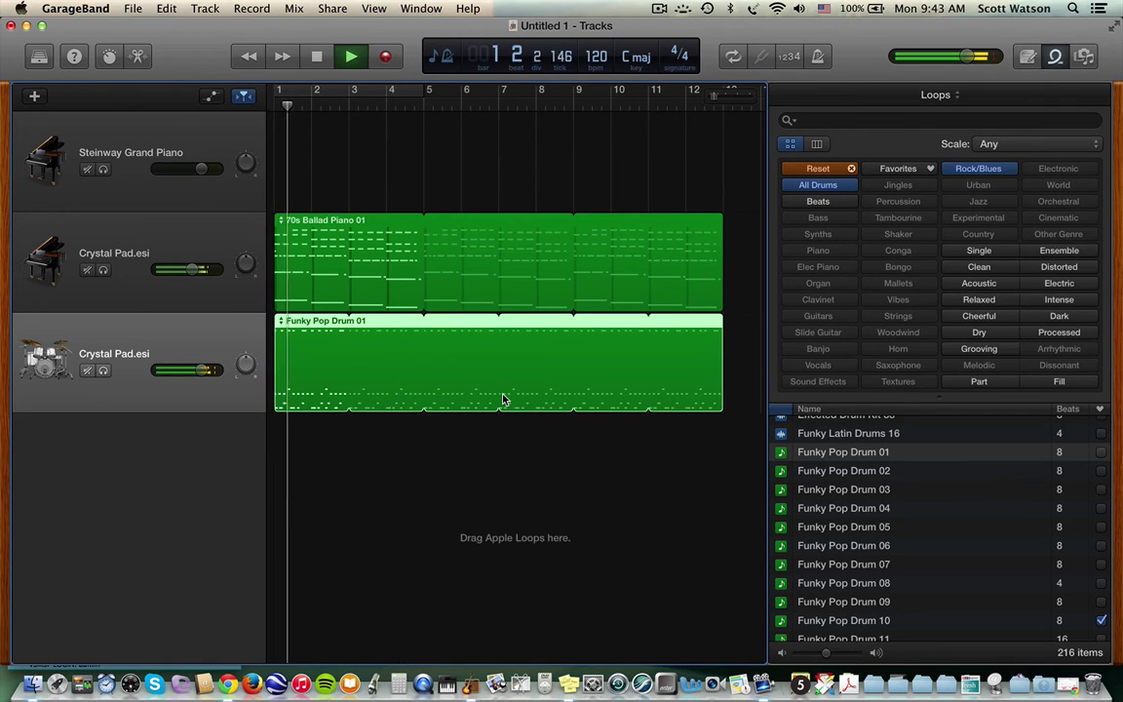
drag(207, 371, 186, 370)
key(space)
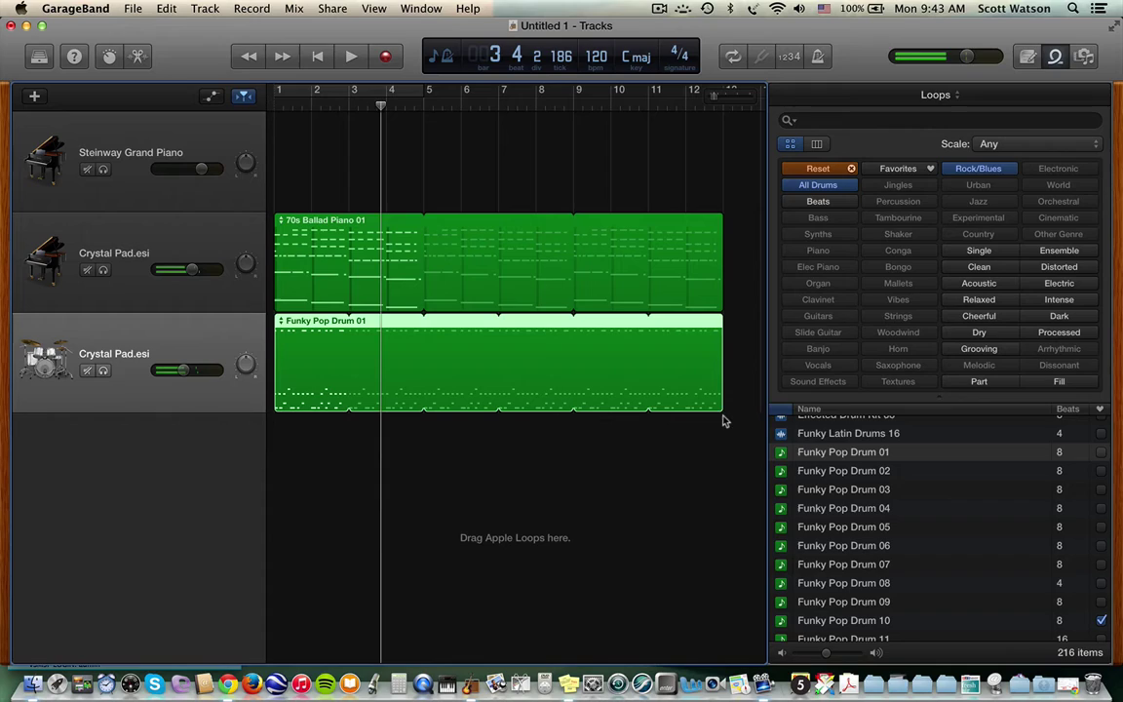
Step: Show only Bass loops and preview Afterburner Sub Bass and Alternating Line Bass
click(818, 168)
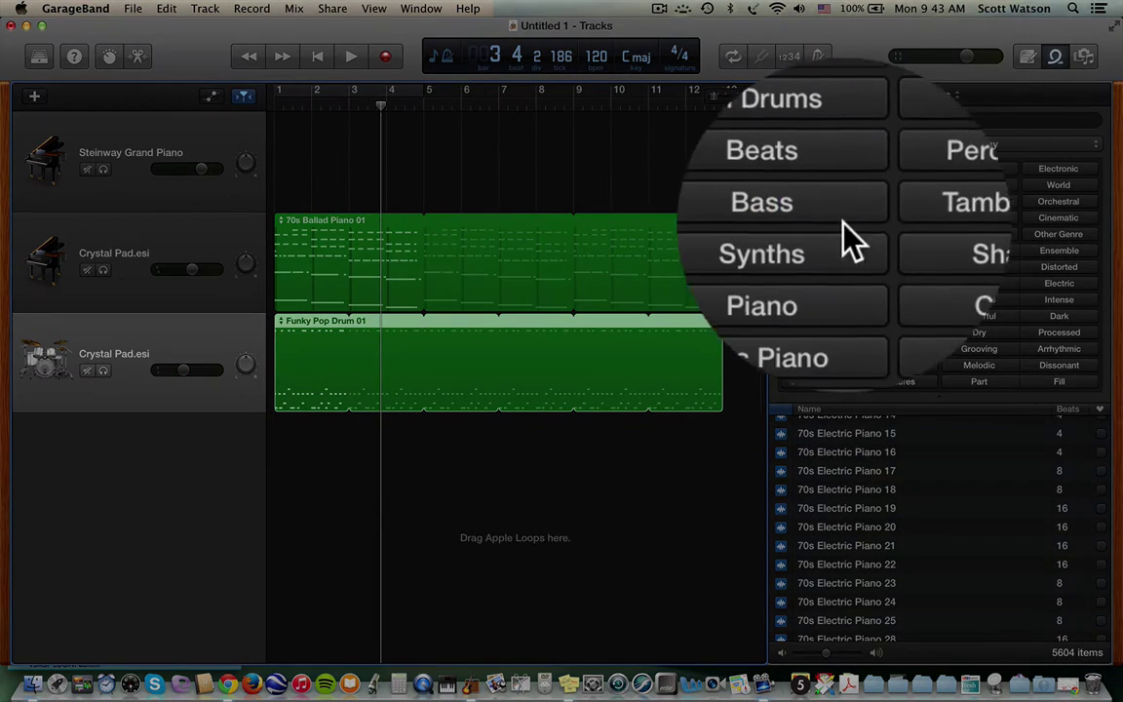
click(829, 219)
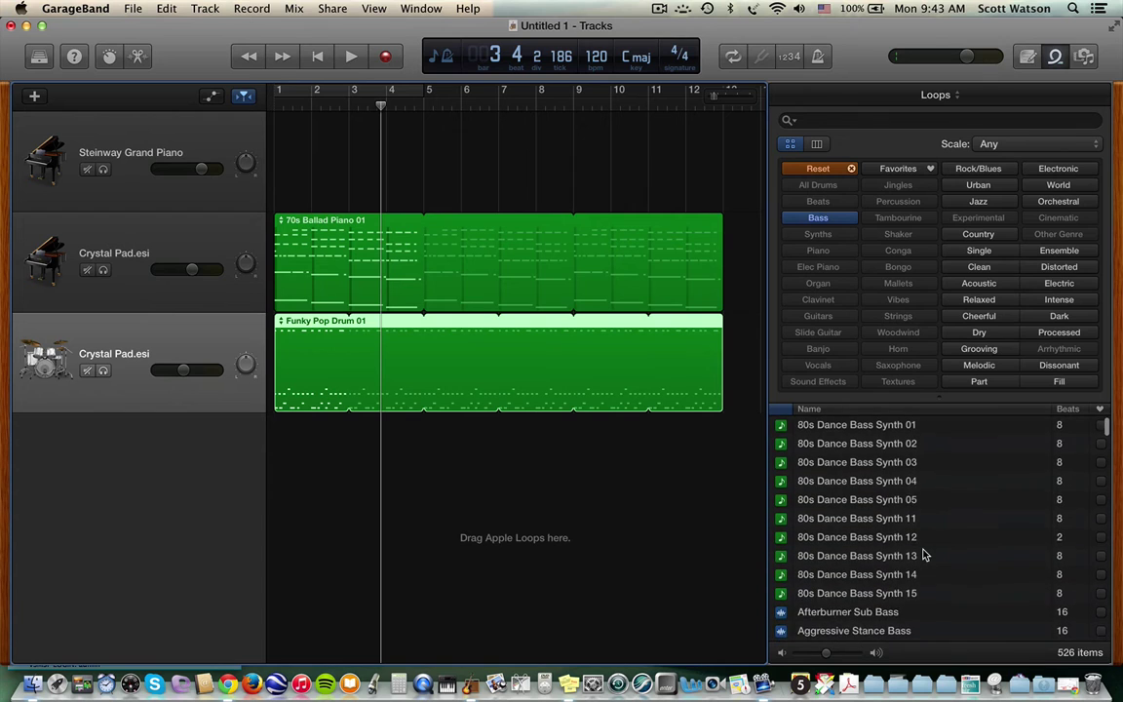
scroll(925, 555, down, 5)
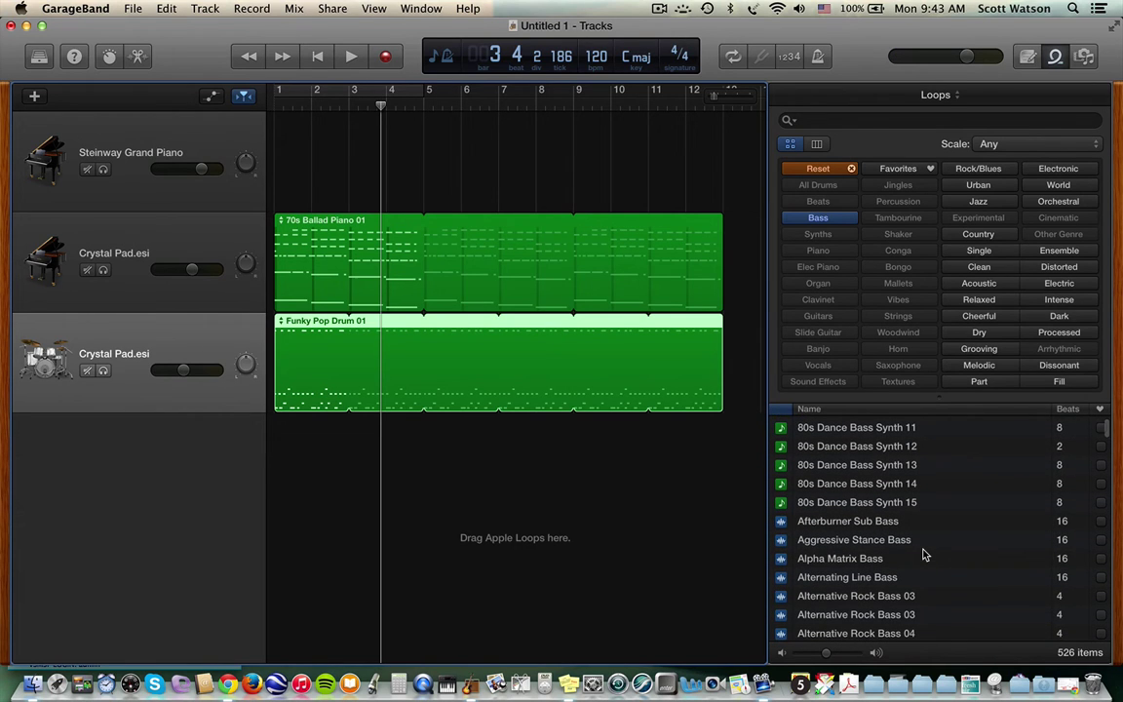
click(848, 523)
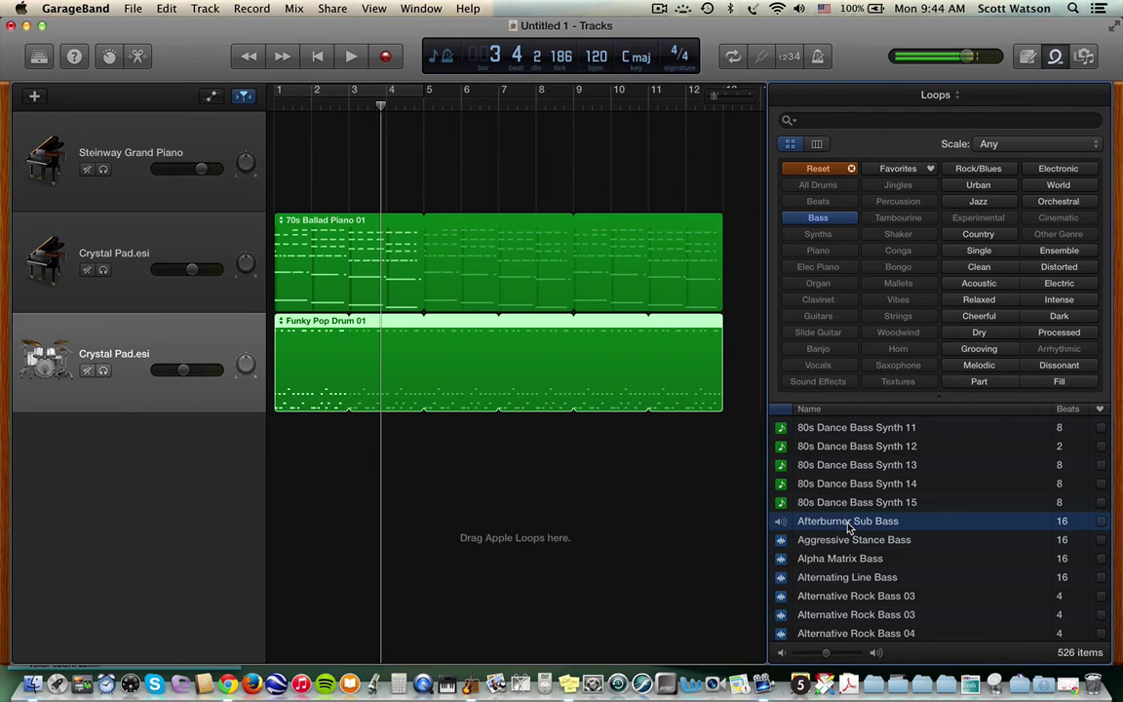
click(844, 578)
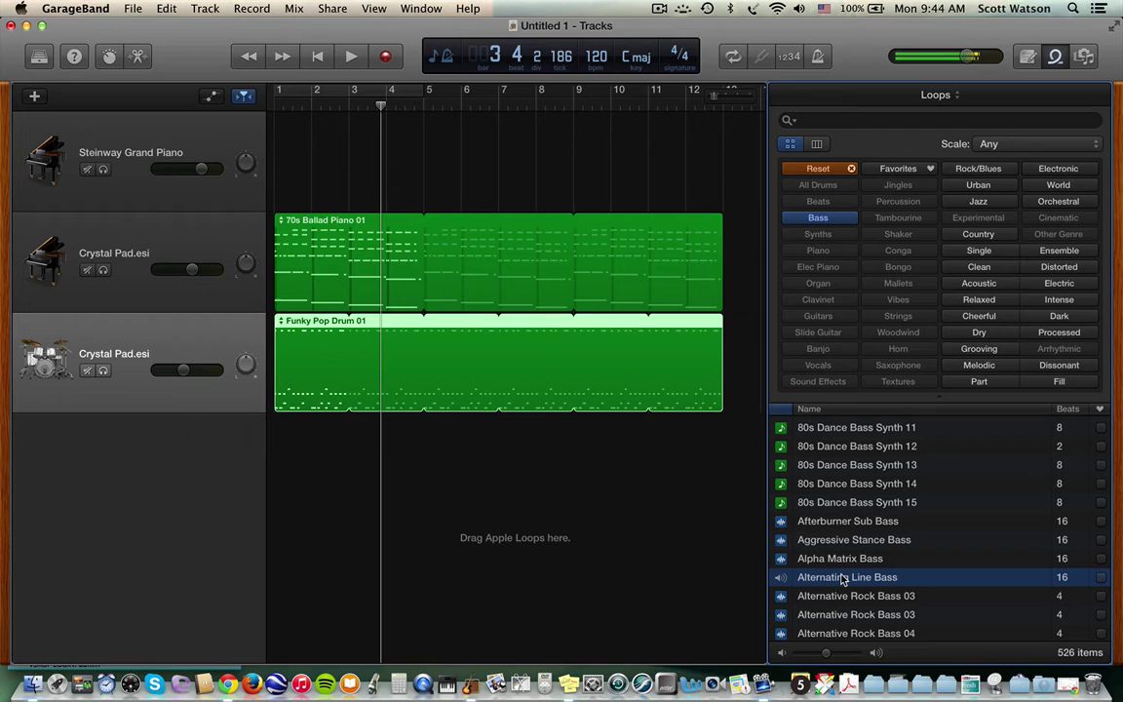
Step: Preview Arguing Robot Bass and Alternative Rock Bass 04, then select Alternative Rock Bass 03
scroll(910, 562, down, 3)
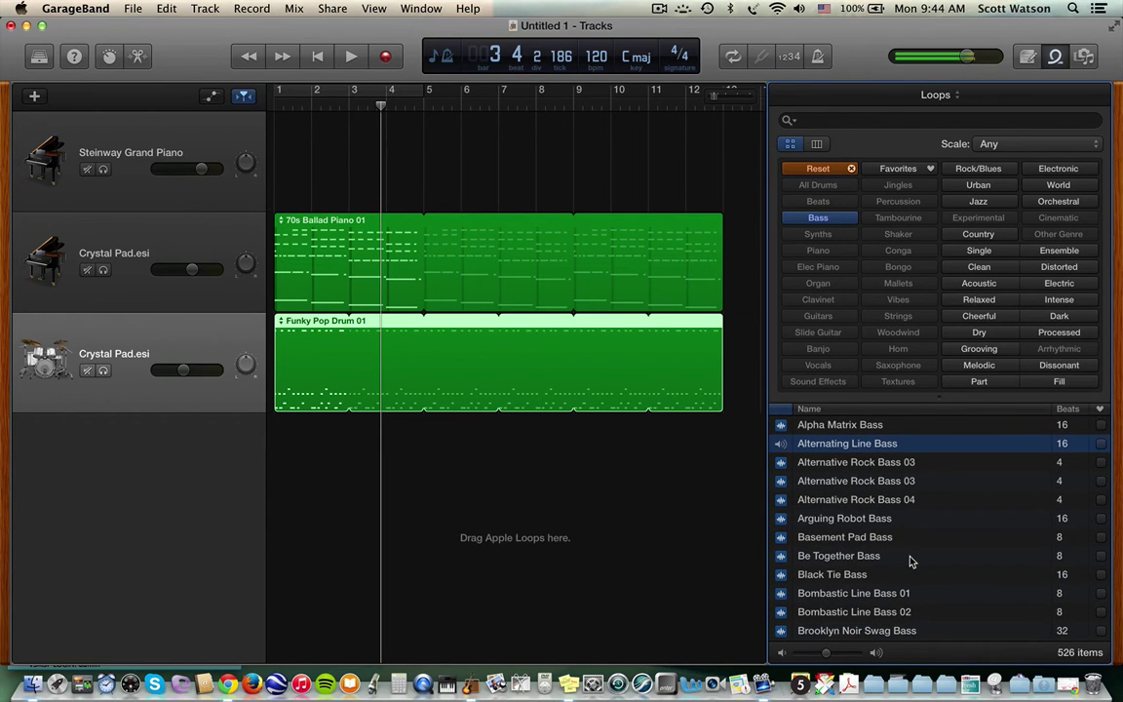
click(844, 522)
click(845, 501)
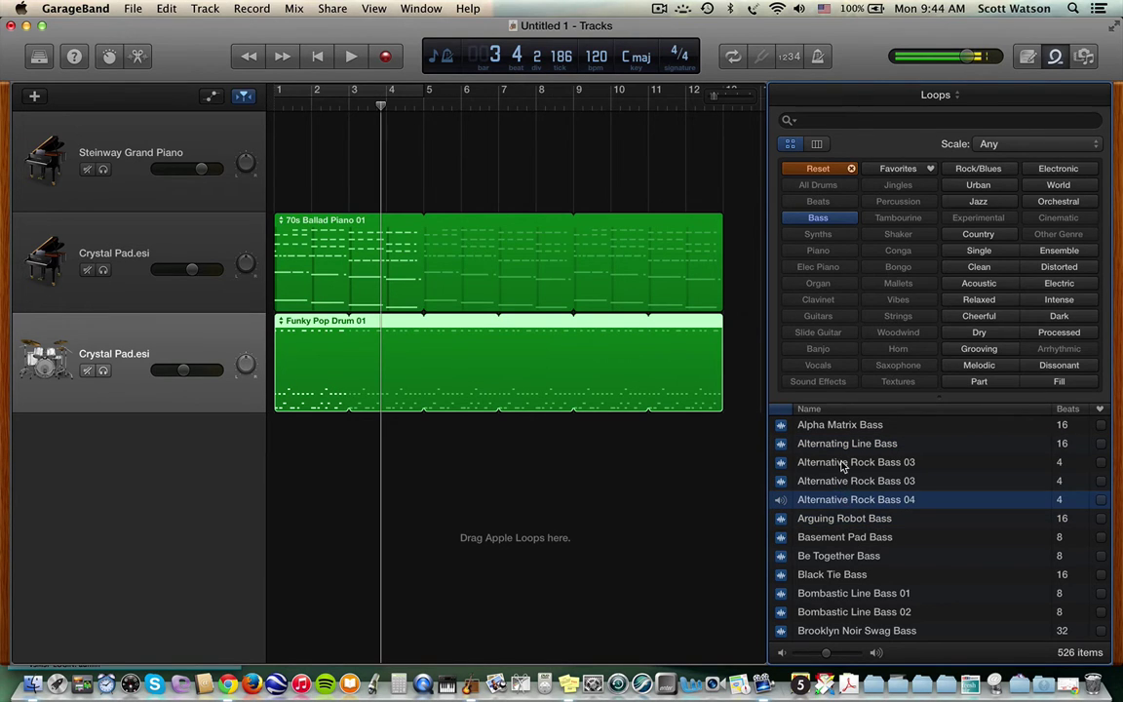
click(844, 464)
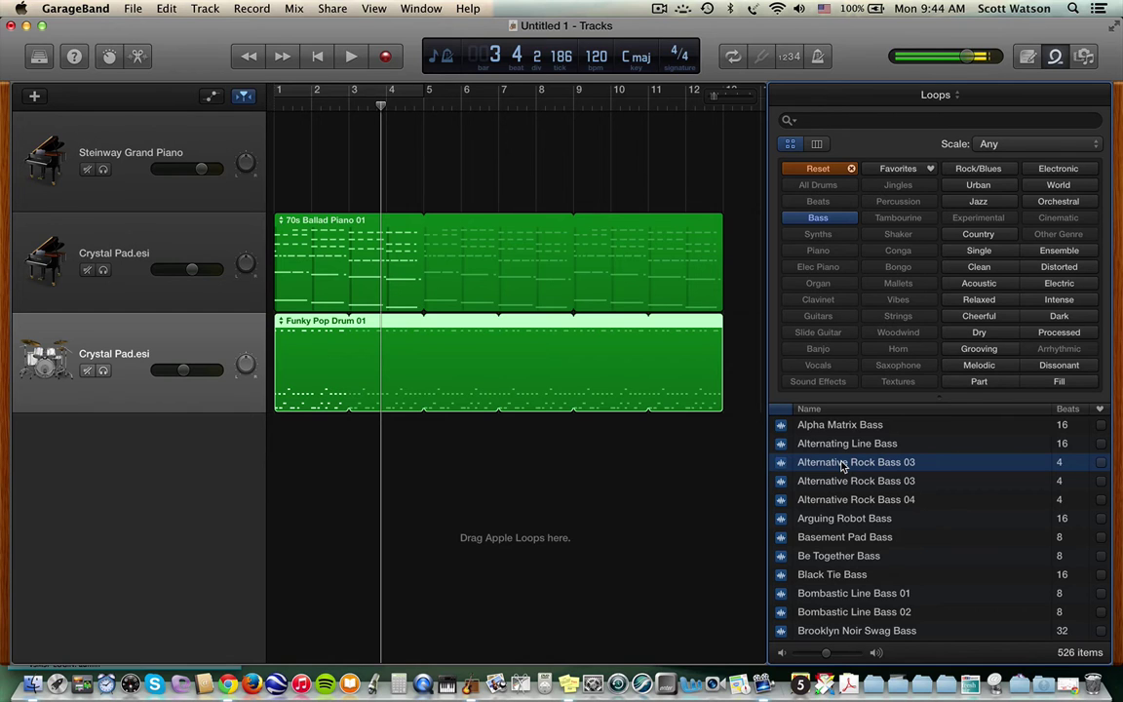
Step: Add Alternative Rock Bass 03 at bar 1, loop it to bar 13, then compare piano and drum tracks
drag(844, 466, 325, 490)
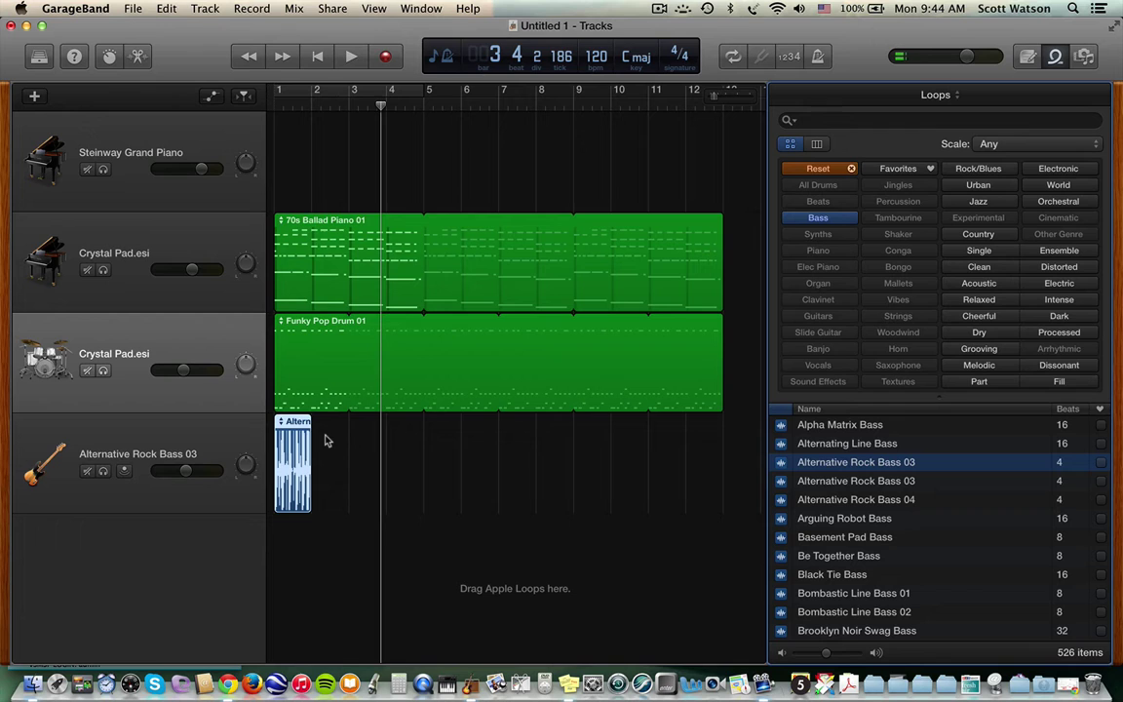
drag(306, 426, 722, 430)
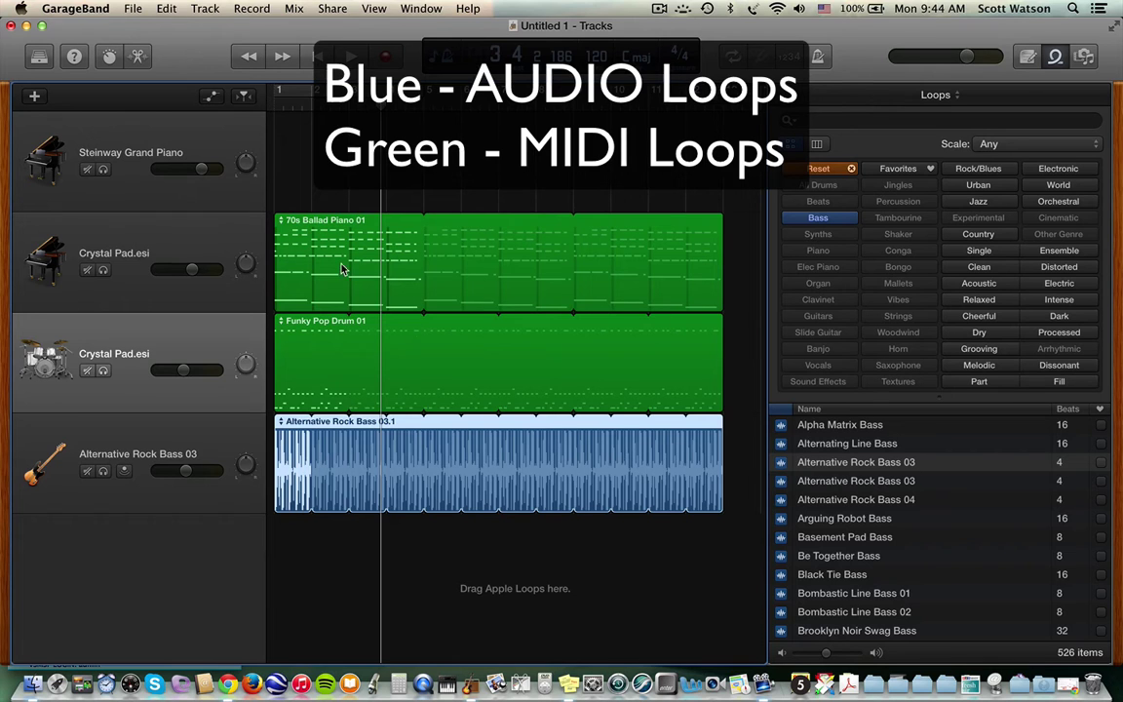
click(147, 254)
click(128, 326)
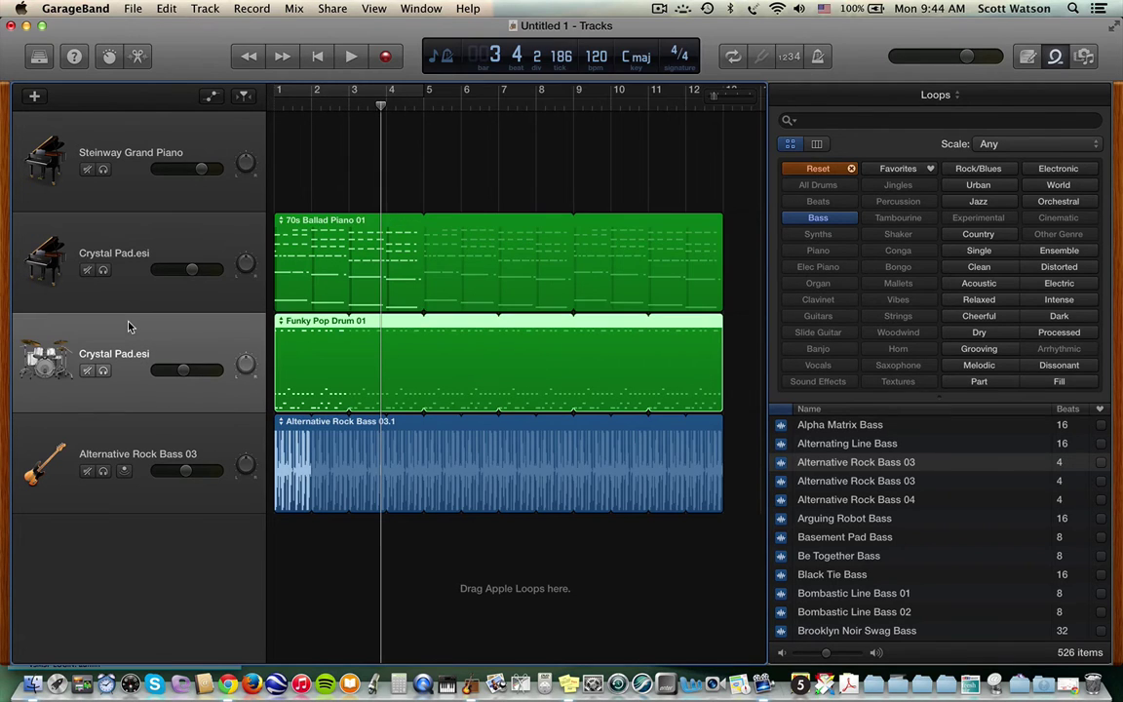
click(126, 244)
click(124, 339)
Step: Play the arrangement from bar 1 and set the bass track volume to about -5 dB
key(Return)
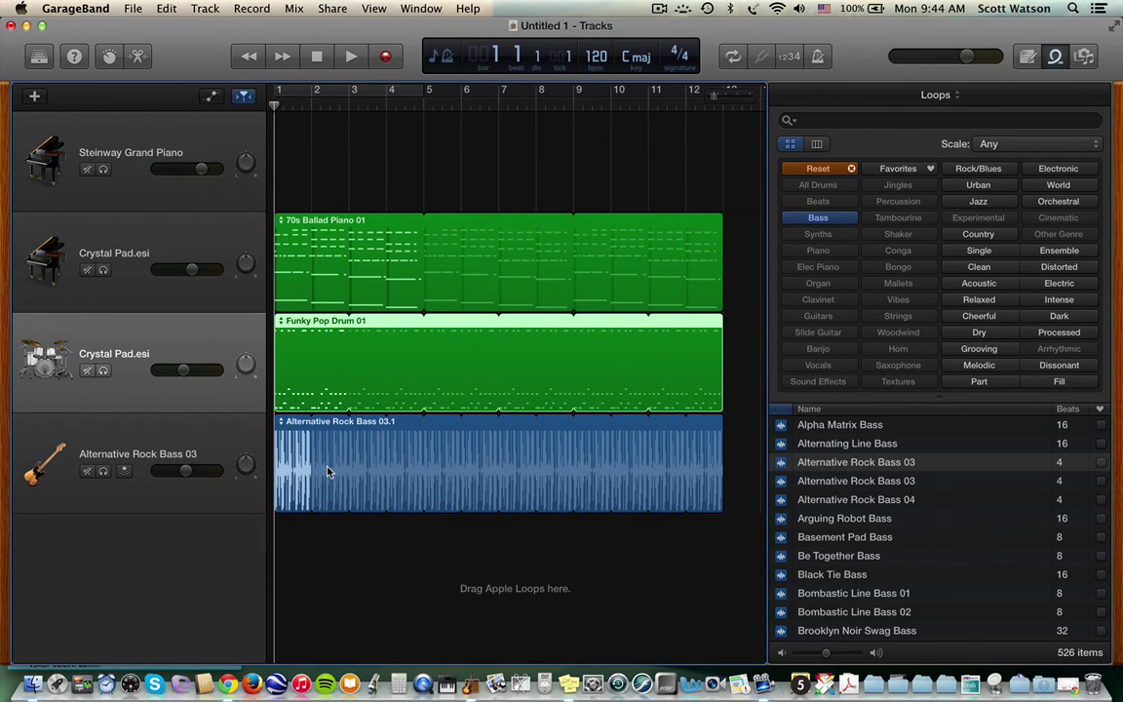
key(space)
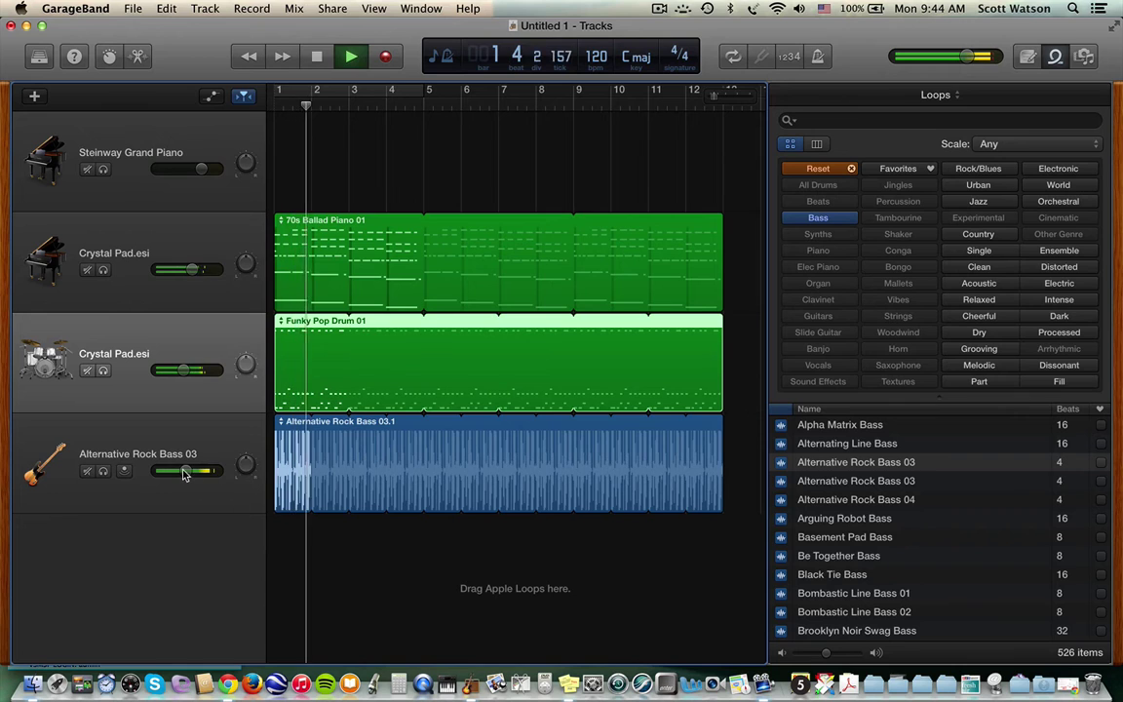
drag(185, 471, 187, 471)
key(space)
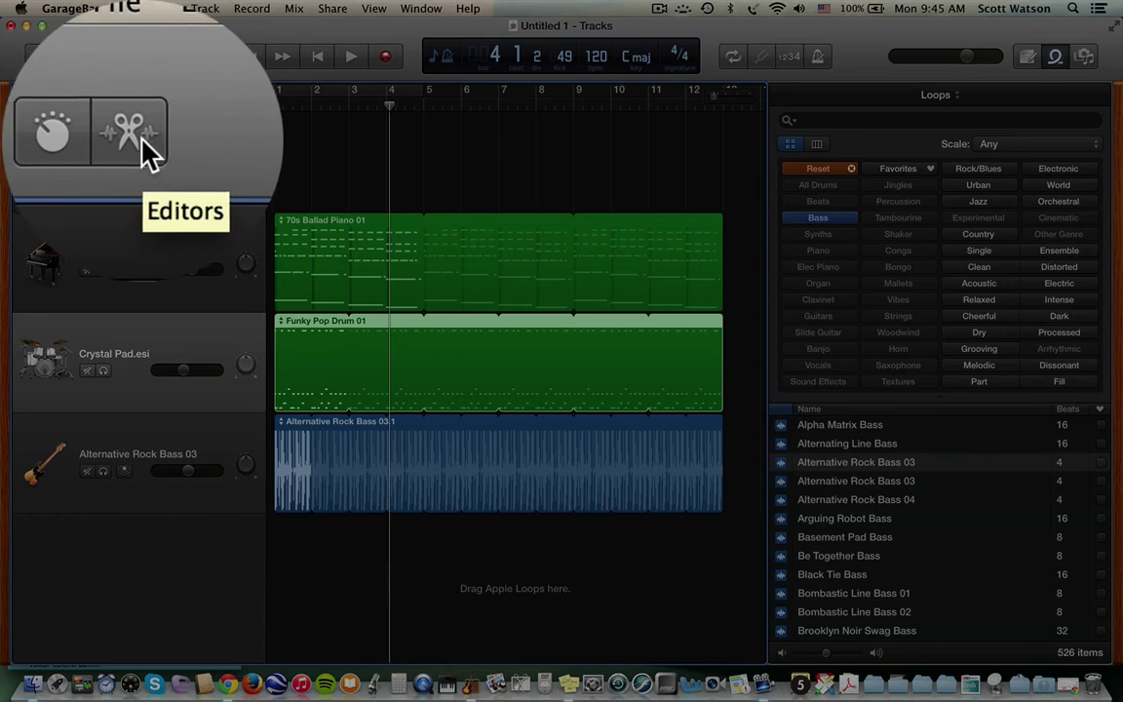
Step: Open the Funky Pop Drum 01 Piano Roll, enlarge it, and inspect several C1 and D1 notes
click(134, 55)
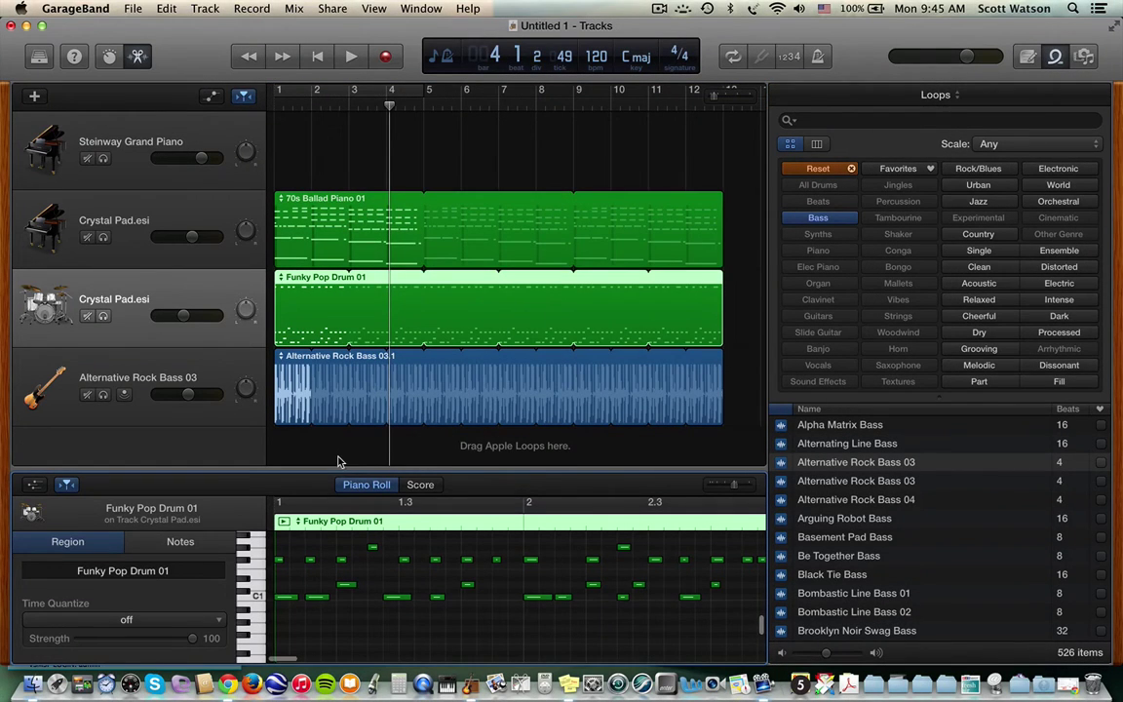
drag(305, 472, 346, 257)
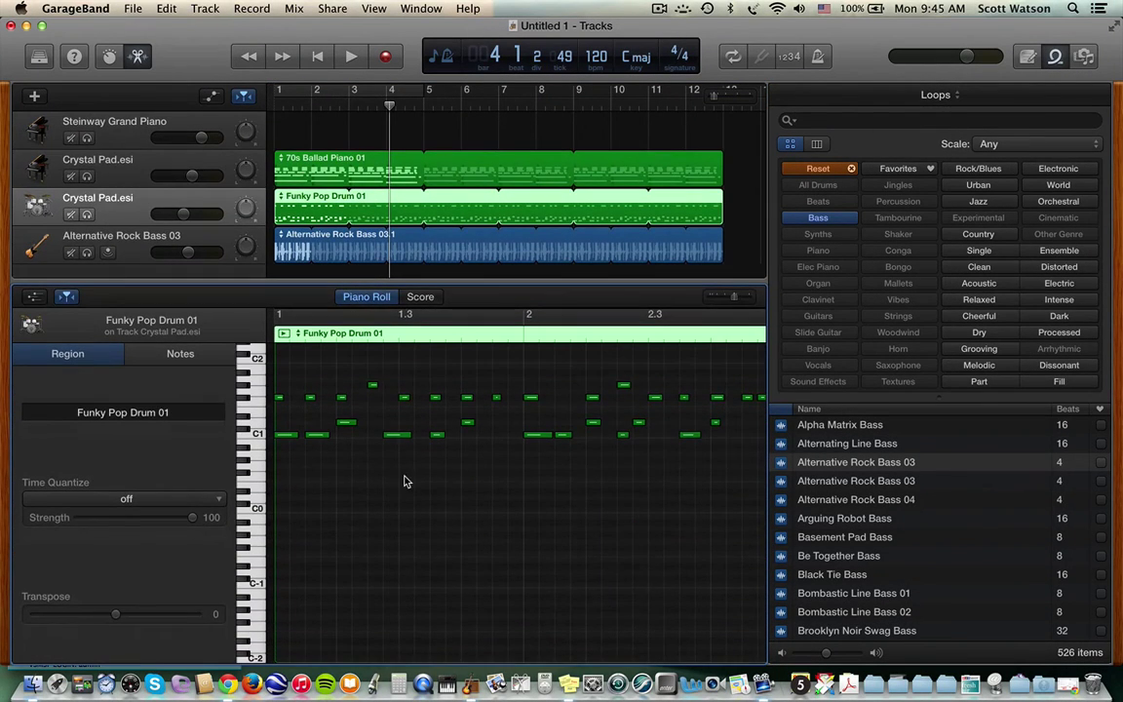
scroll(406, 479, up, 5)
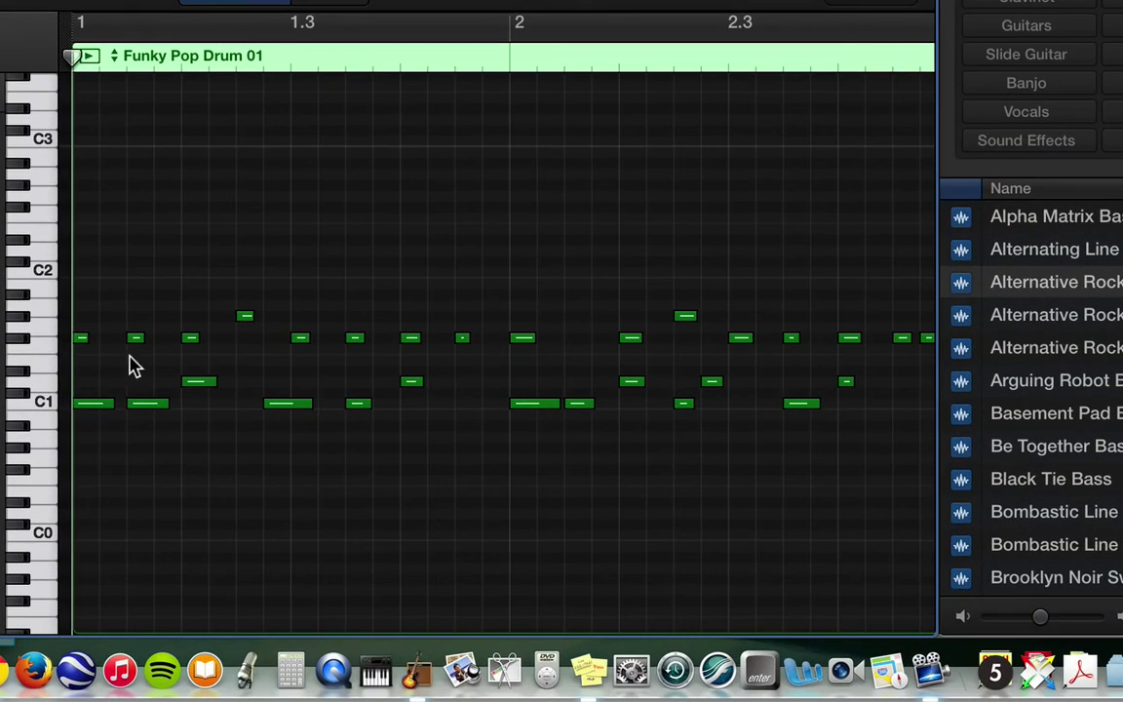
click(92, 407)
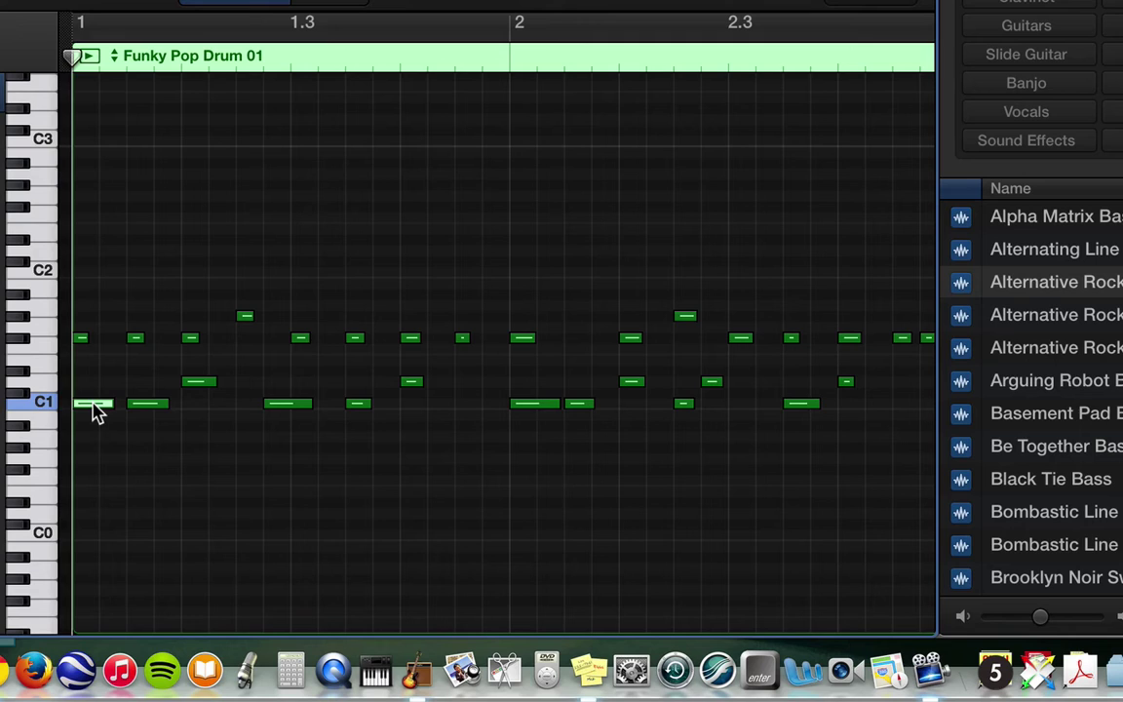
click(80, 339)
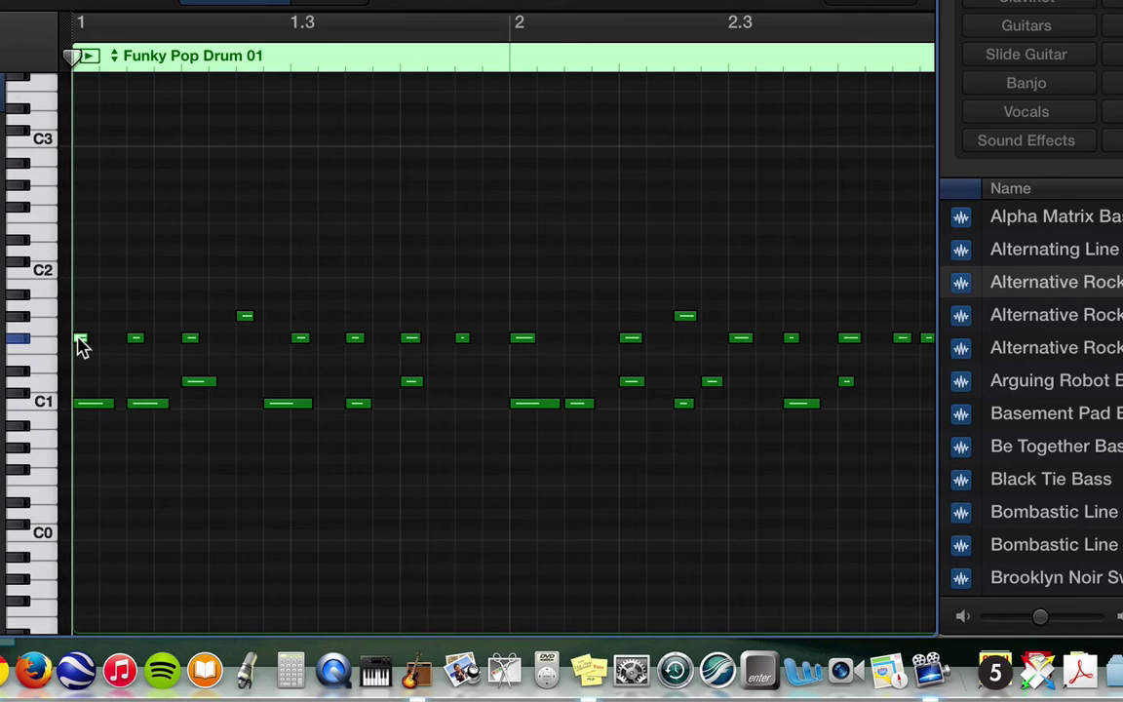
click(244, 316)
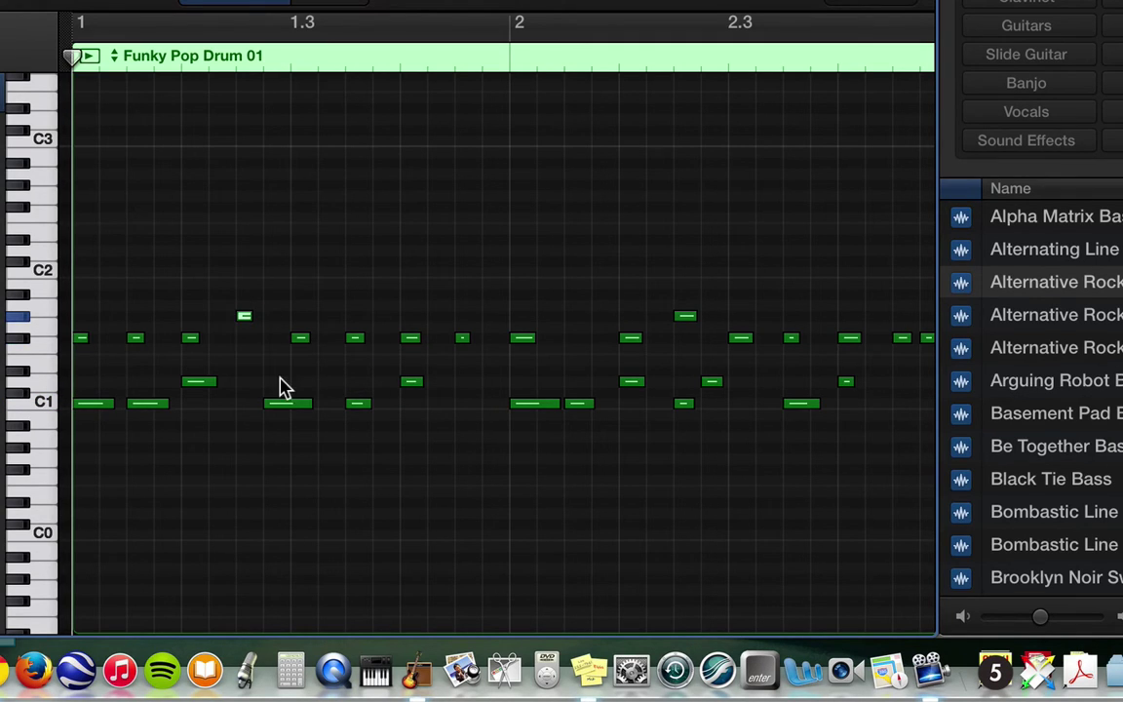
click(415, 383)
click(200, 382)
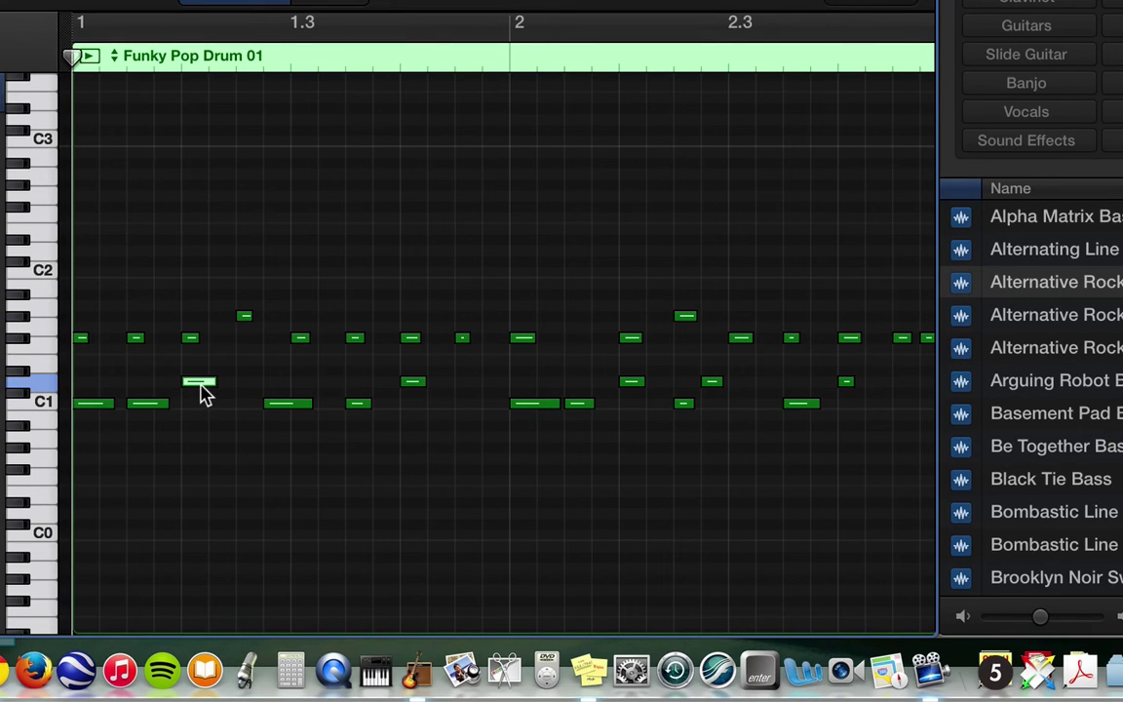
click(463, 338)
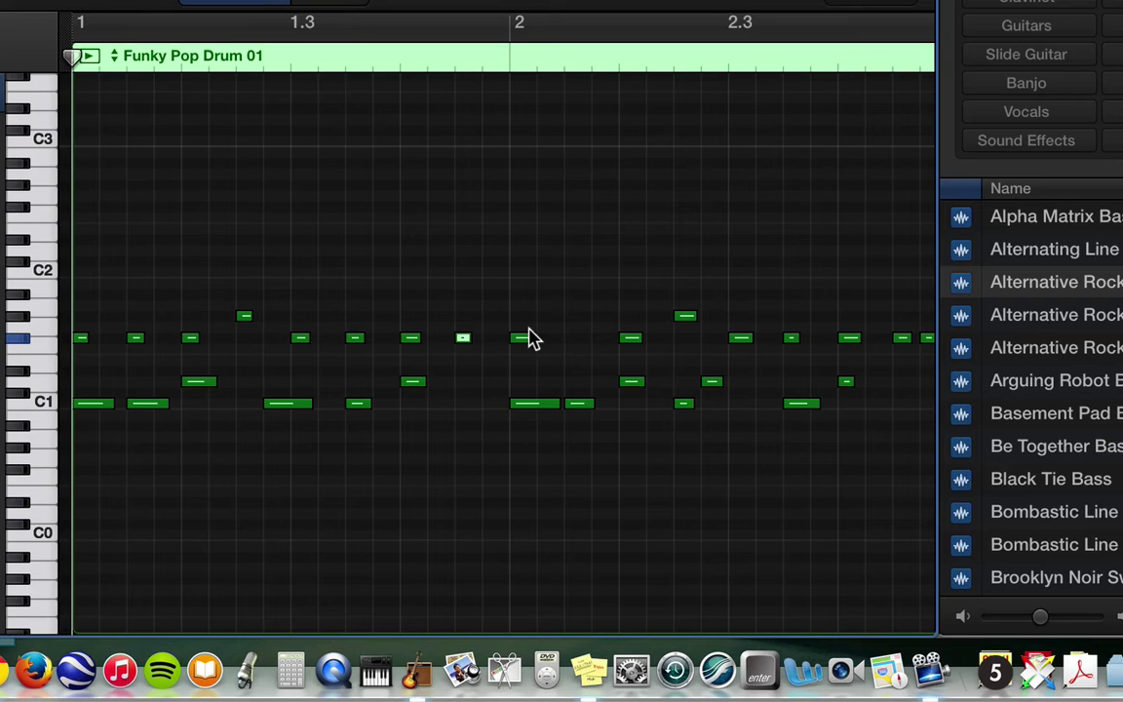
Step: Move the F#1 drum note at the start of bar 2 up over an octave
scroll(338, 301, right, 5)
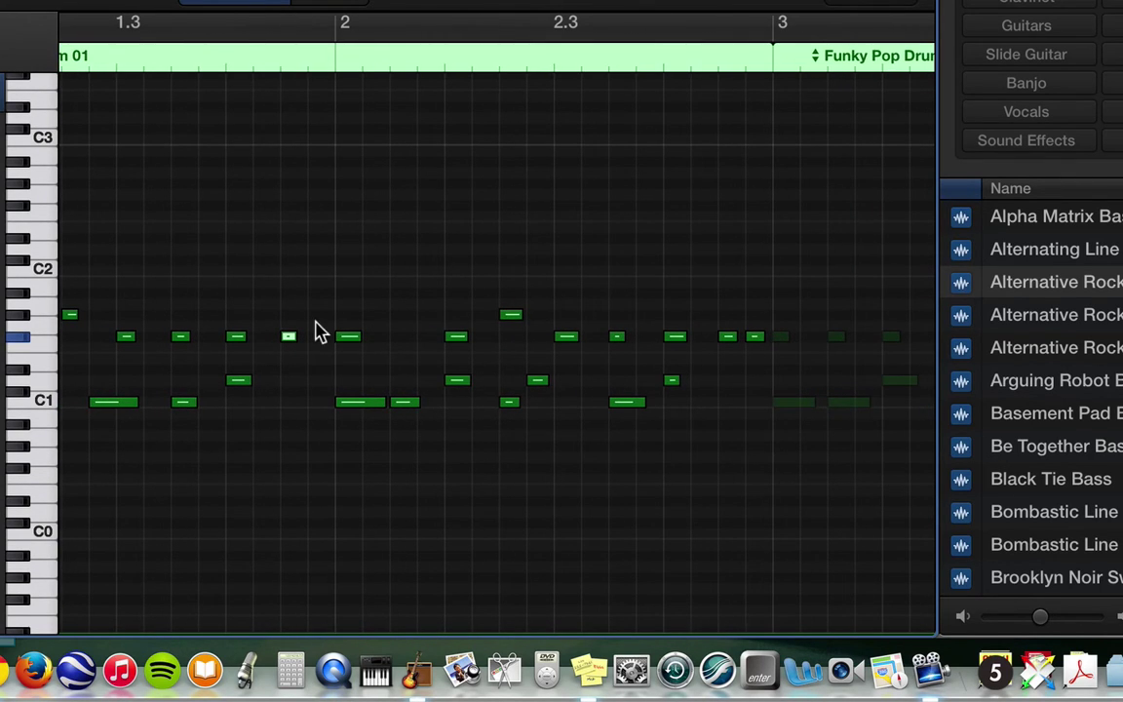
click(348, 338)
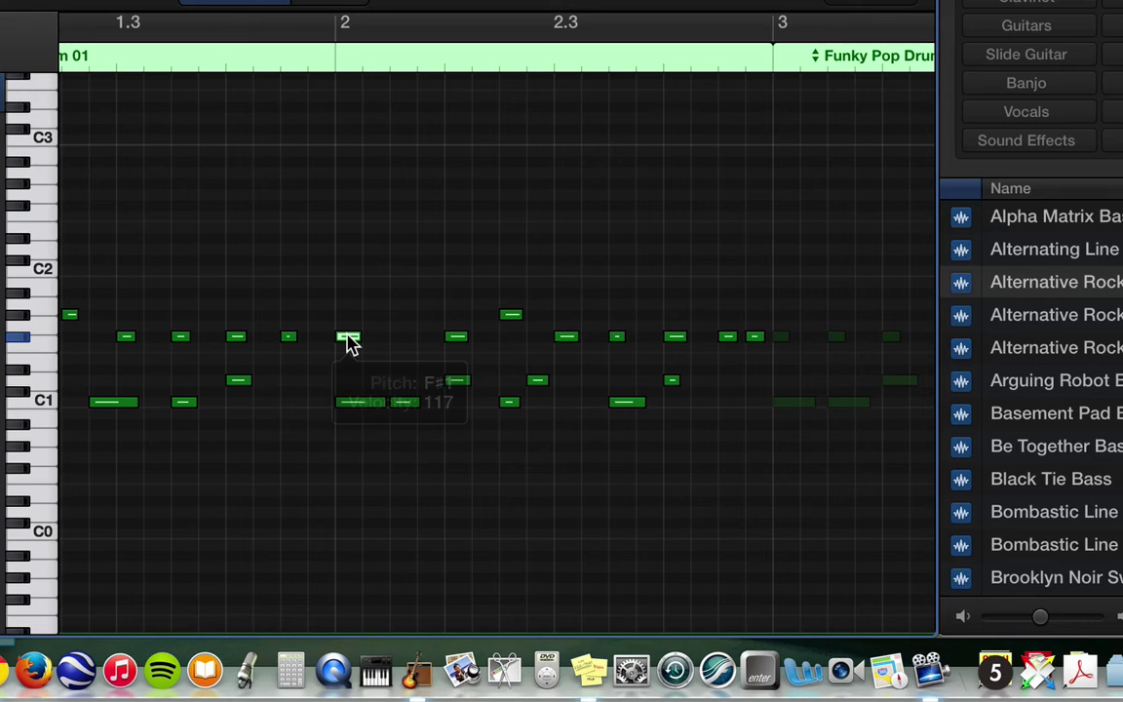
drag(348, 338, 348, 187)
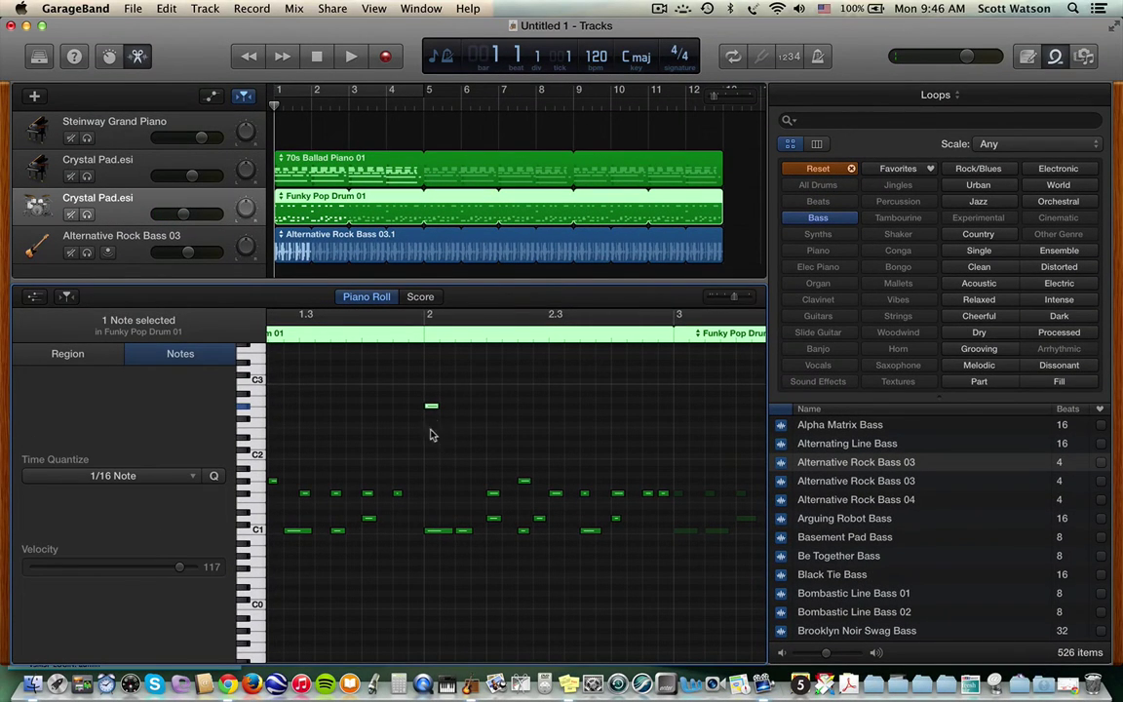
Step: Solo the Funky Pop Drum 01 track, play it briefly, then select all regions
scroll(514, 413, right, 5)
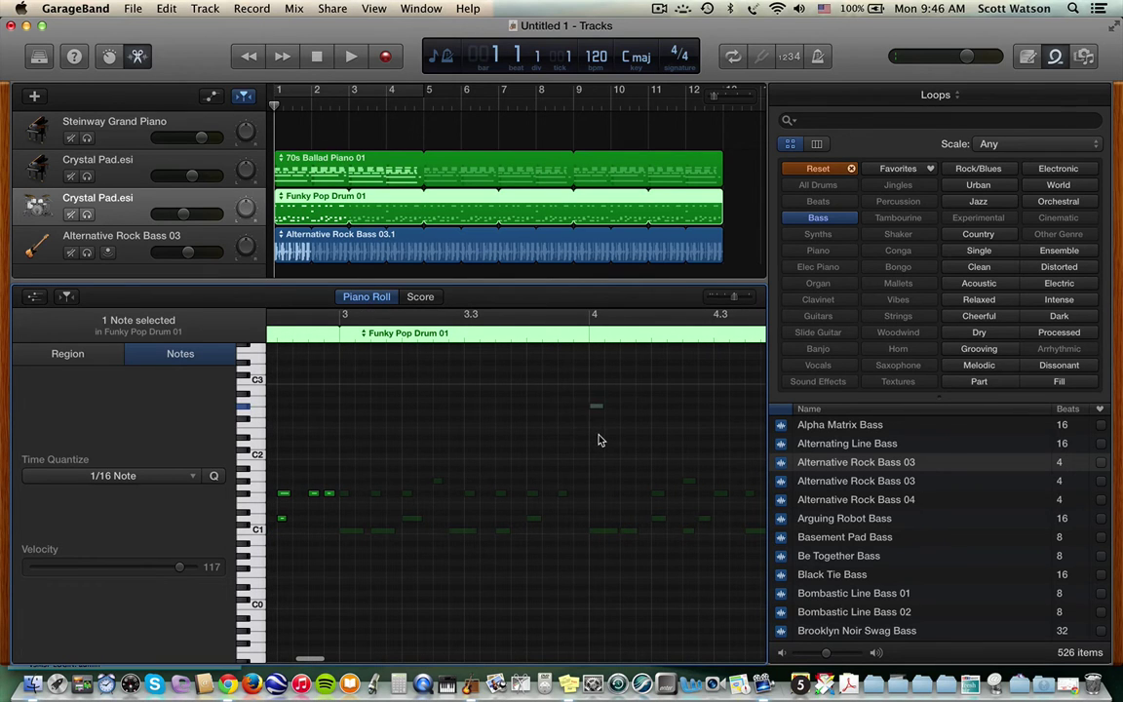
scroll(593, 405, right, 5)
scroll(599, 440, right, 1)
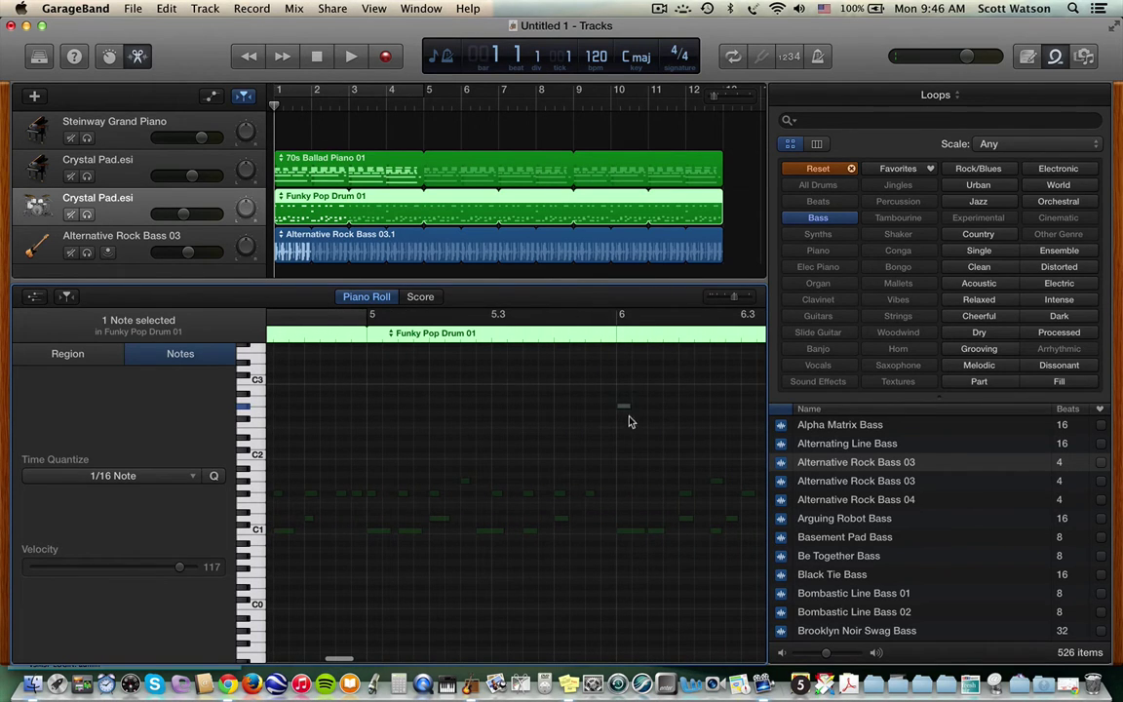
scroll(625, 460, left, 10)
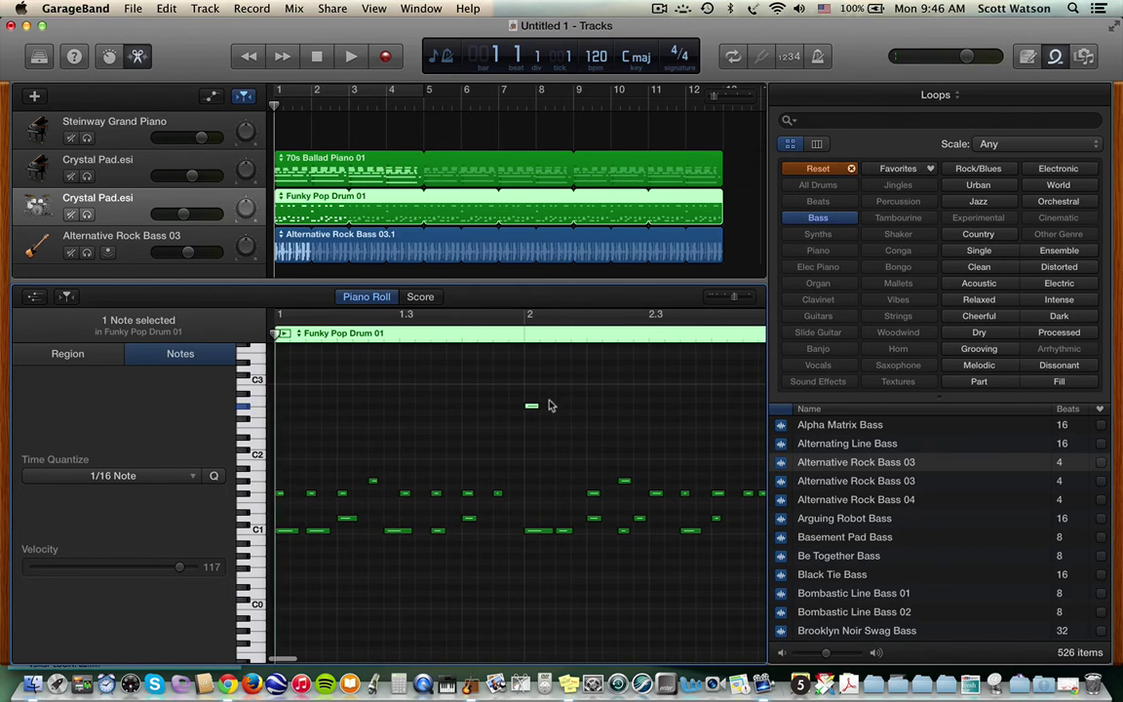
key(s)
click(306, 207)
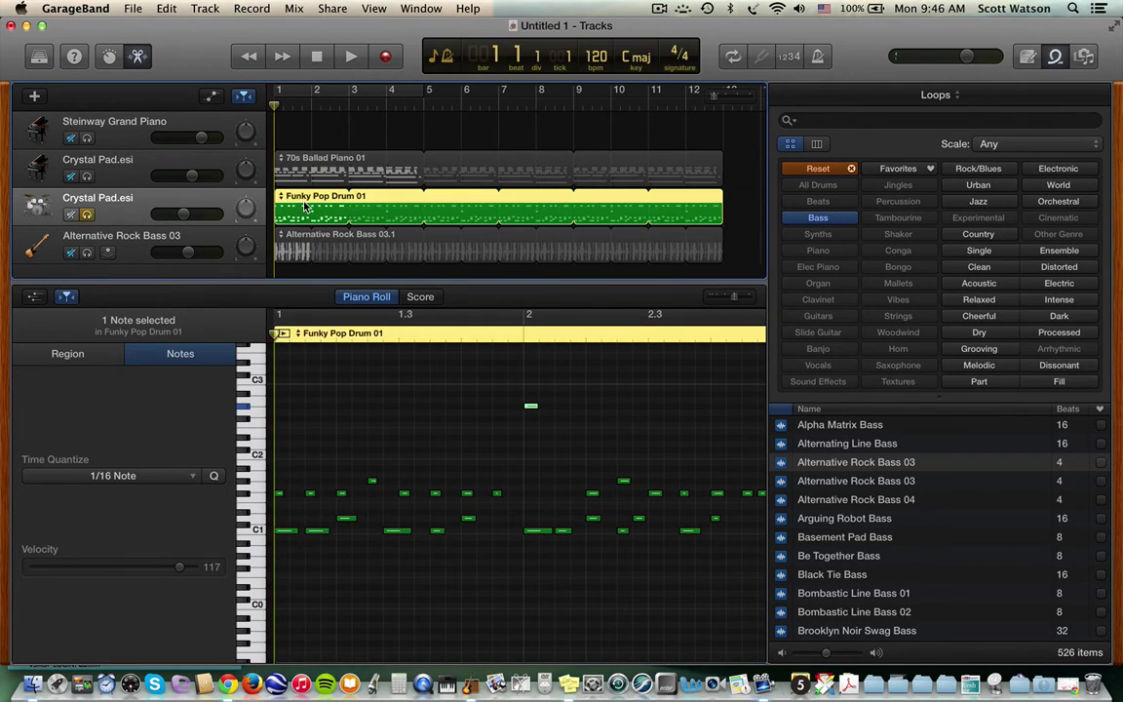
key(space)
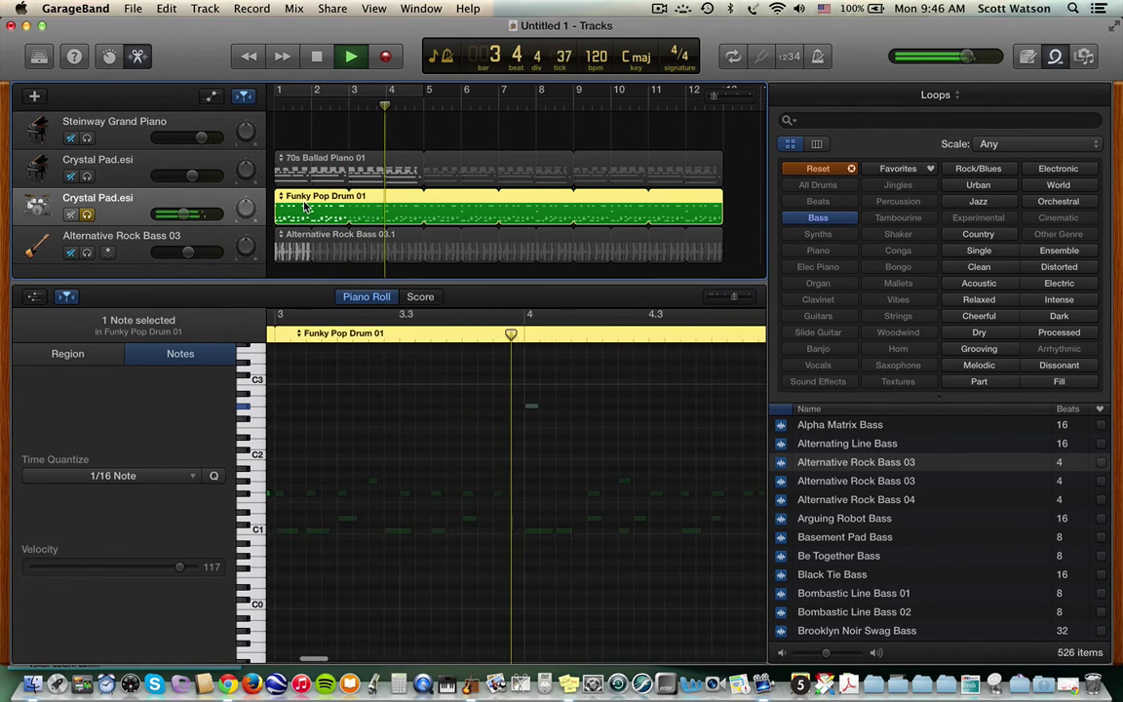
key(space)
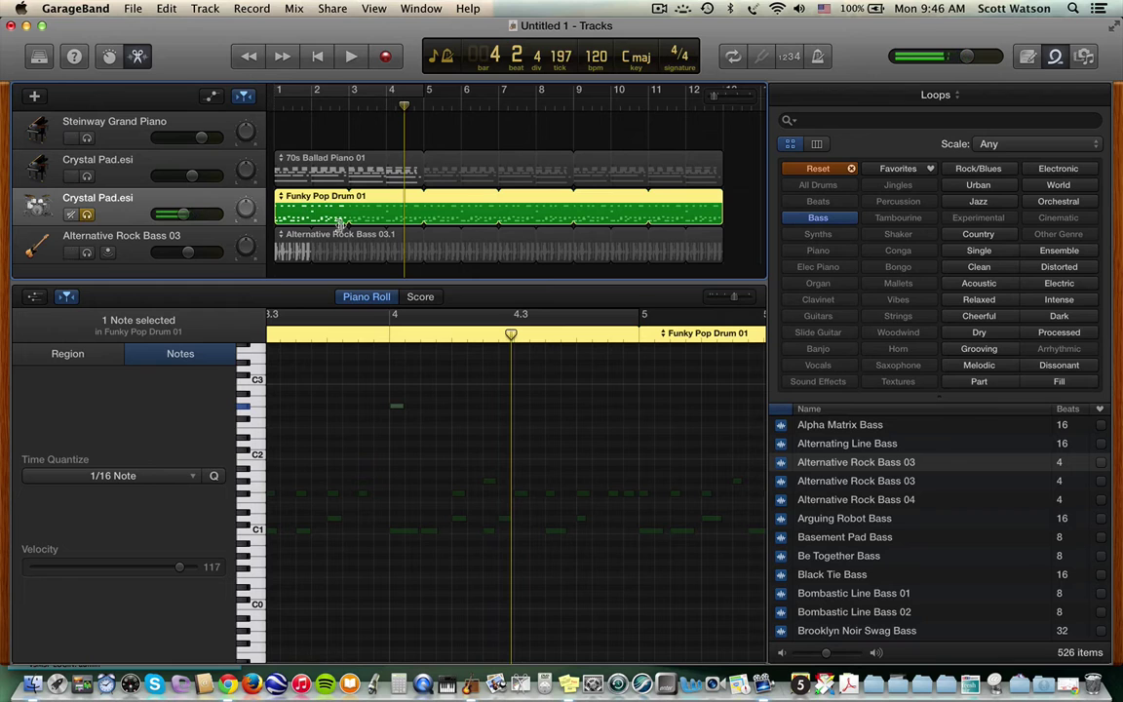
key(super+a)
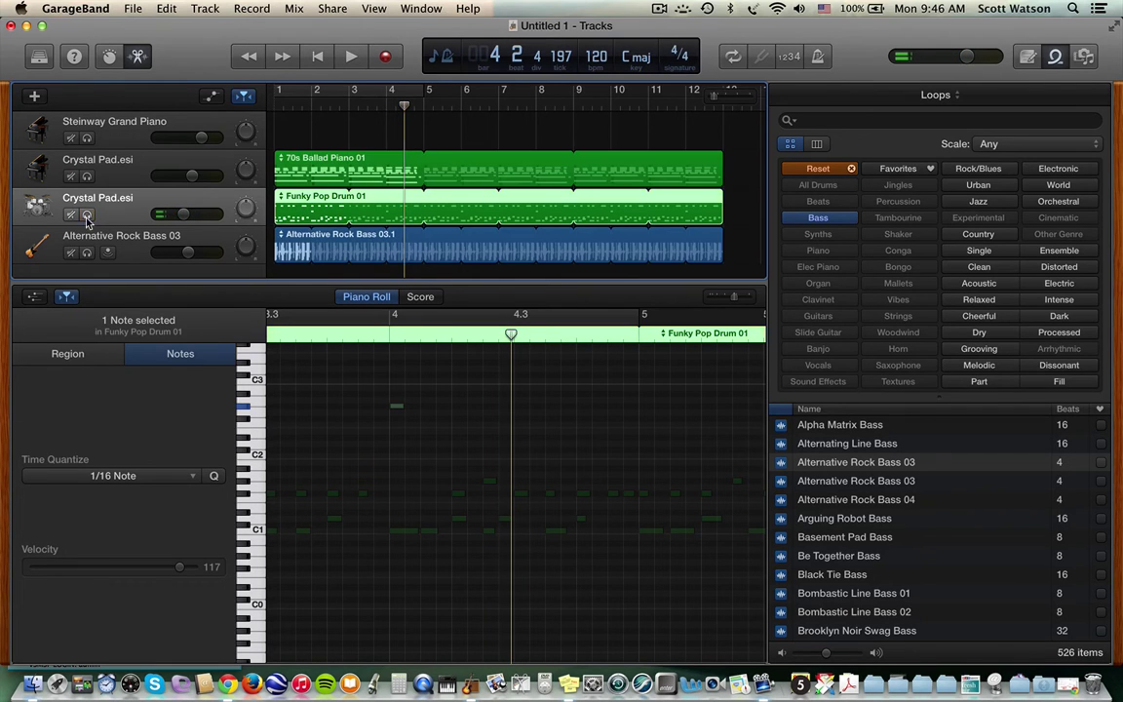
Step: Hide the note editor and solo the 70s Ballad Piano 01 track
click(138, 58)
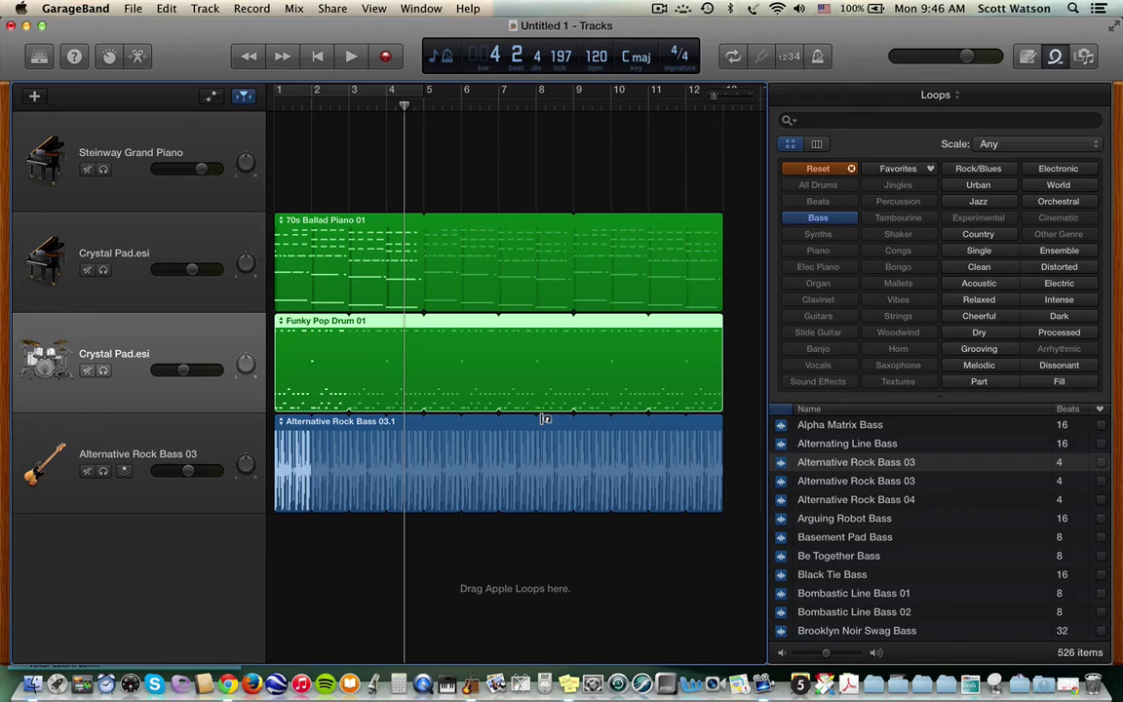
click(324, 249)
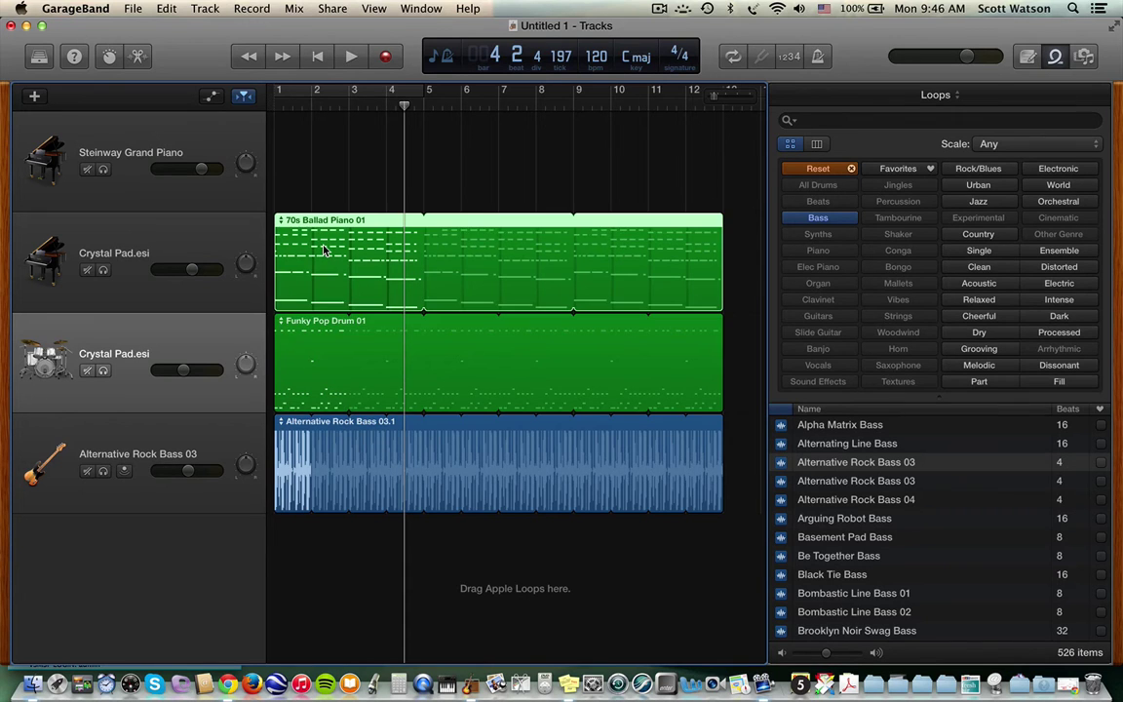
click(104, 270)
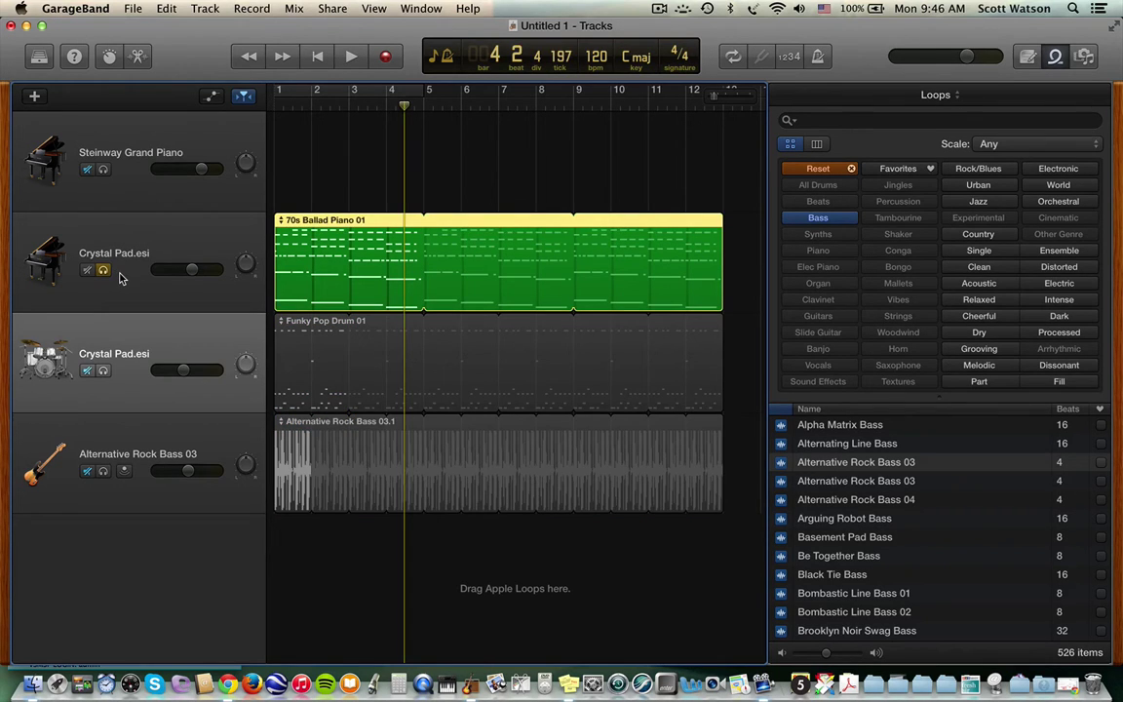
Step: Play the soloed piano from the start, then trim its region to end at bar 5
key(Return)
key(space)
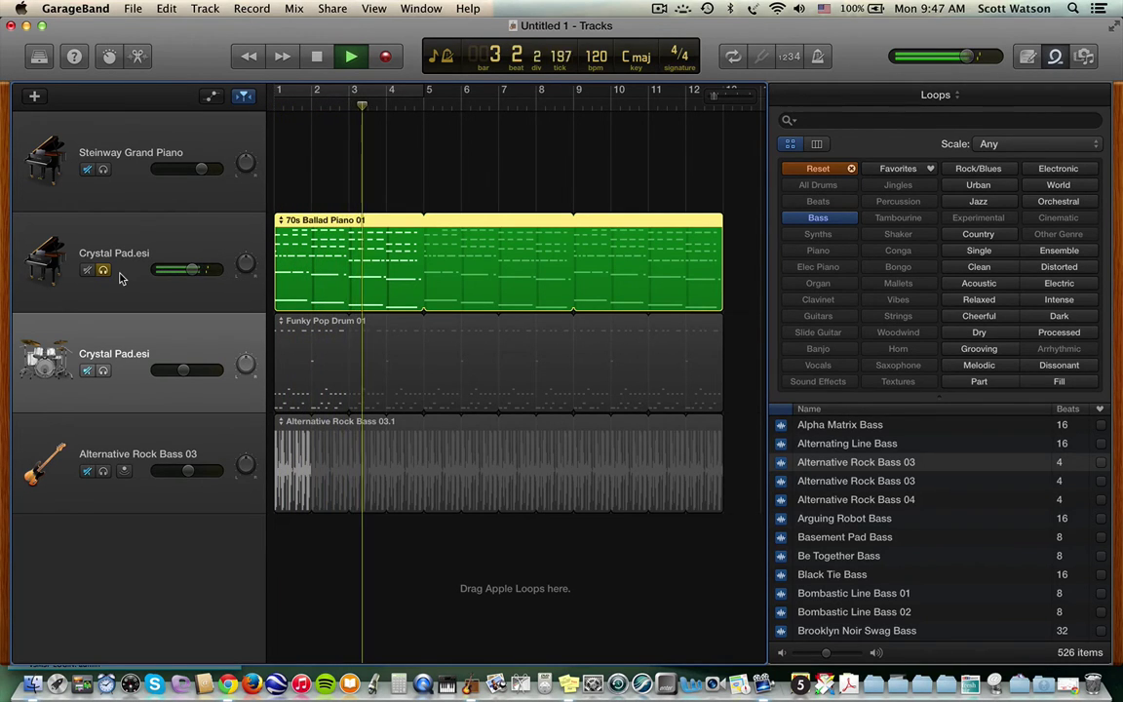
key(space)
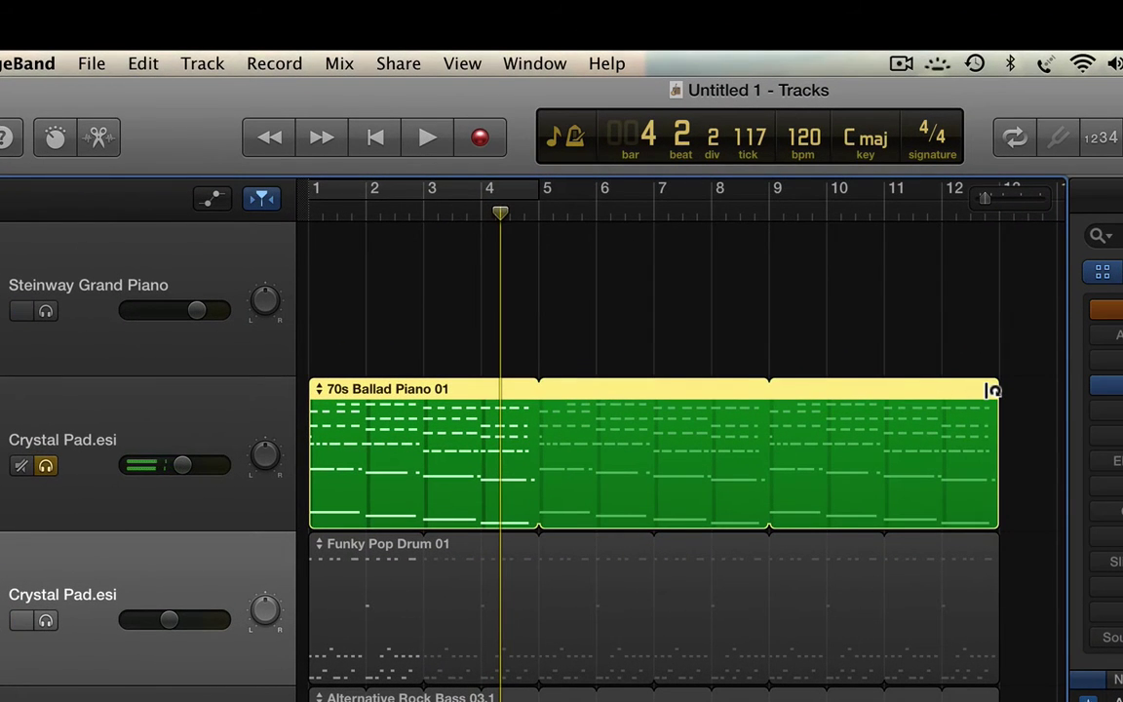
drag(993, 390, 540, 390)
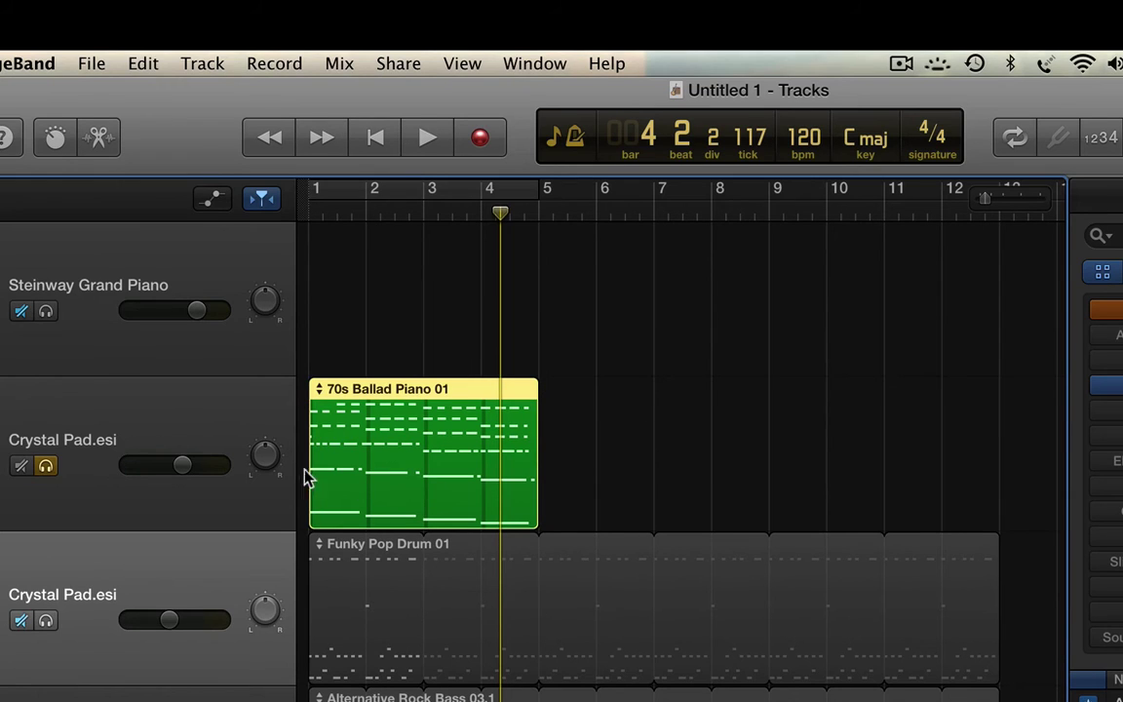
Step: Trim the 70s Ballad Piano 01 region to one bar, audition it, and loop it to bar 13
key(Return)
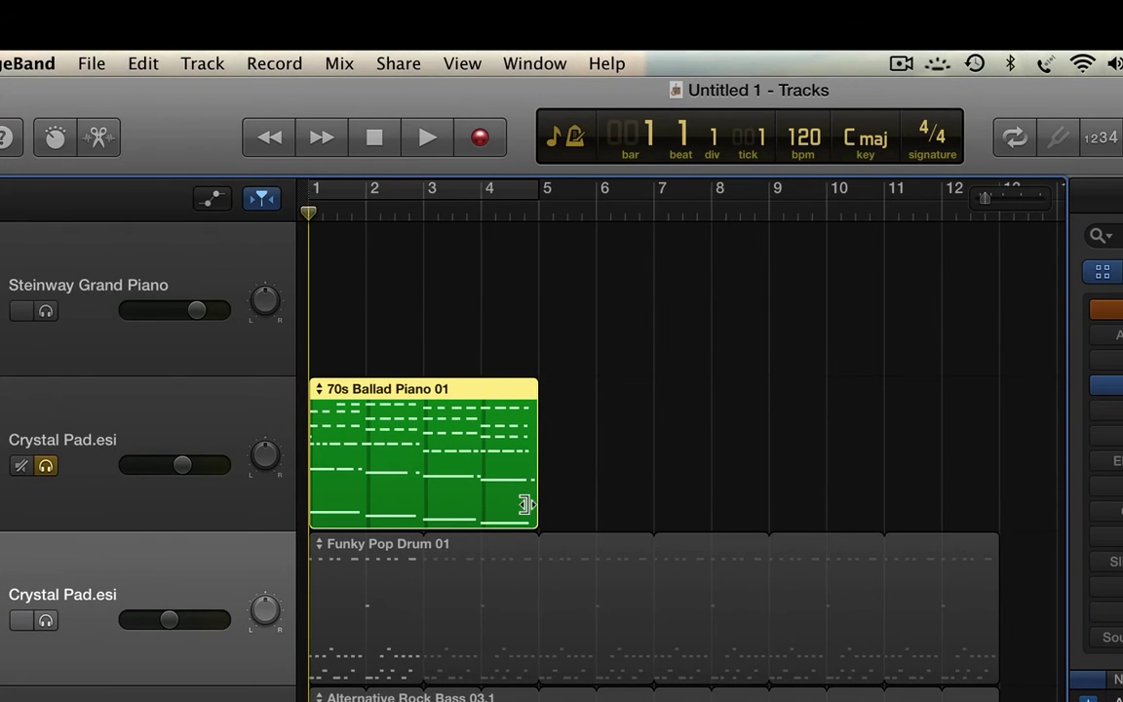
drag(527, 509, 369, 514)
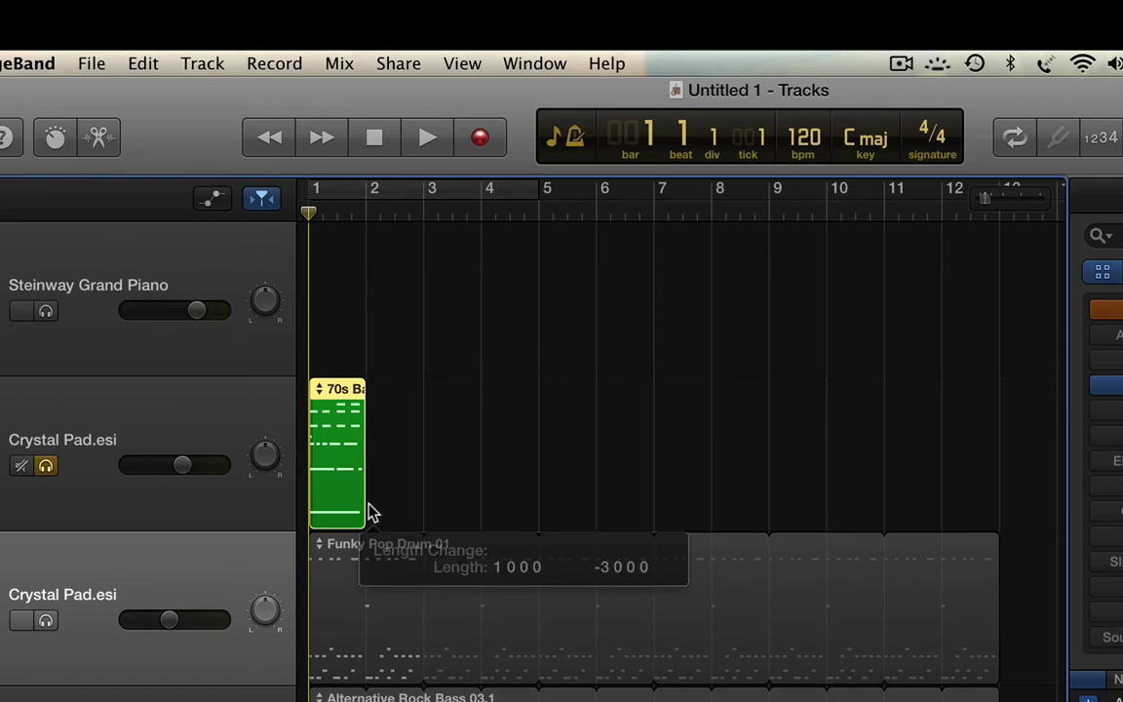
key(space)
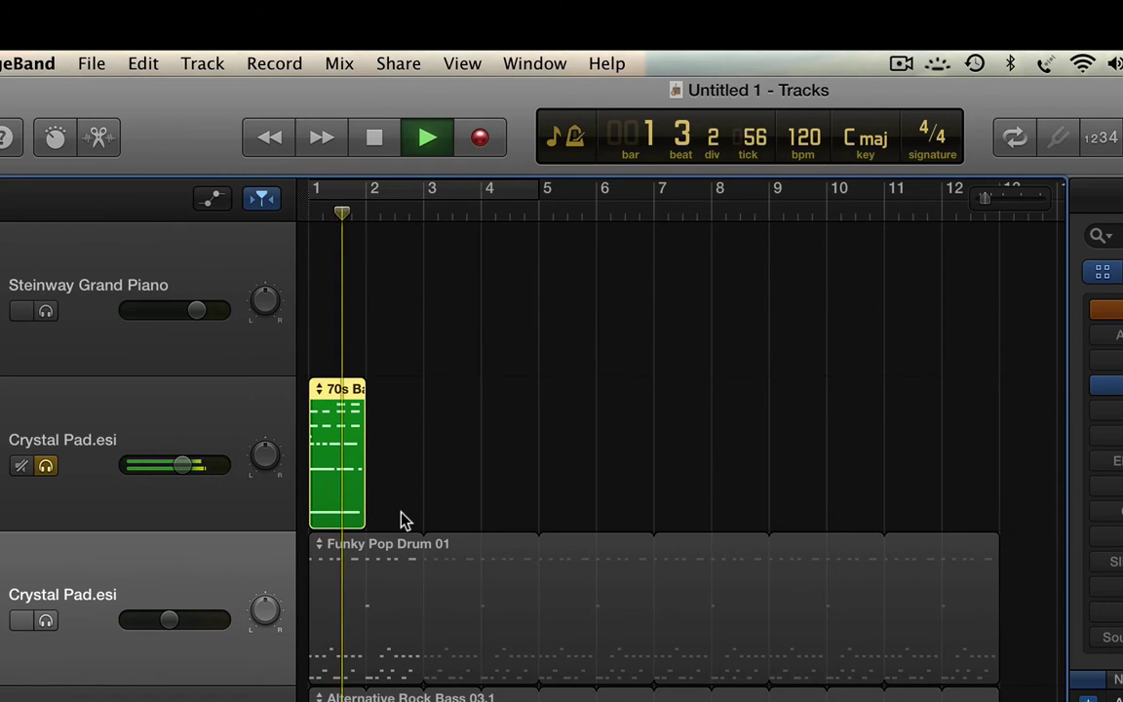
key(space)
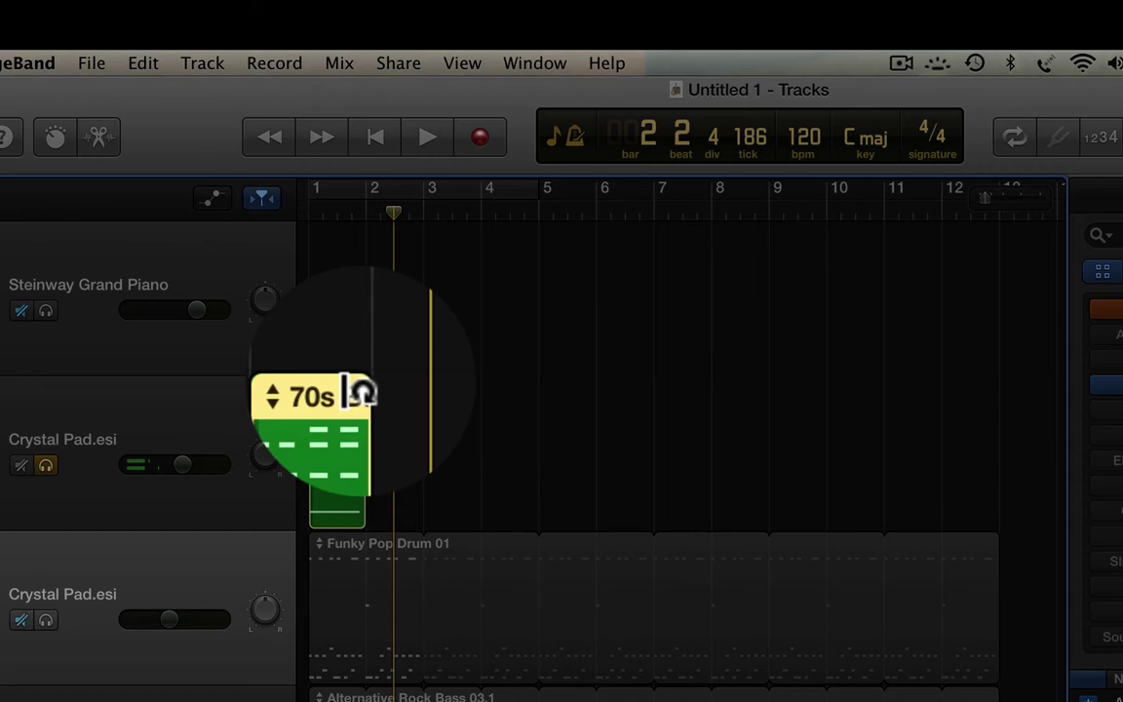
drag(360, 392, 991, 371)
key(Return)
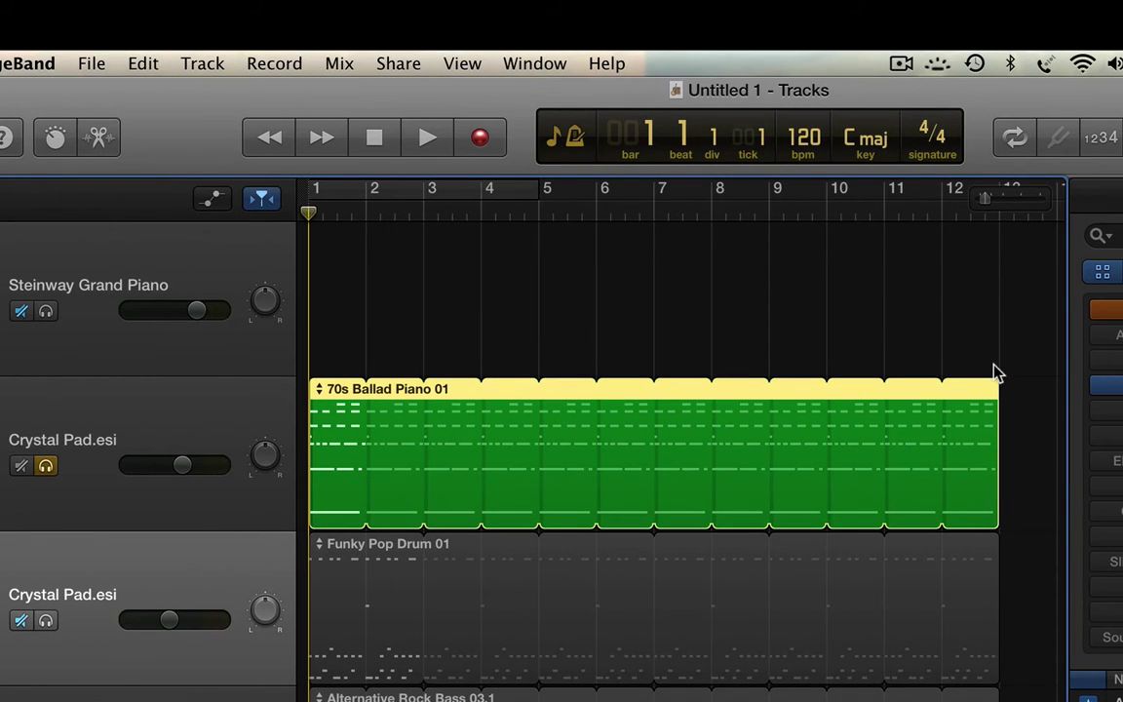
Step: Unsolo the piano, play all tracks together, then pull the piano loop back to one bar
click(45, 465)
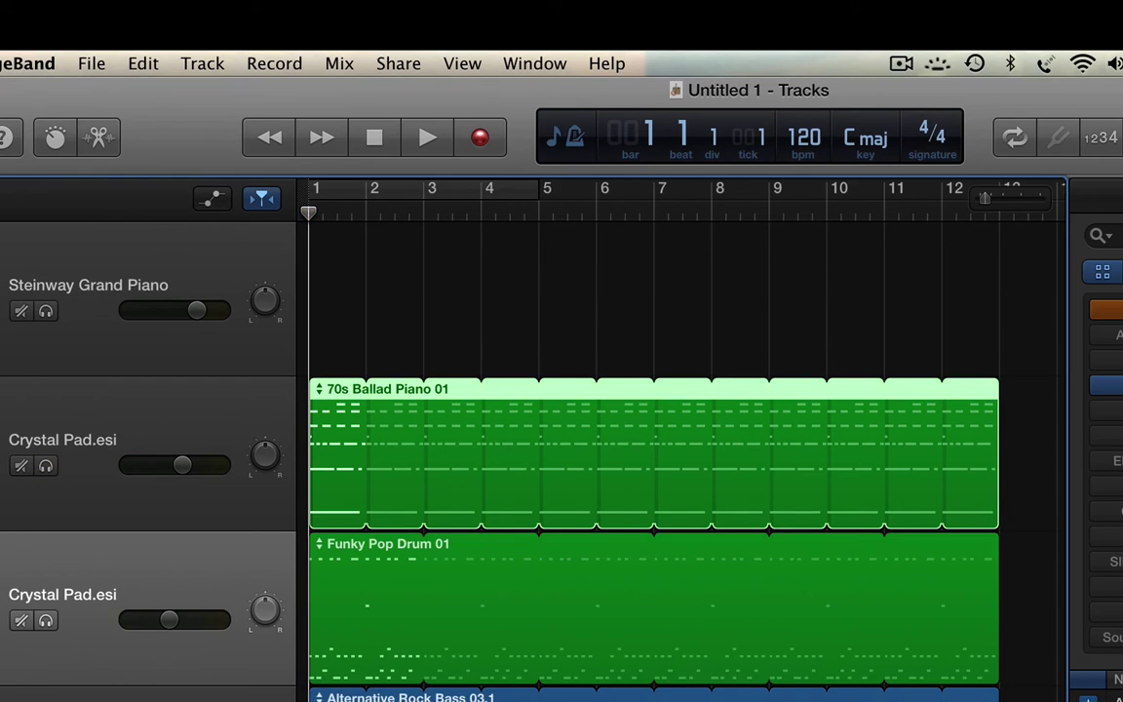
key(space)
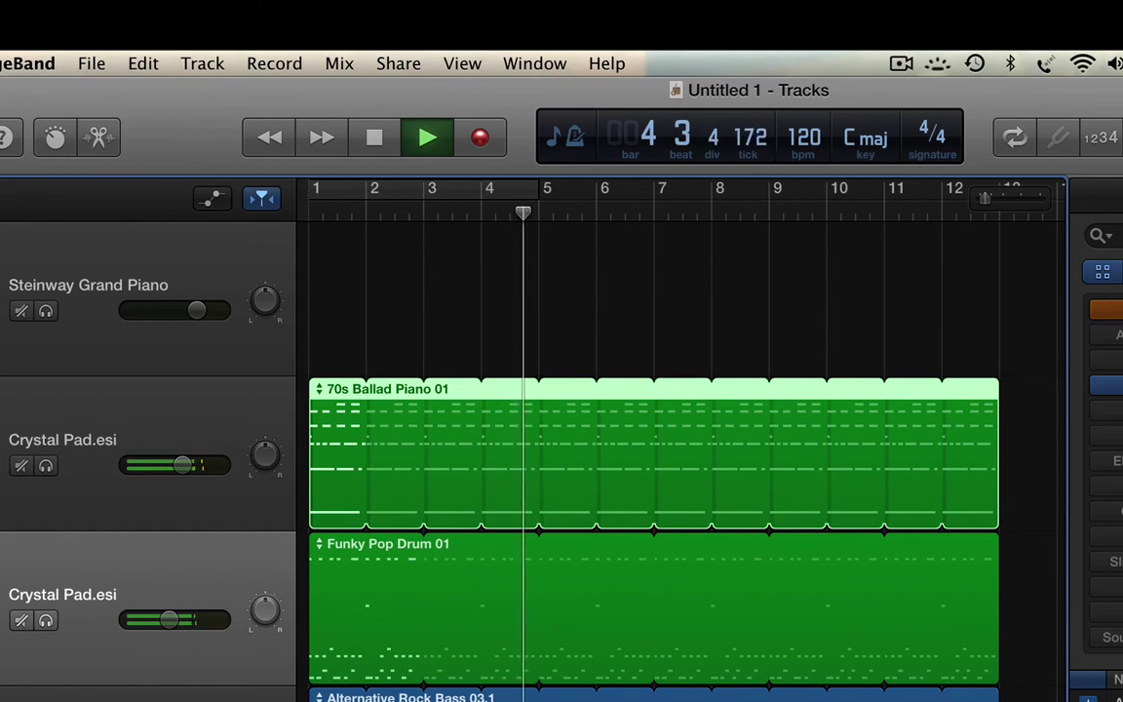
key(space)
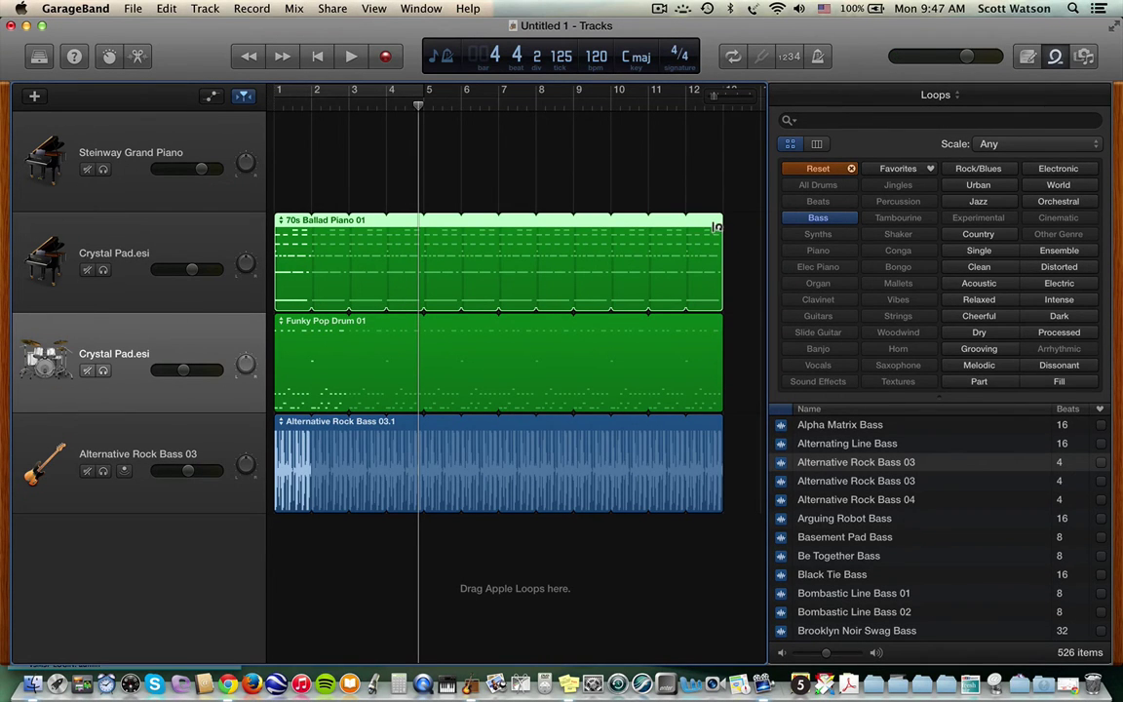
drag(717, 225, 311, 283)
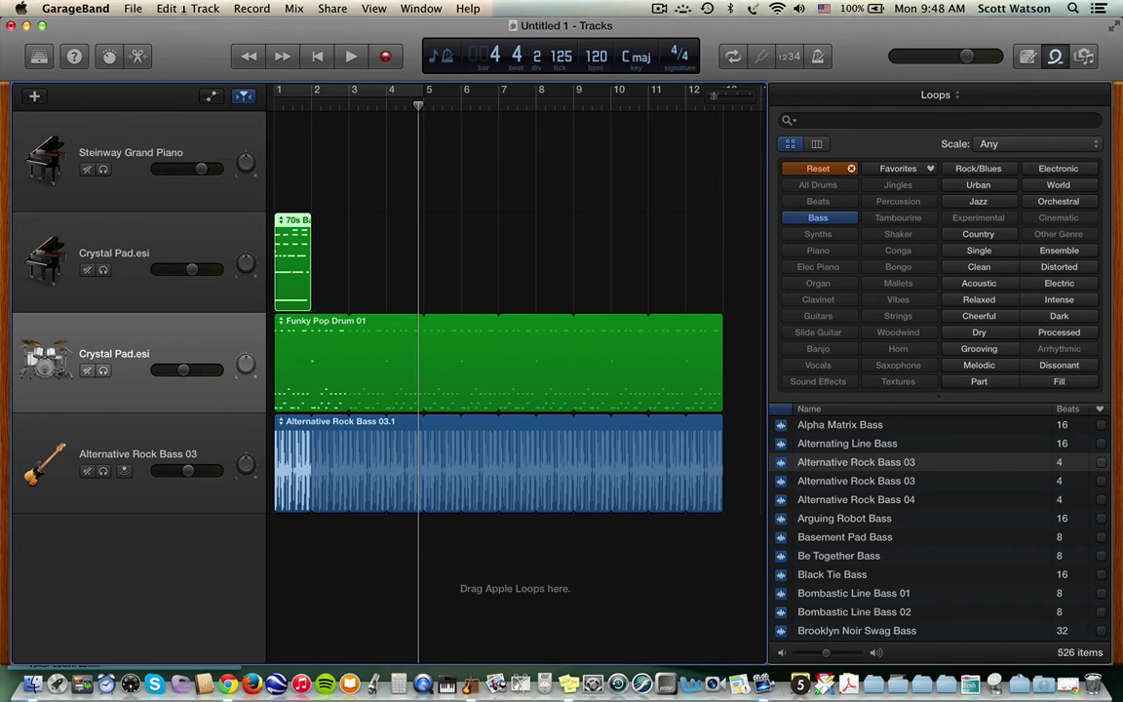
Step: Select the 70s Ballad Piano 01 region and copy it from the Edit menu
click(166, 8)
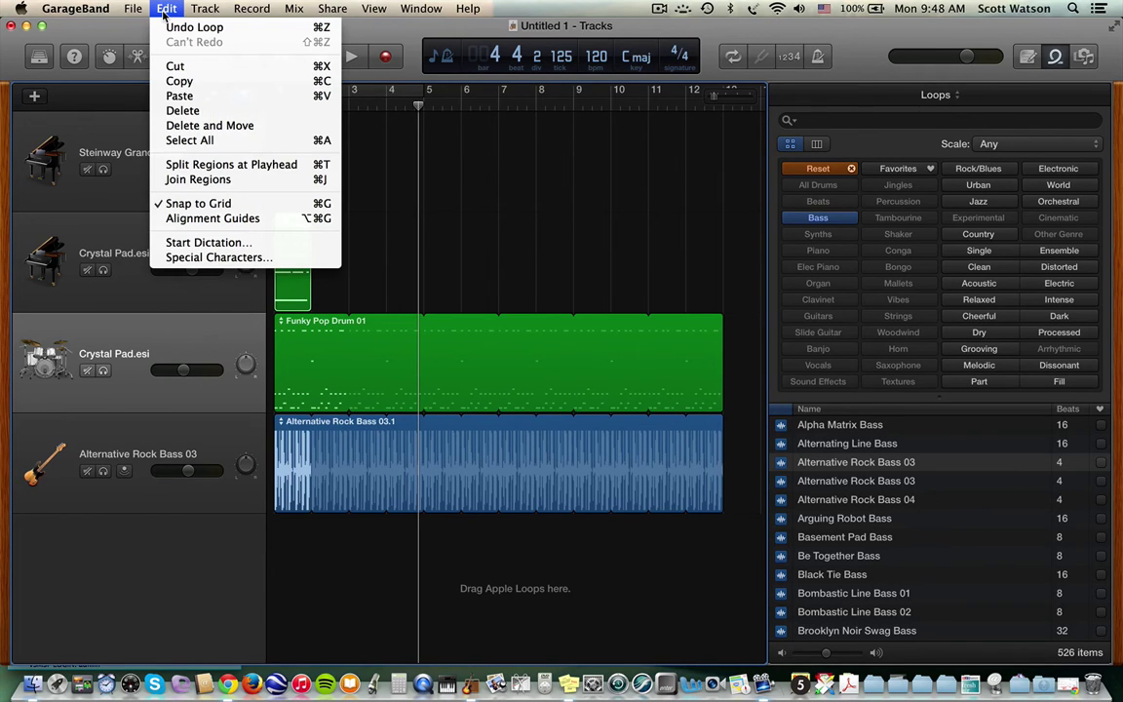
click(164, 11)
click(144, 218)
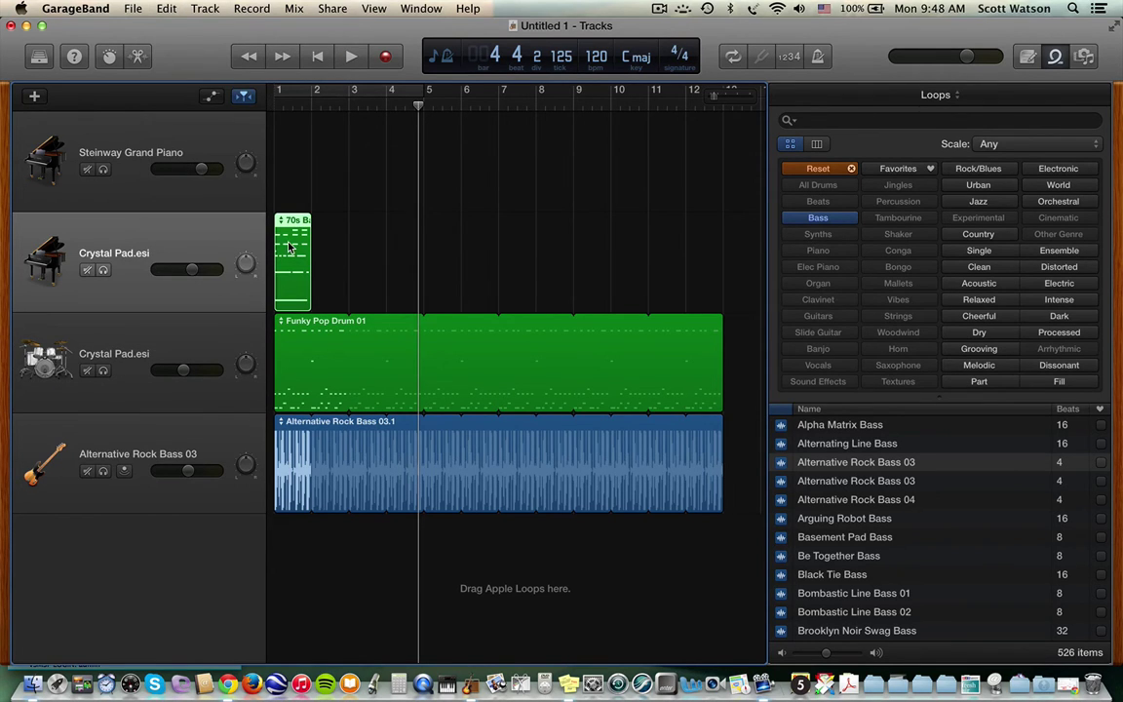
click(165, 9)
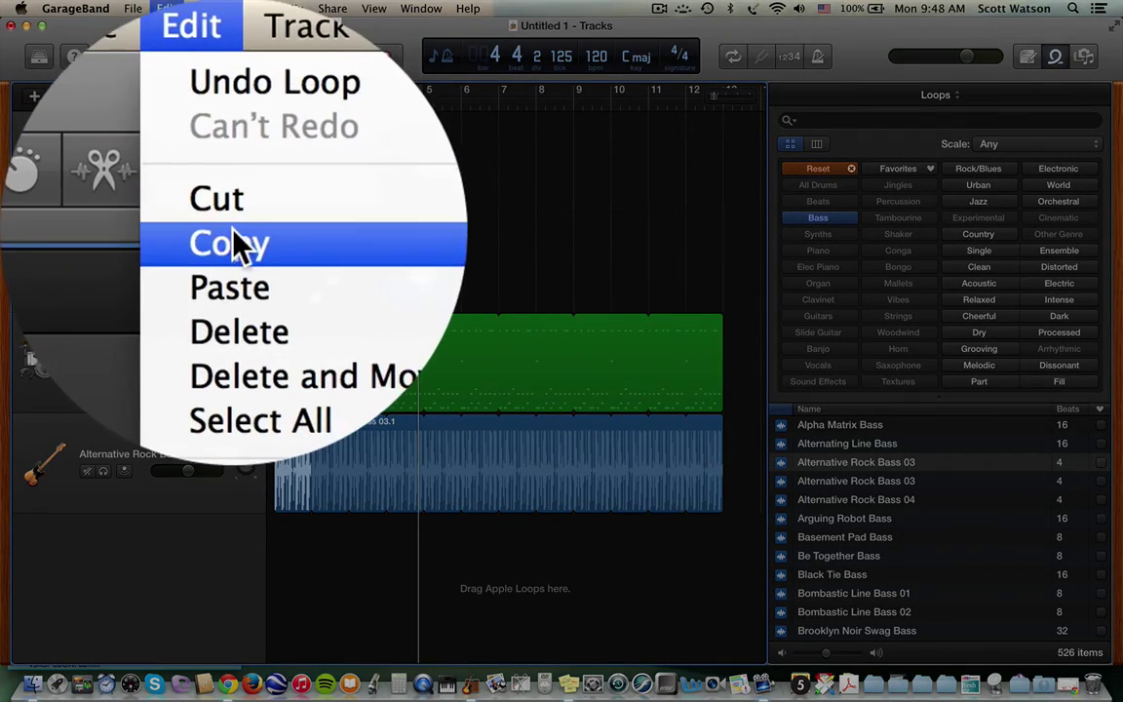
click(180, 78)
Step: Paste a copy at bar 2, delete it, and extend the original region to end at bar 5
click(312, 102)
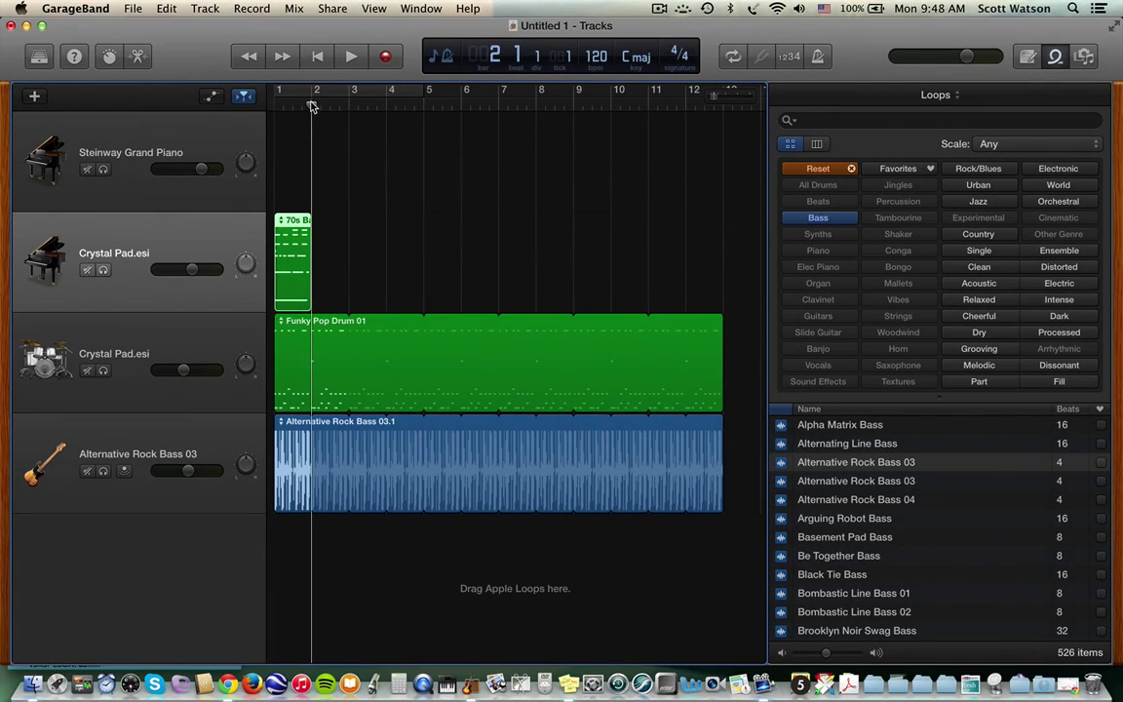
click(166, 8)
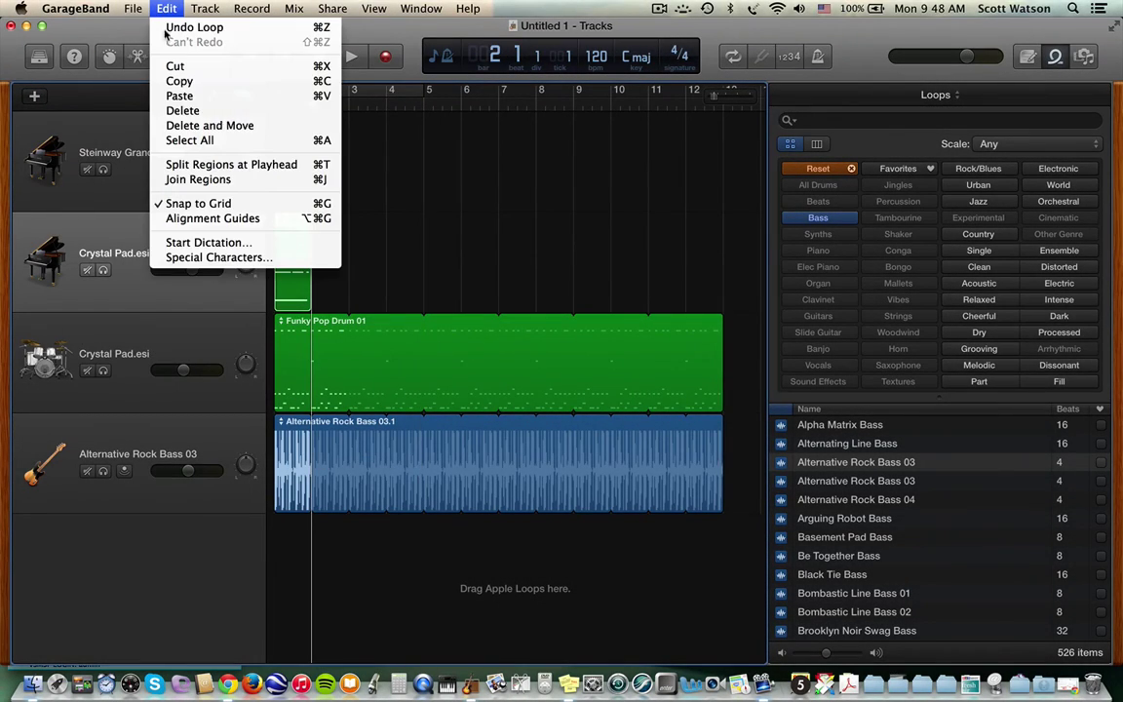
click(181, 95)
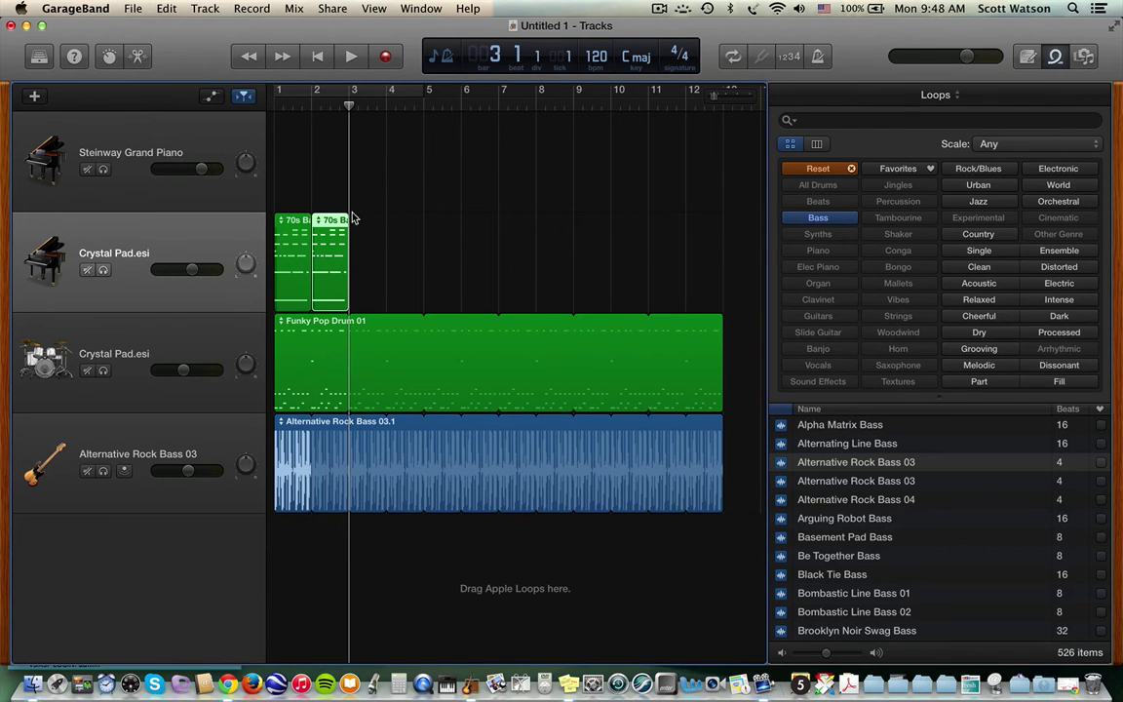
drag(329, 227, 366, 223)
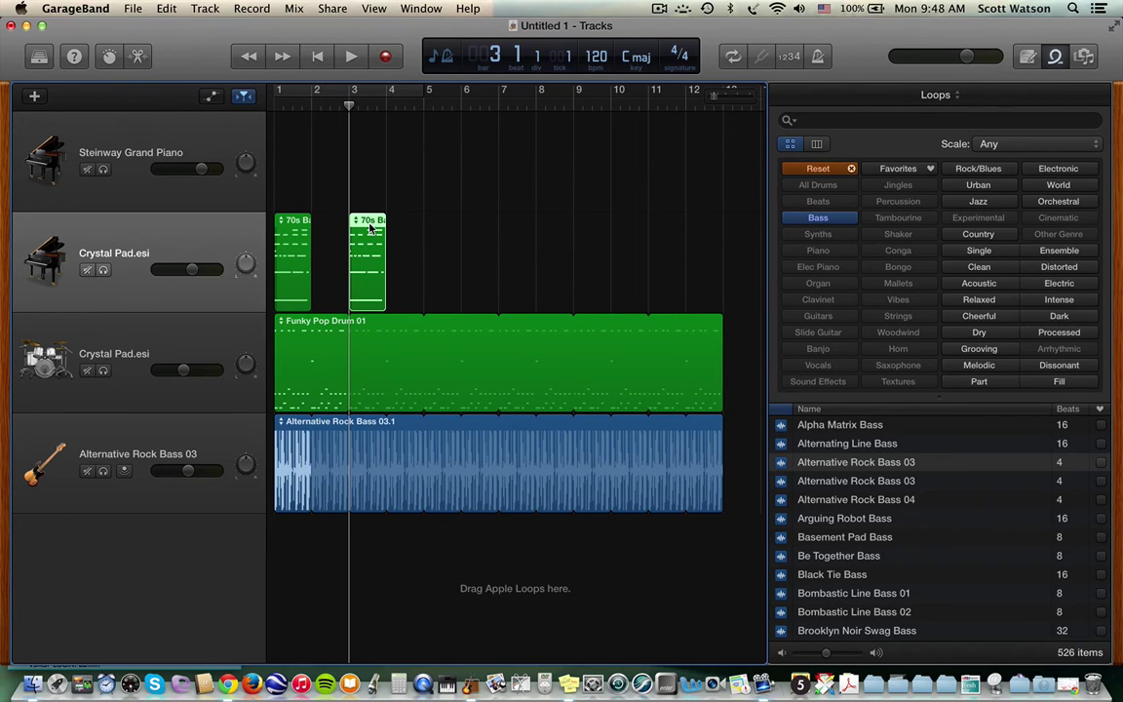
key(Delete)
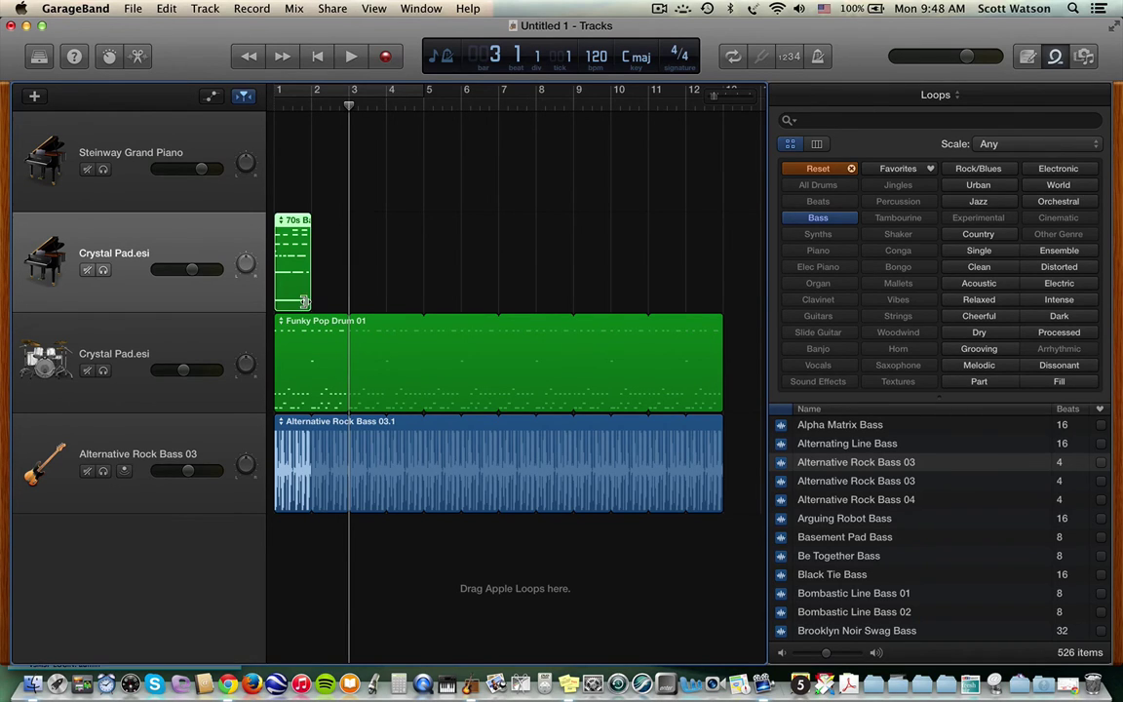
drag(305, 300, 429, 293)
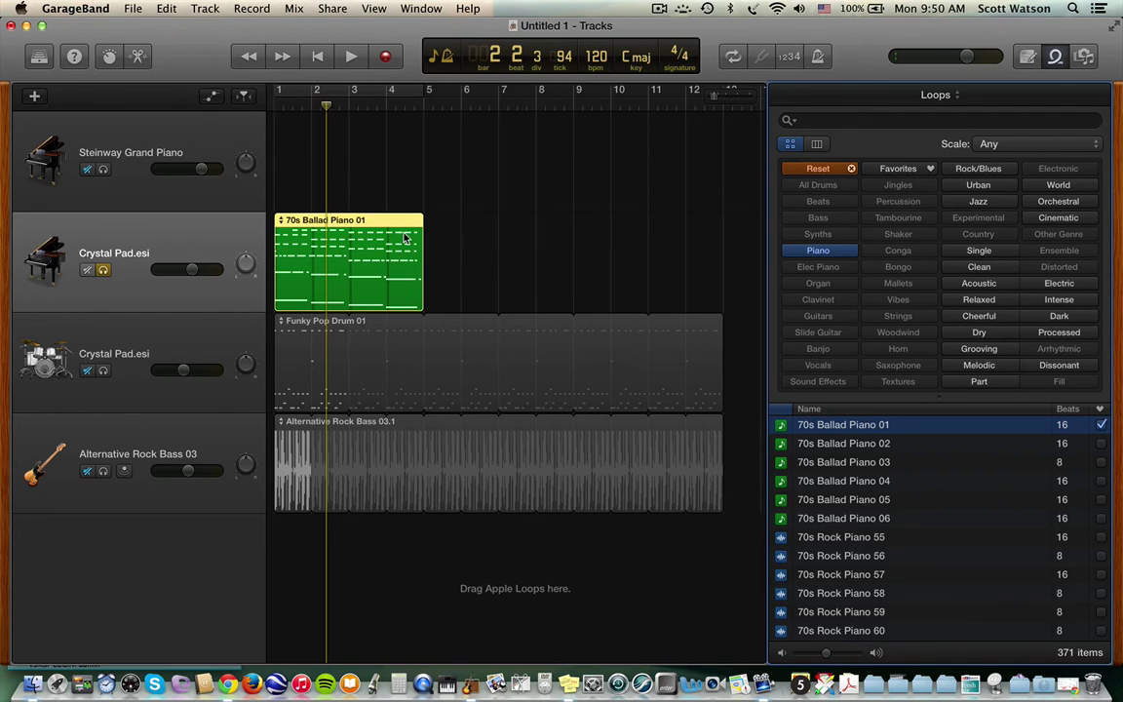
click(281, 221)
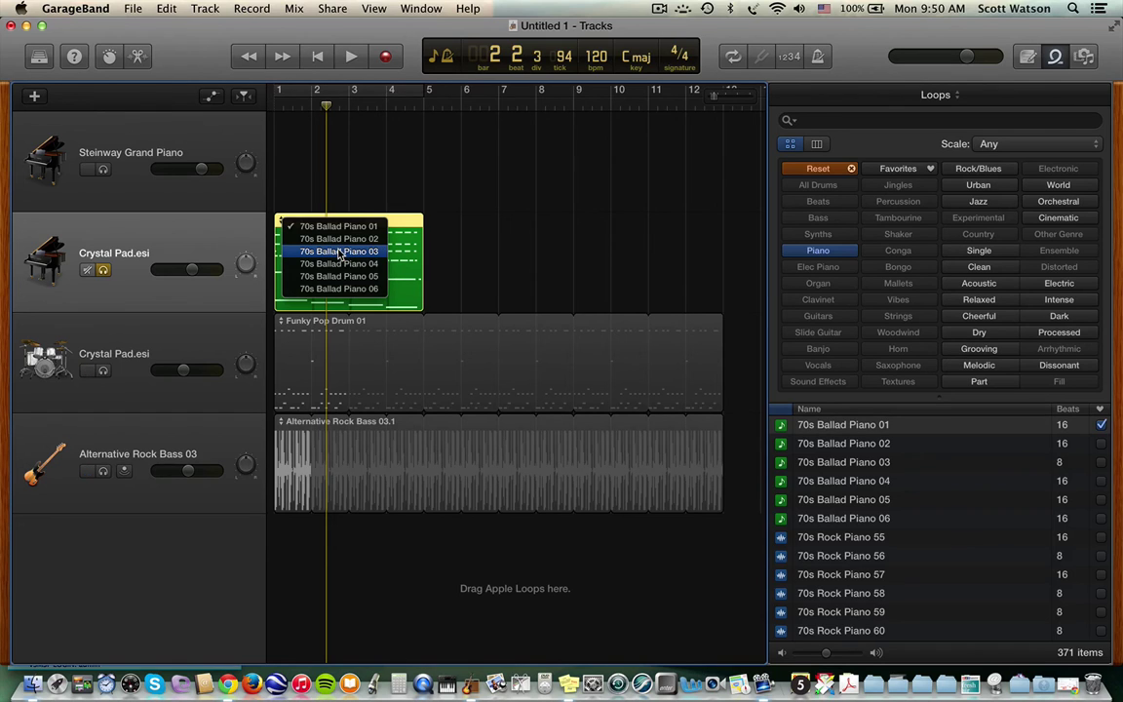
key(Escape)
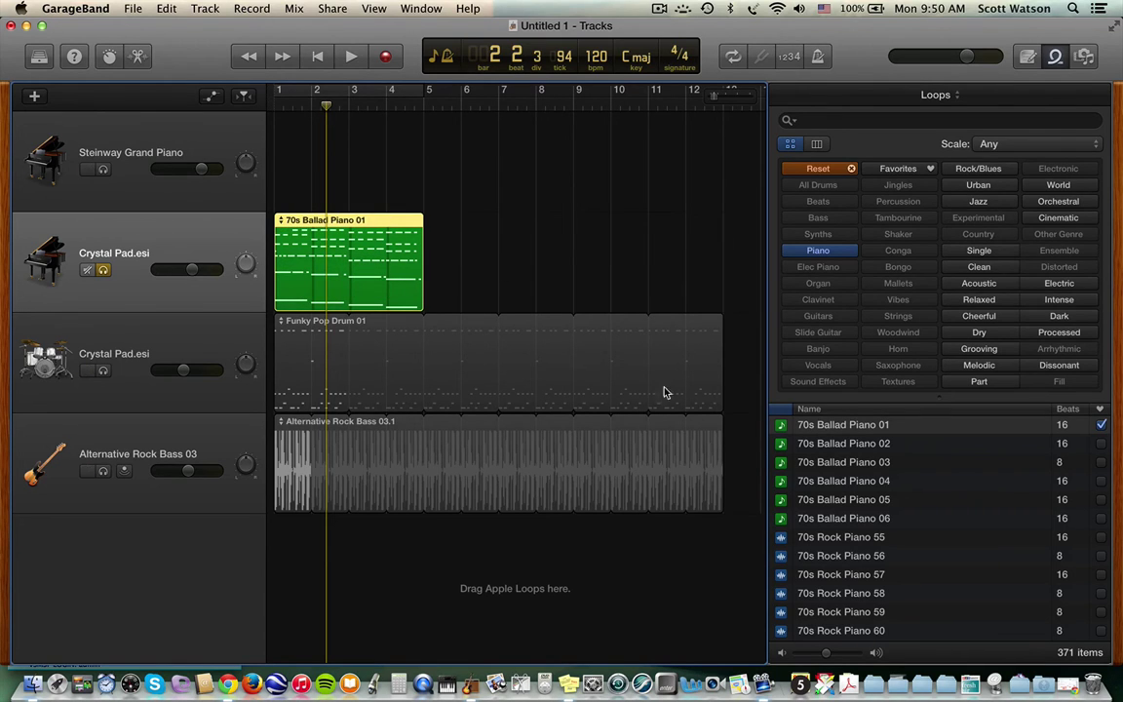
click(808, 170)
click(819, 255)
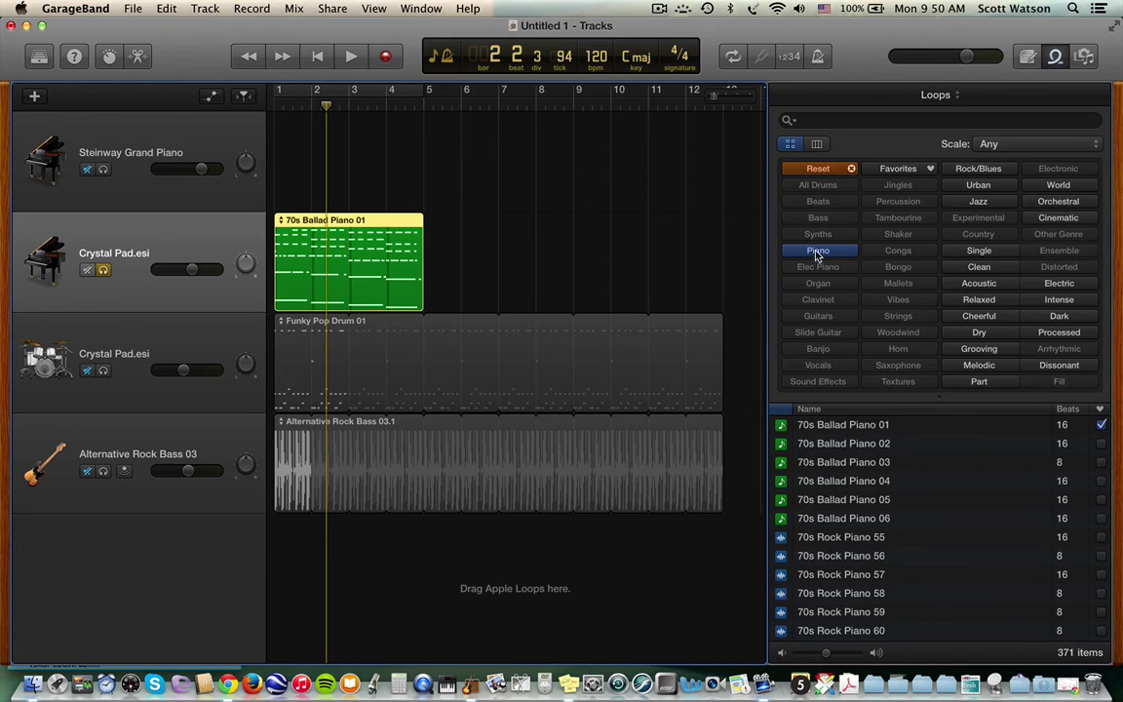
click(844, 464)
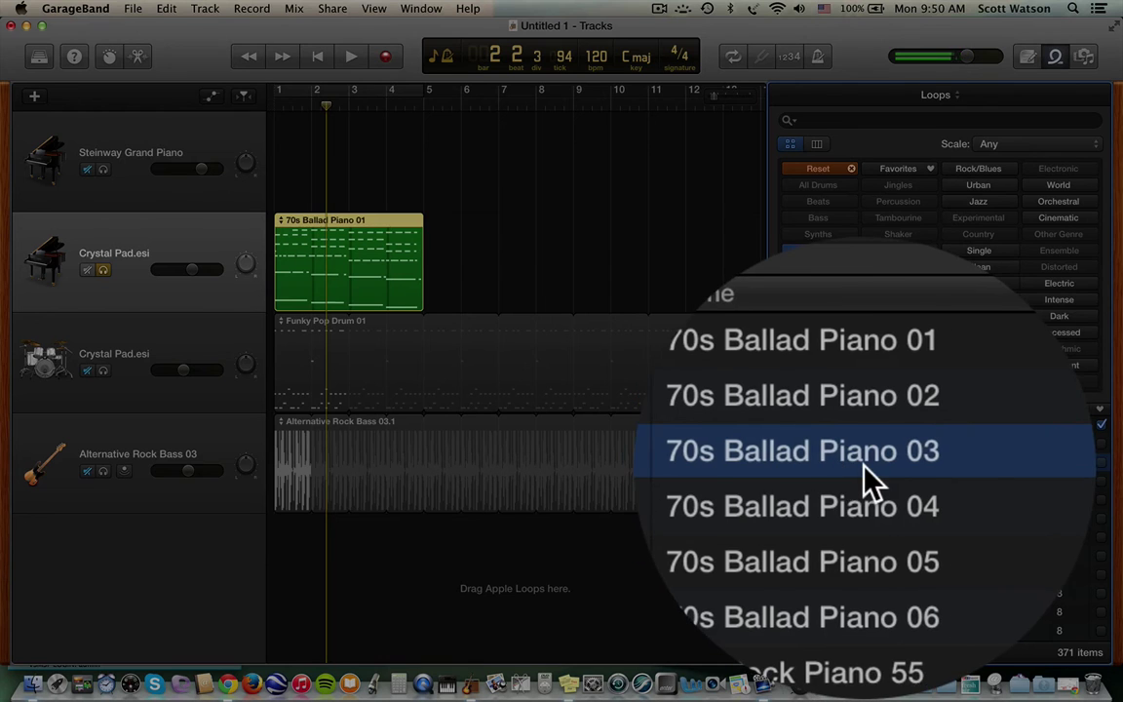
click(858, 470)
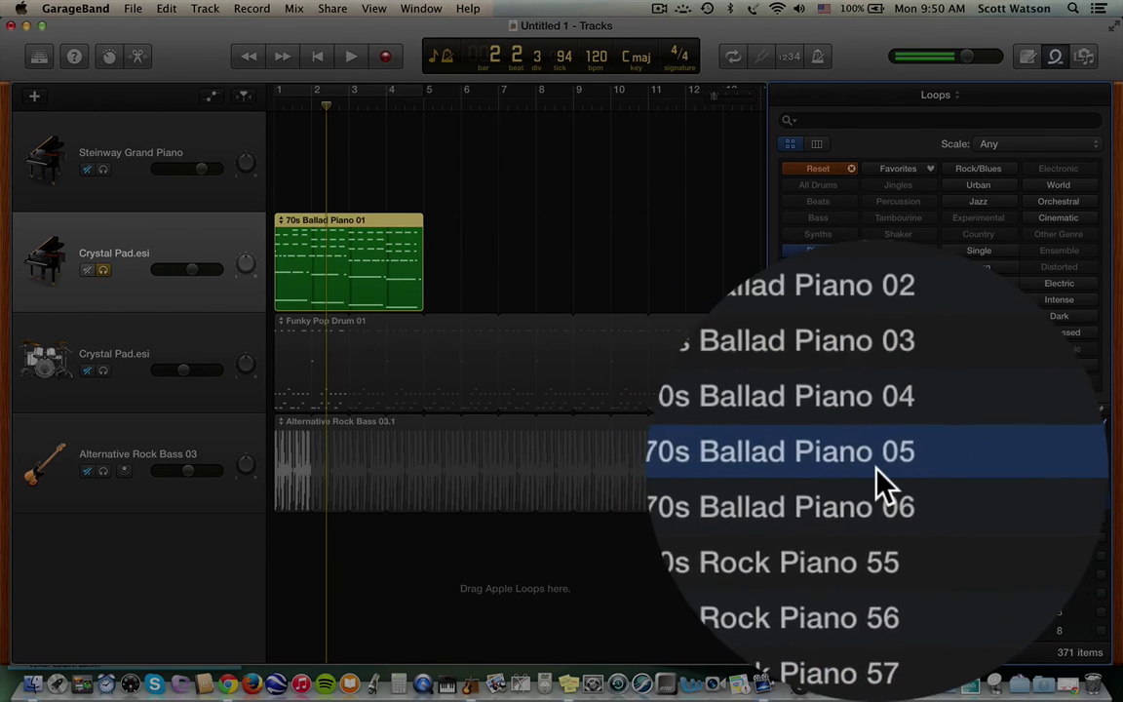
click(848, 477)
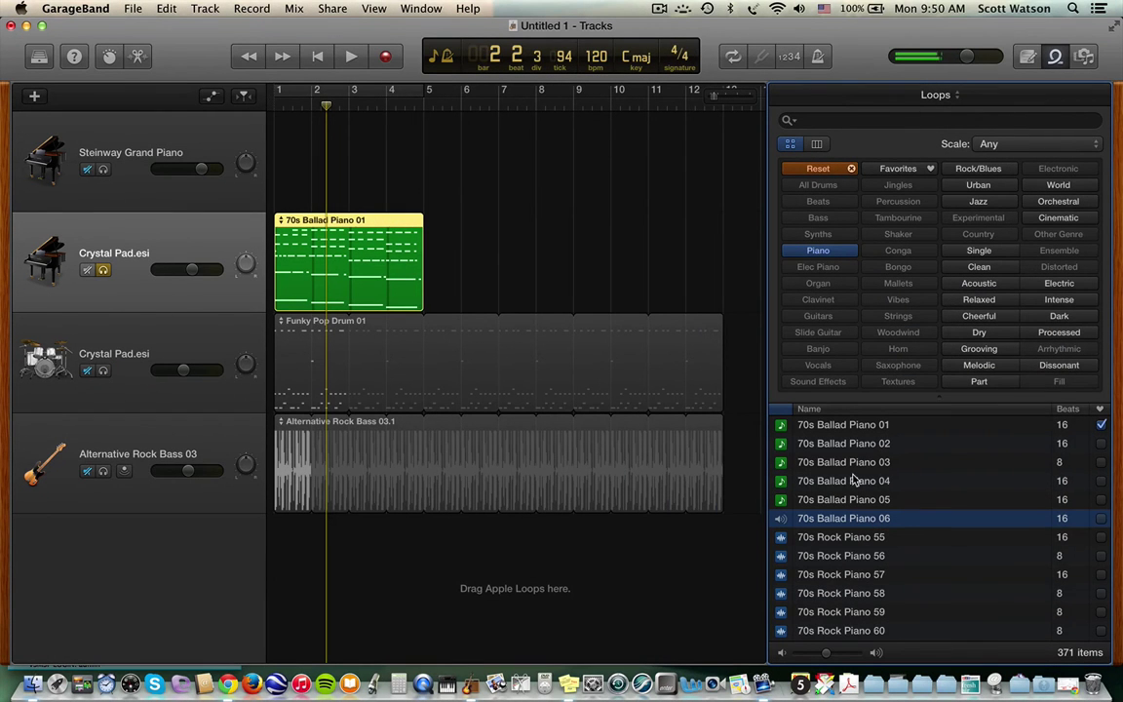
click(781, 518)
Step: Place 70s Ballad Piano 03 at bar 5, loop it to about bar 9, and play from the start
drag(836, 467, 457, 265)
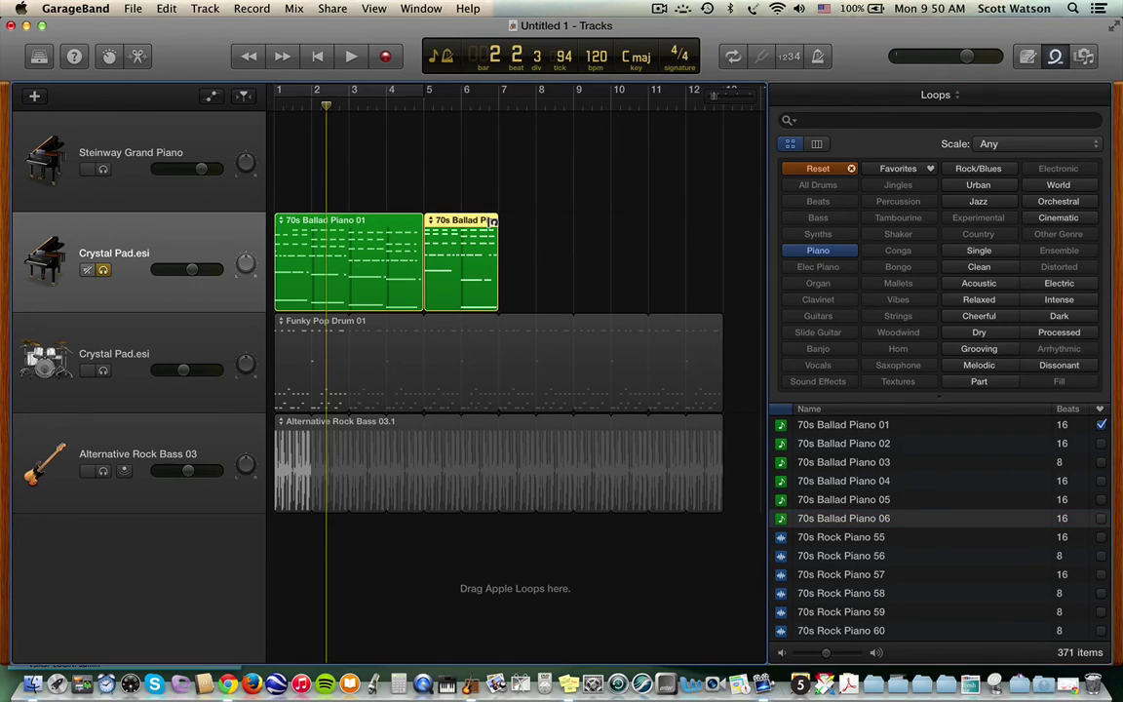
drag(498, 224, 573, 226)
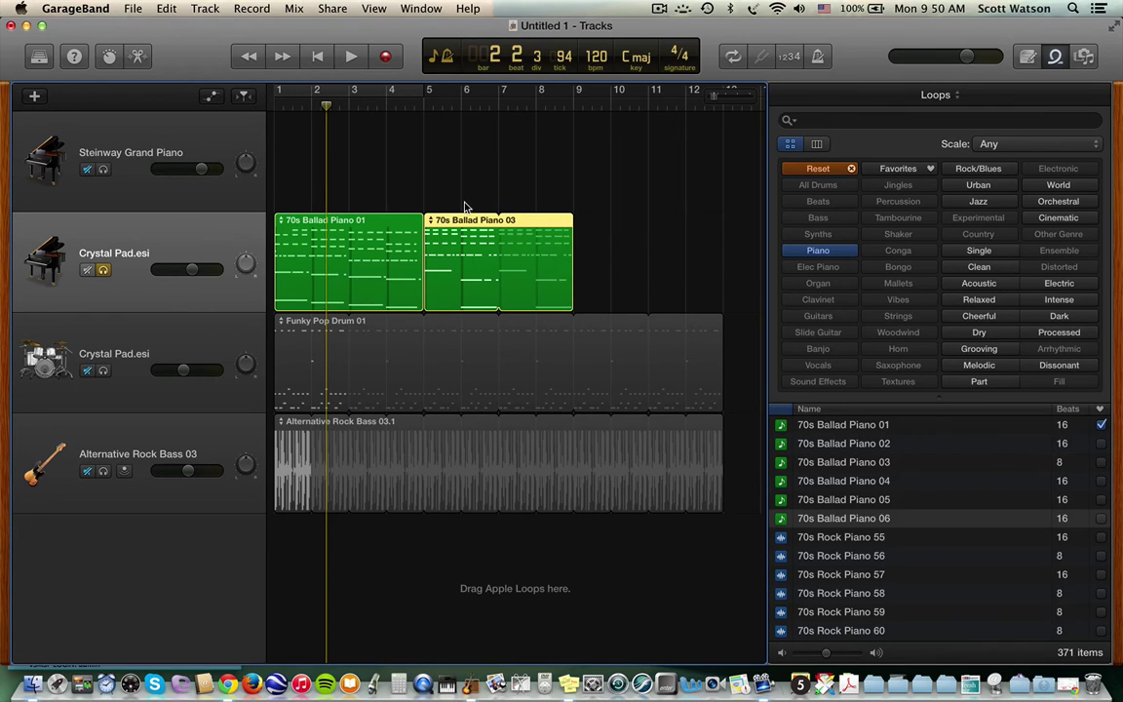
key(Return)
key(space)
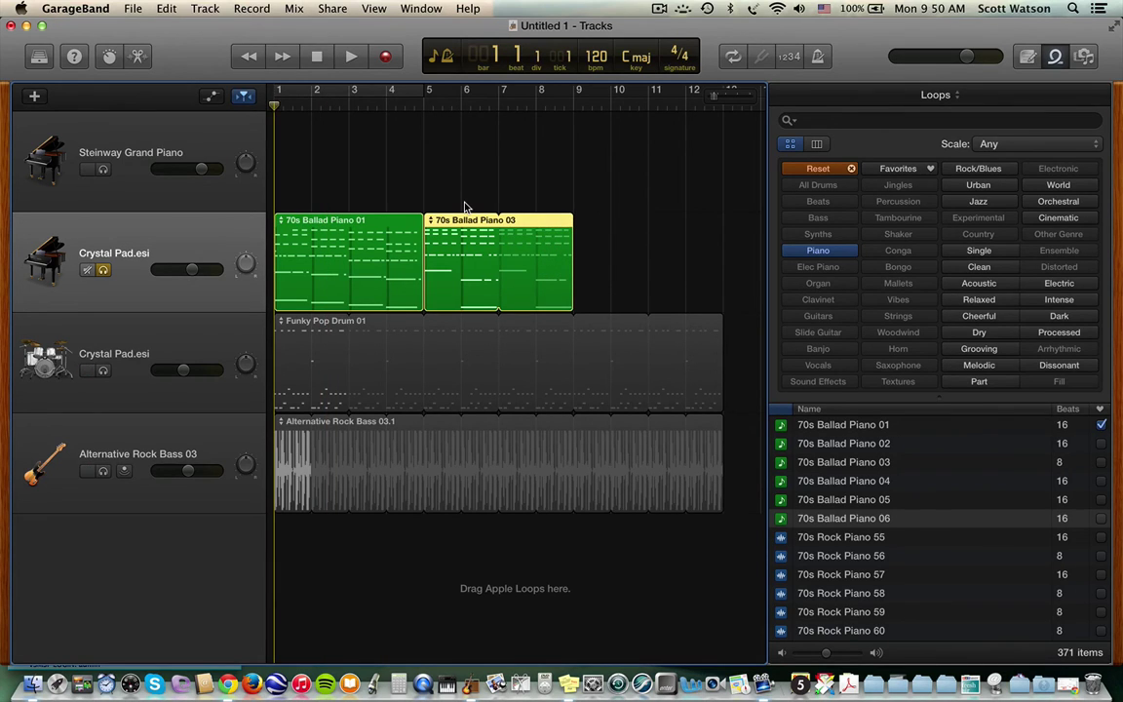
Step: Clear the drum and bass solos so all tracks play together
click(89, 371)
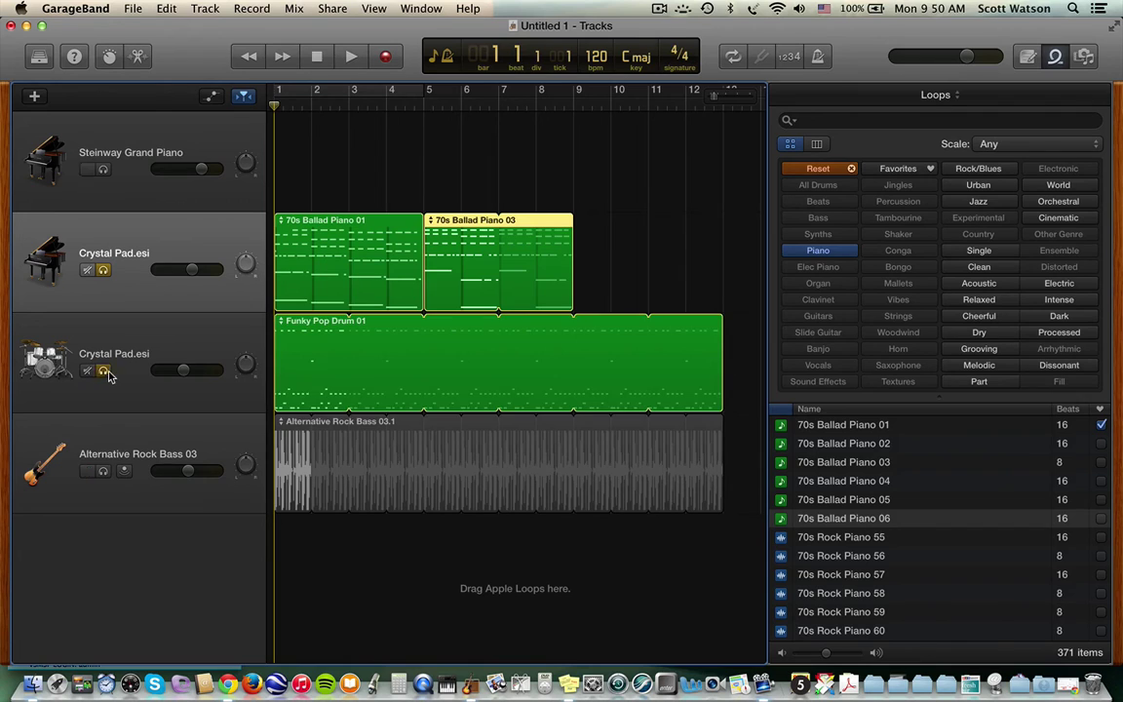
click(89, 372)
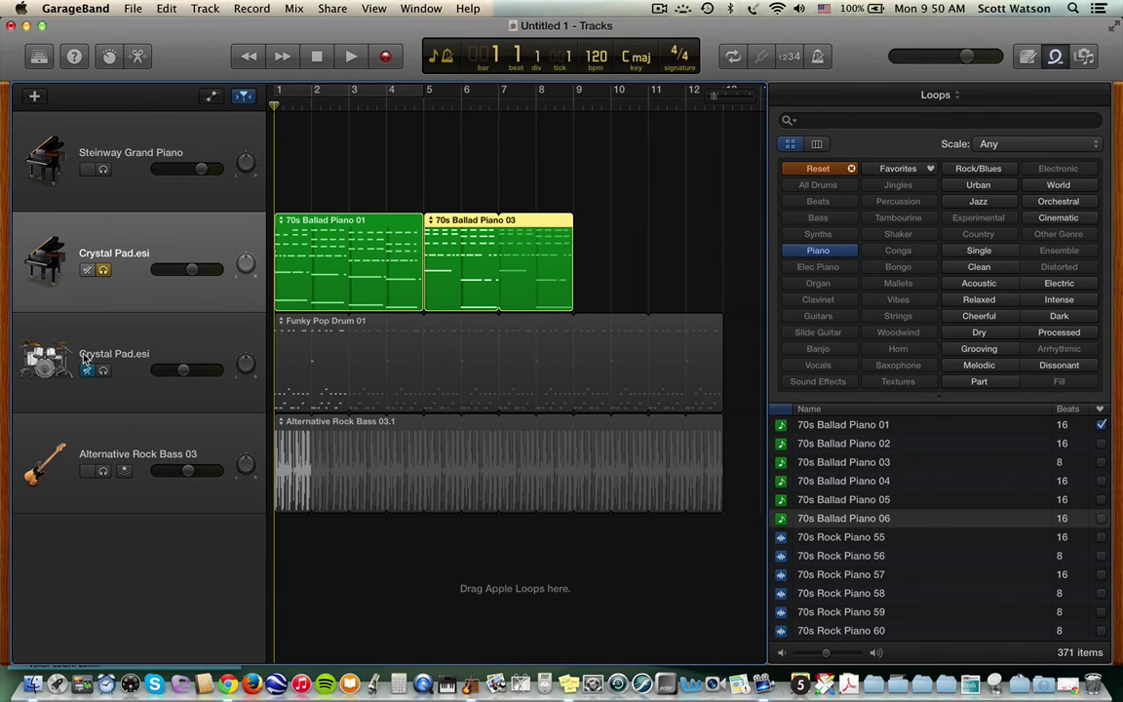
click(102, 269)
click(87, 371)
key(space)
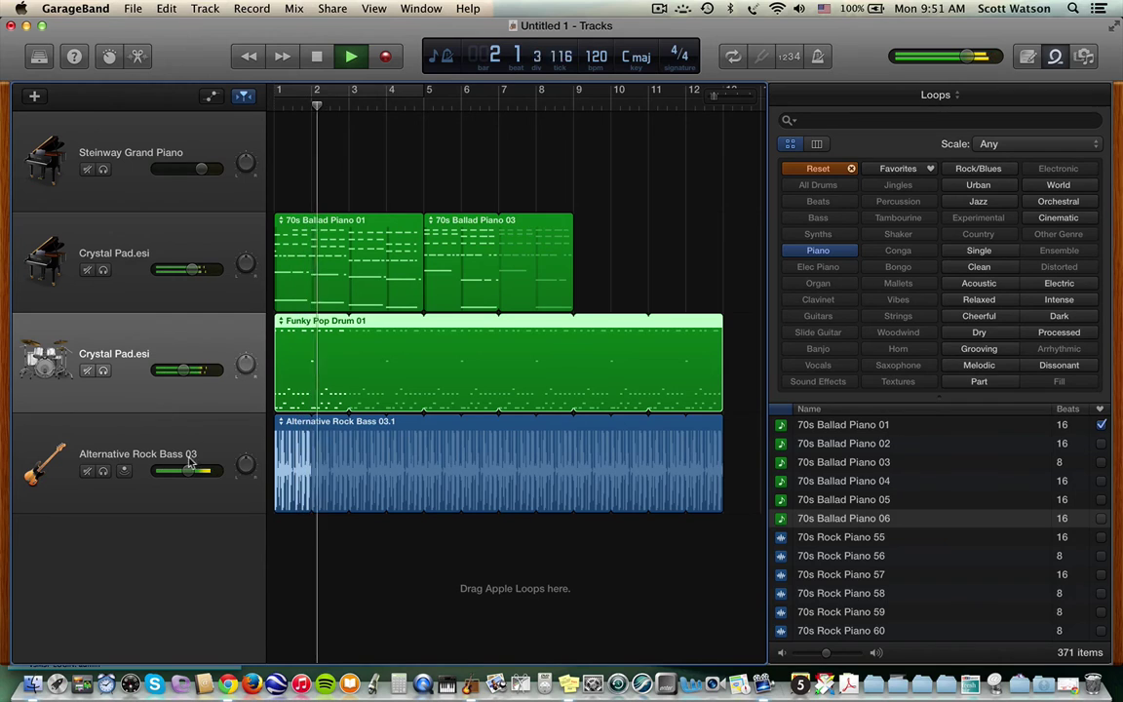
Step: Lower the bass track volume to about -13 dB while listening, then stop playback
drag(189, 470, 175, 470)
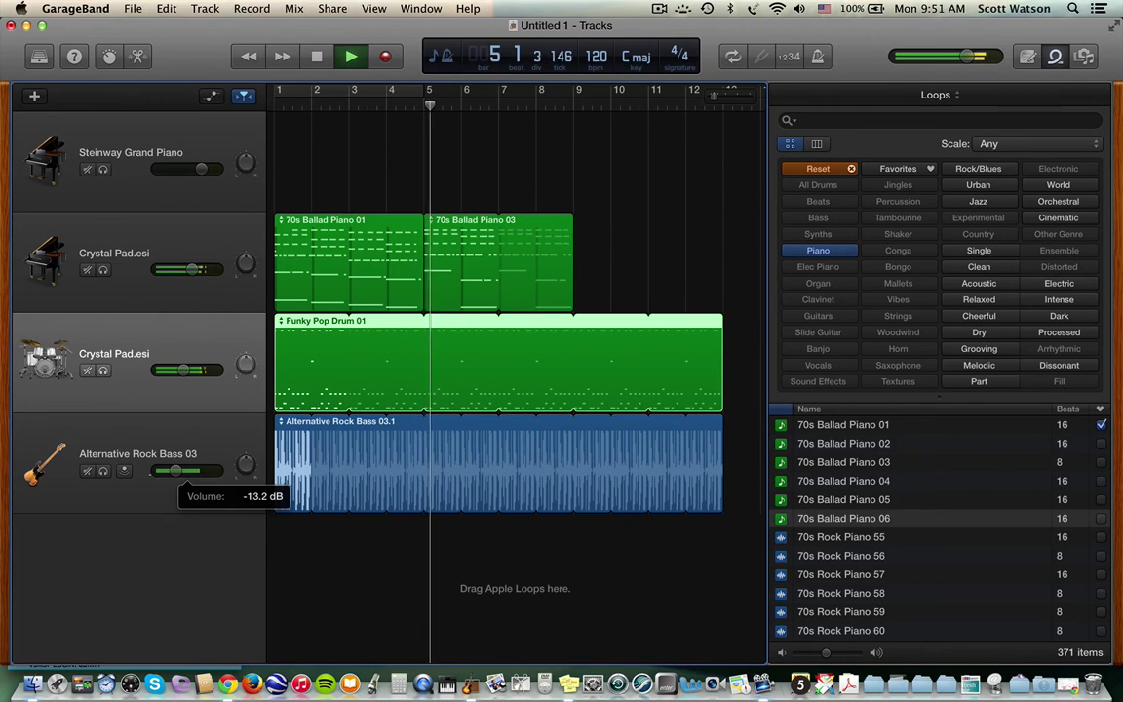
drag(175, 470, 153, 476)
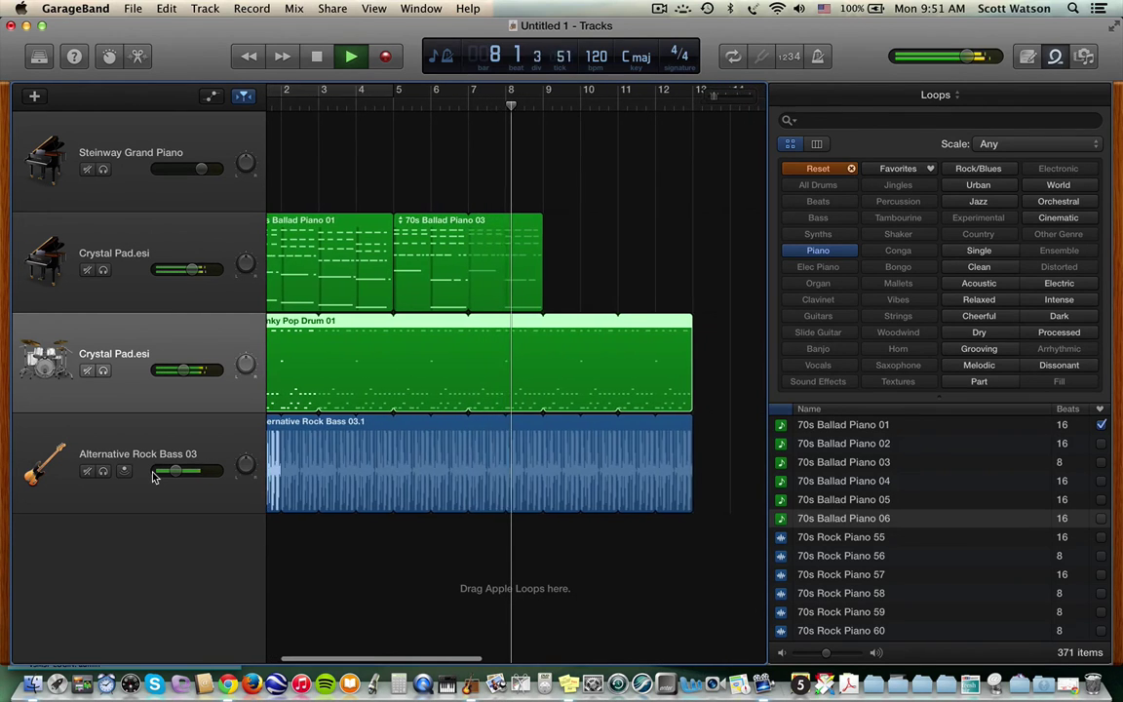
key(space)
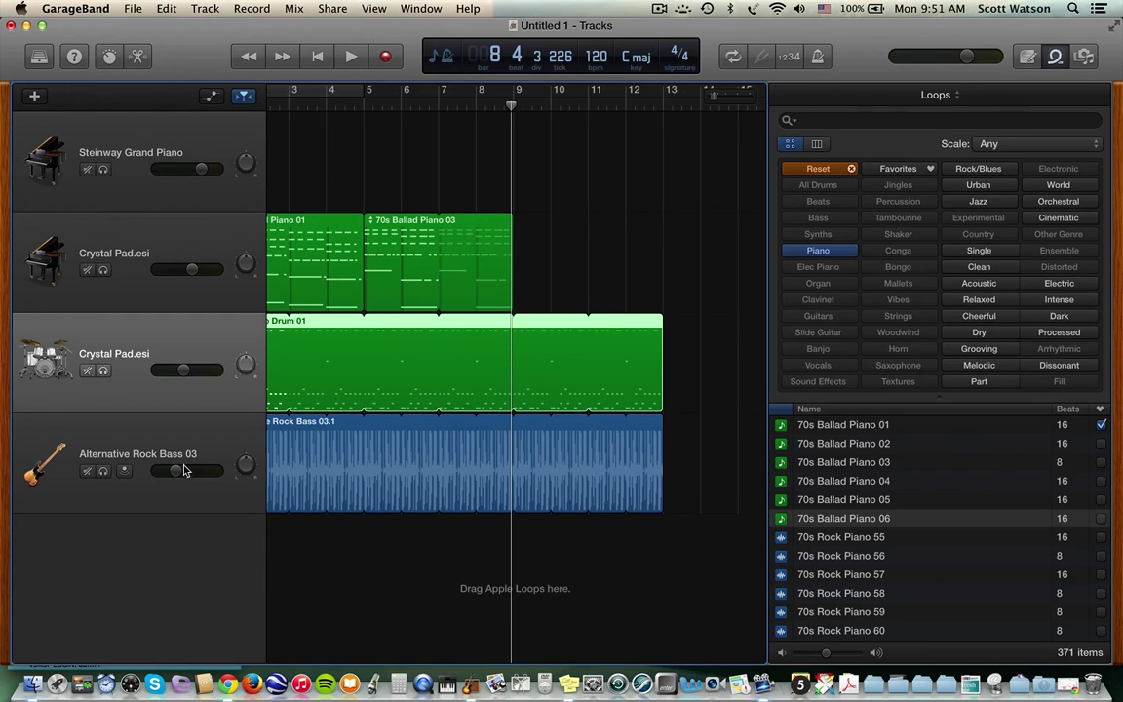
scroll(370, 460, left, 3)
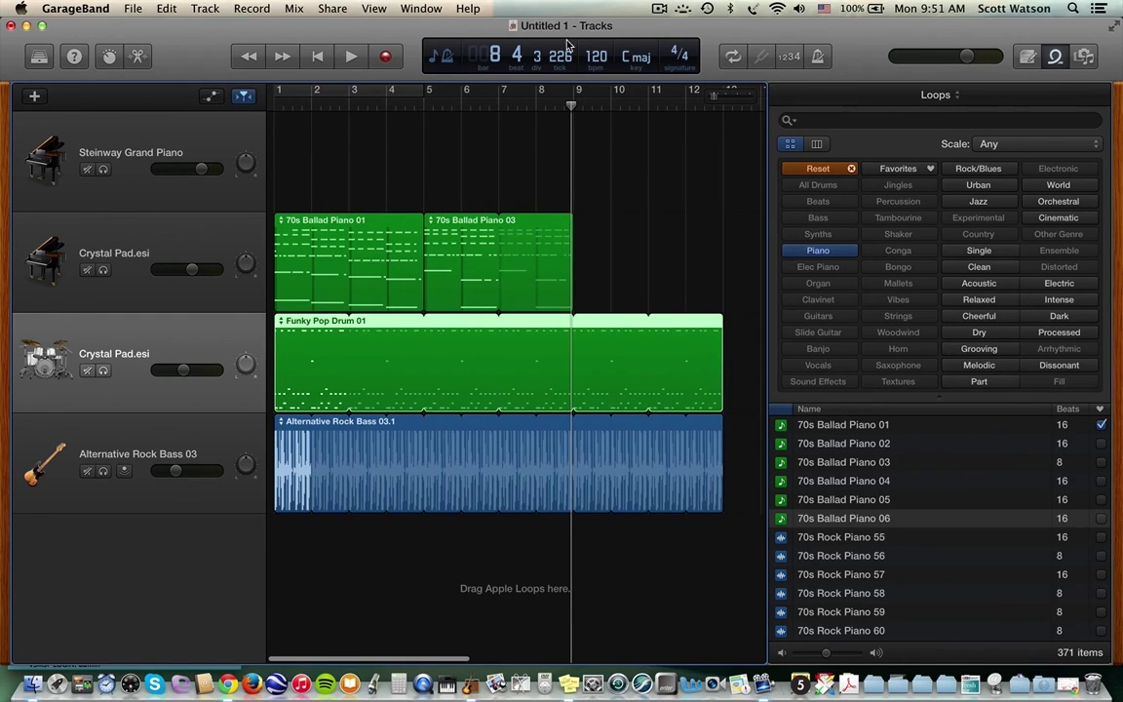
Step: Change the project key to D major in the LCD and play a few bars to check
click(632, 56)
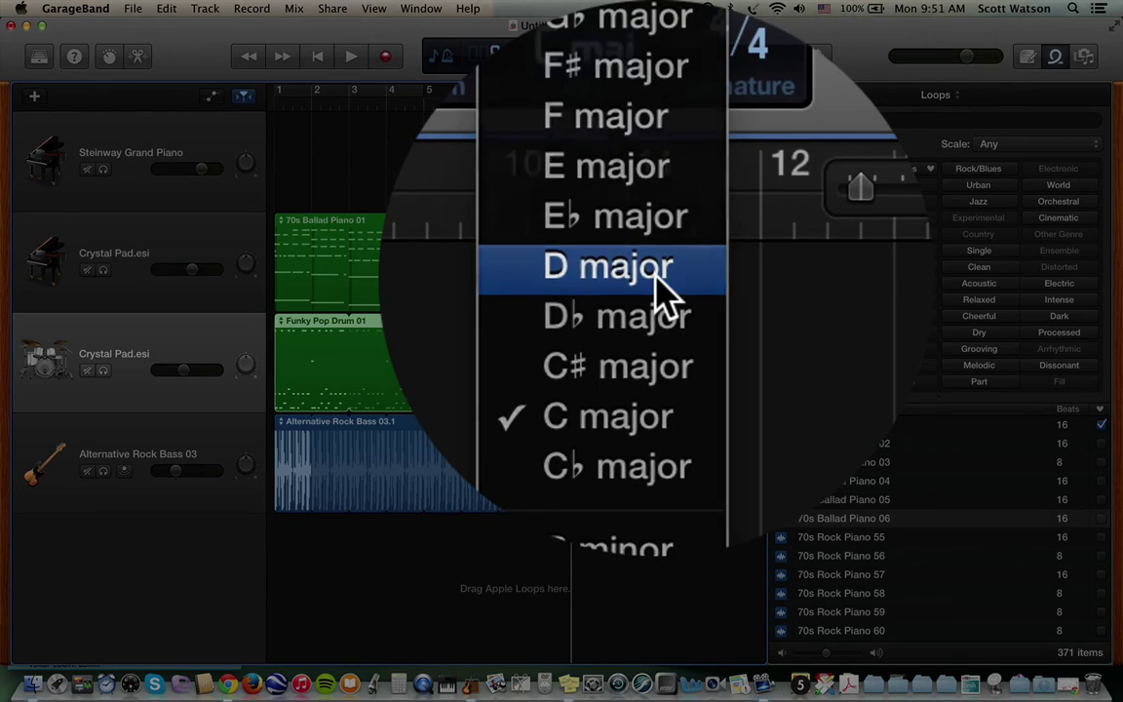
click(656, 127)
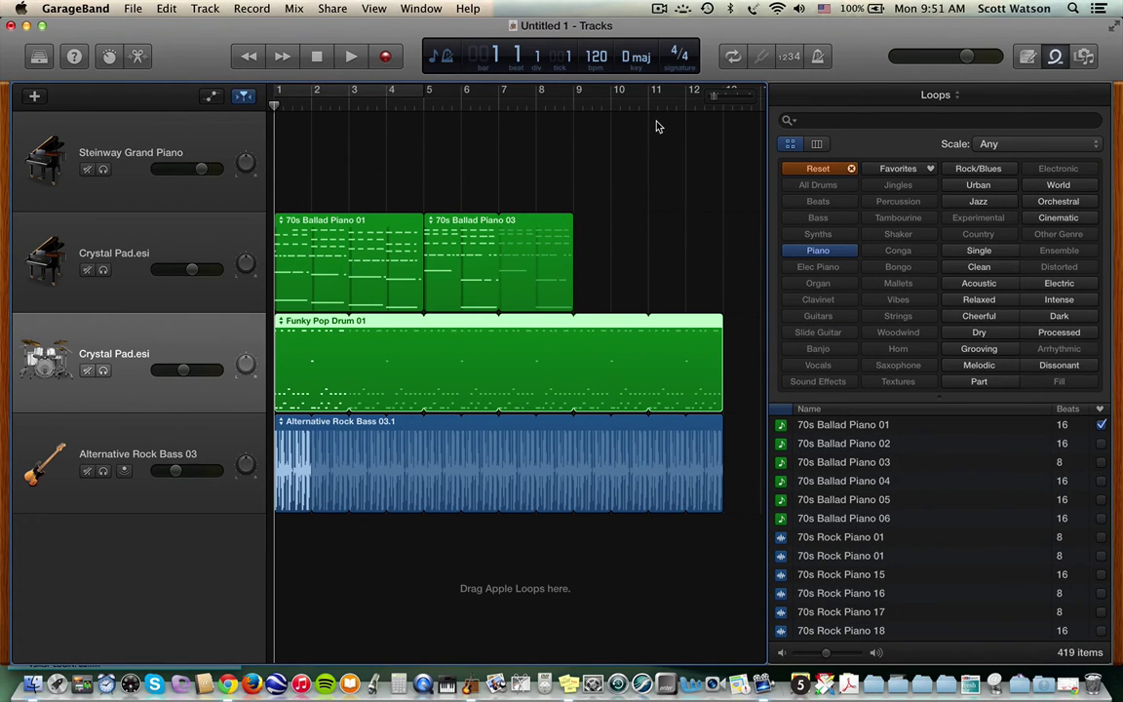
key(space)
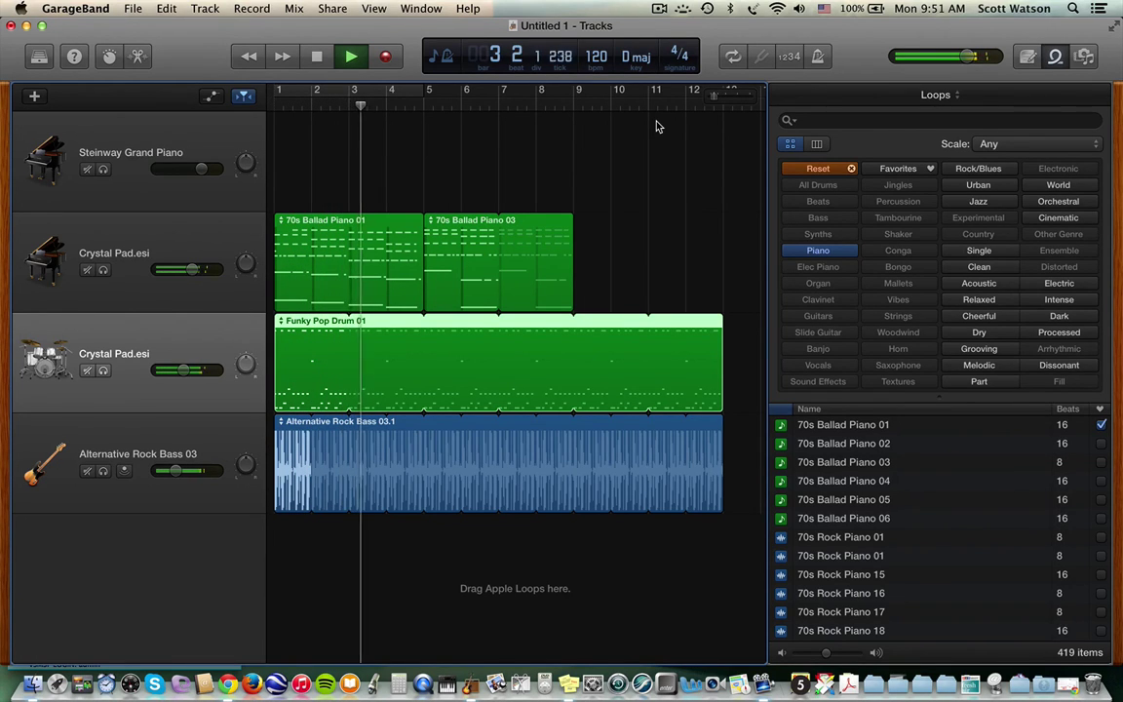
key(space)
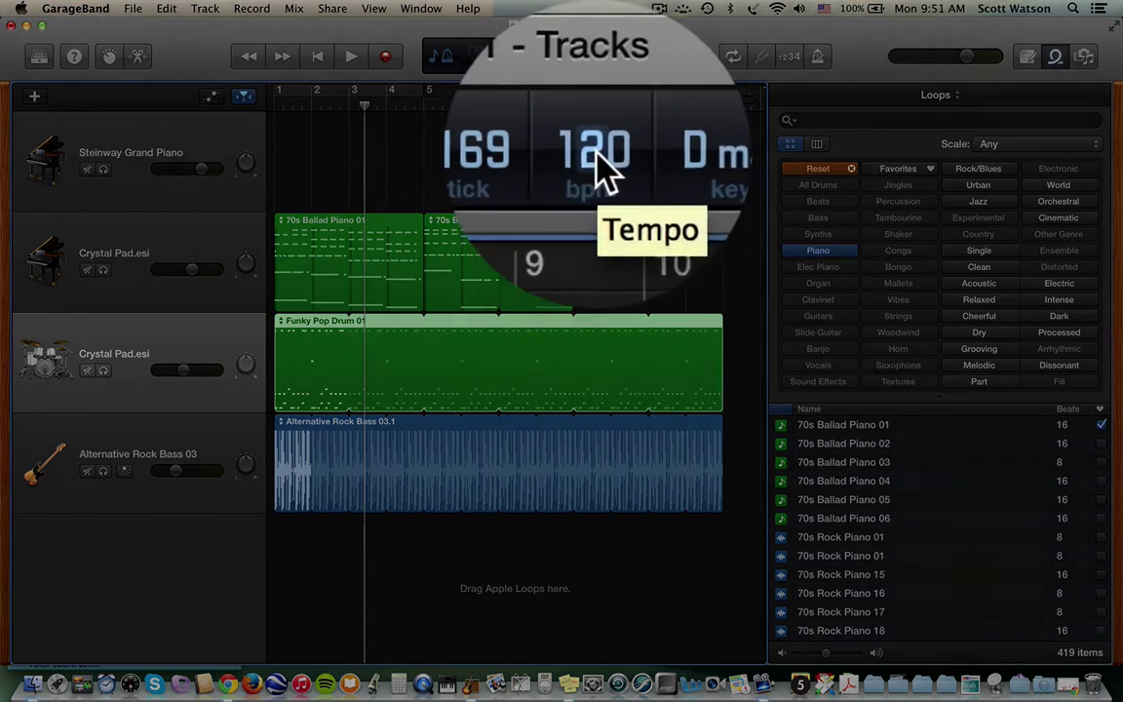
Step: Change the tempo from 120 to 88 bpm and play the arrangement at the new speed
double_click(597, 56)
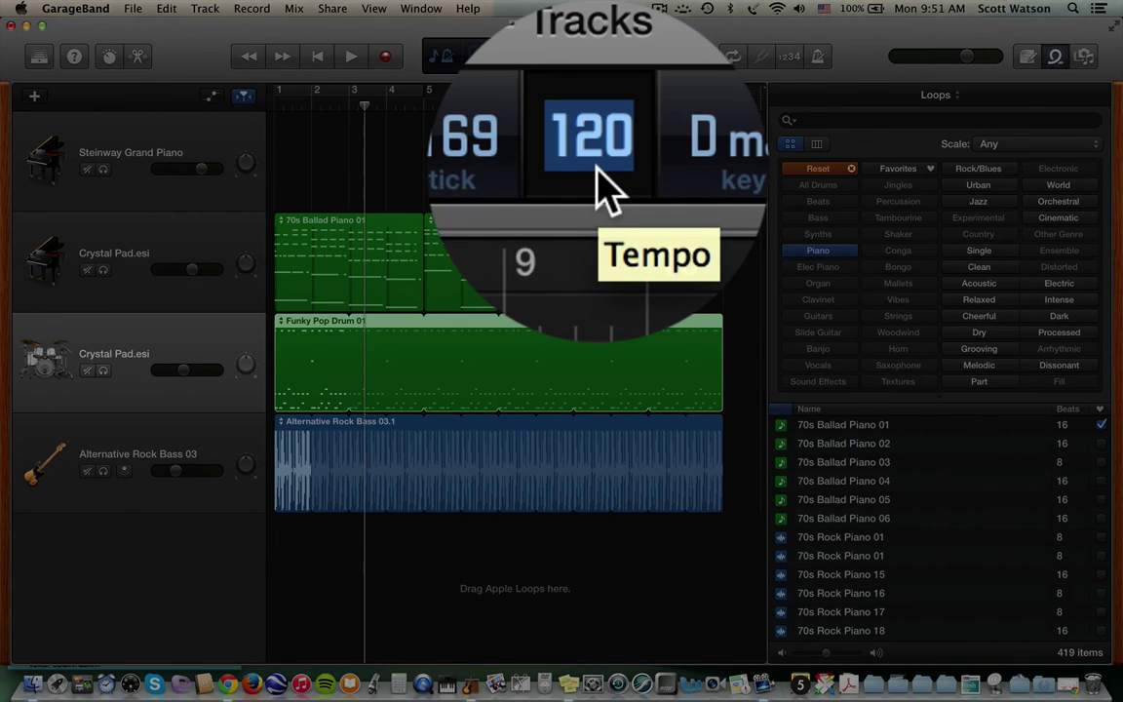
text(88)
key(Return)
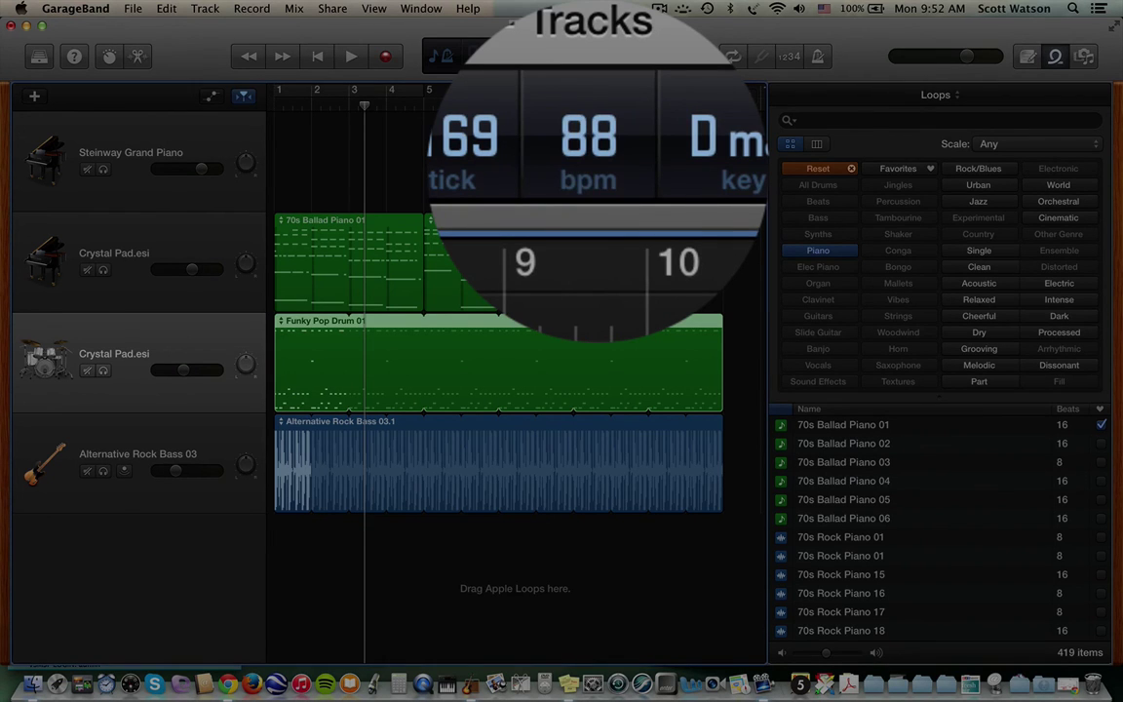
key(space)
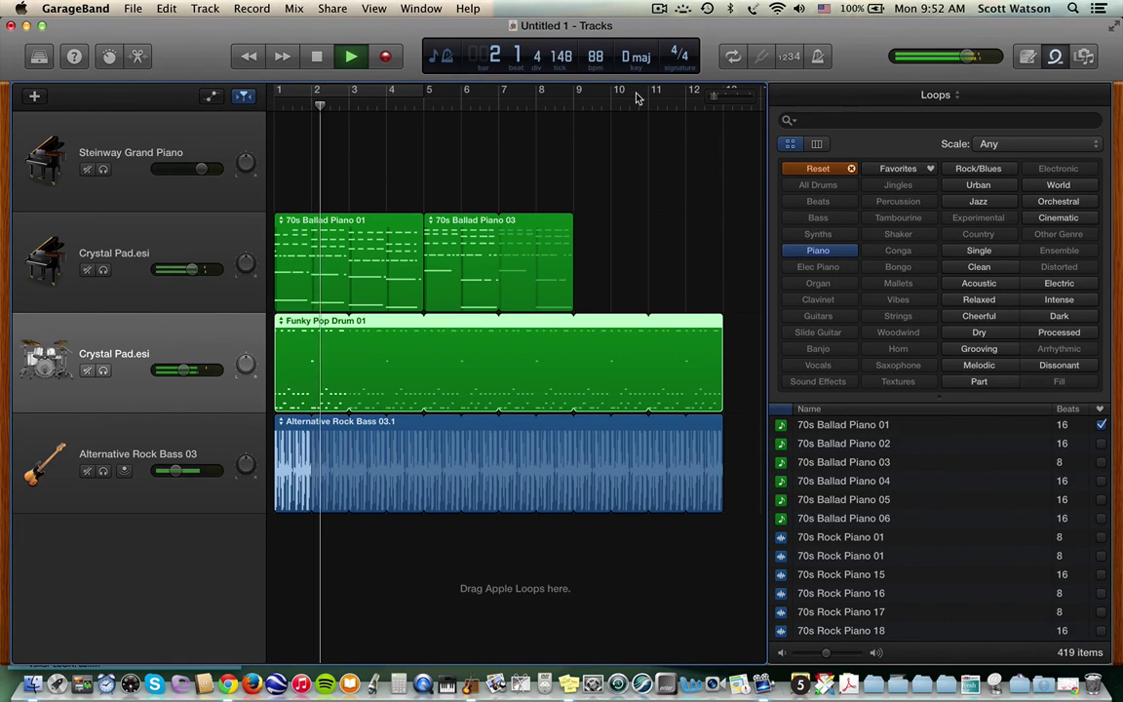
key(space)
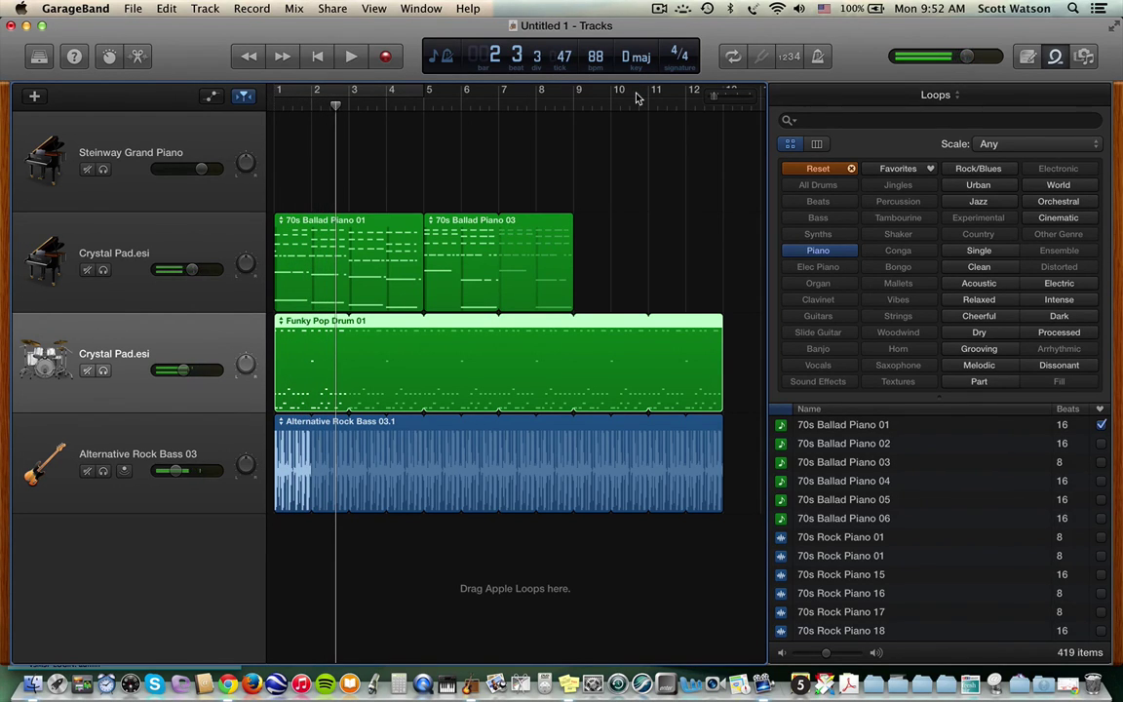